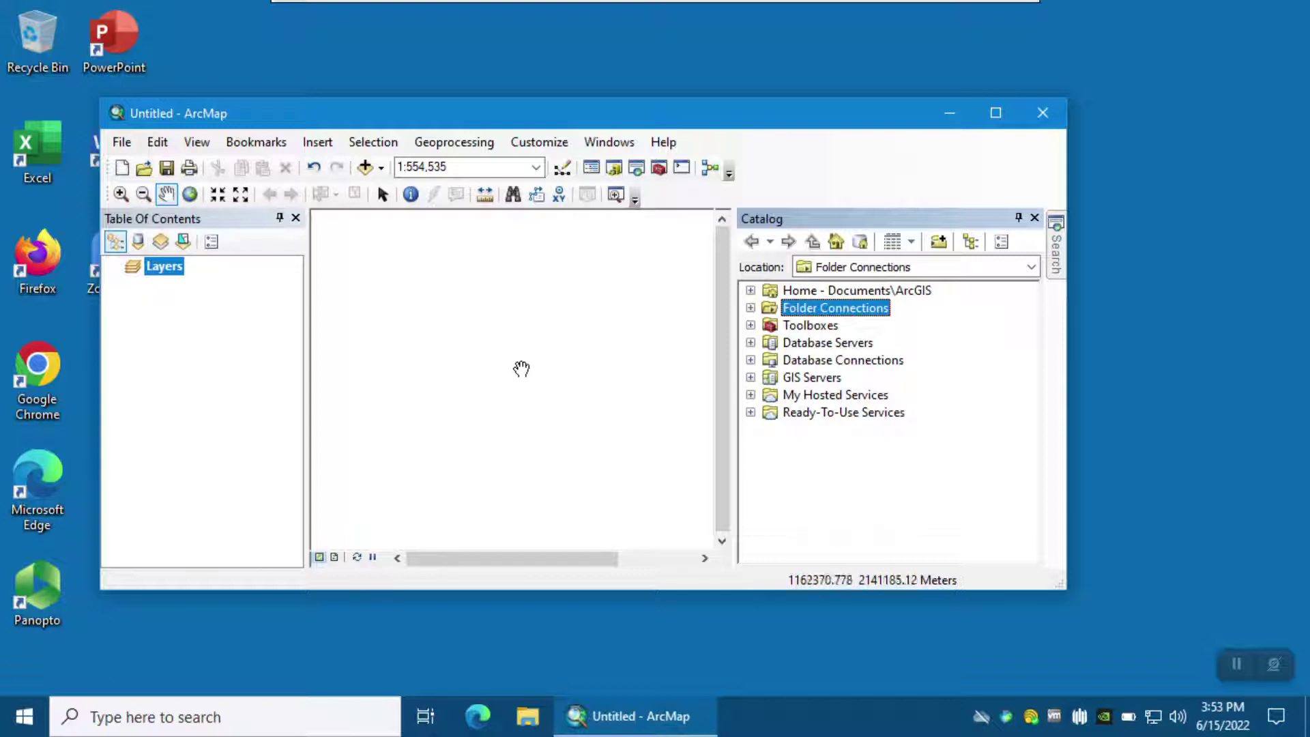
# - Make sure the Spatial Analyst extension is enabled
pyautogui.click(534, 145)
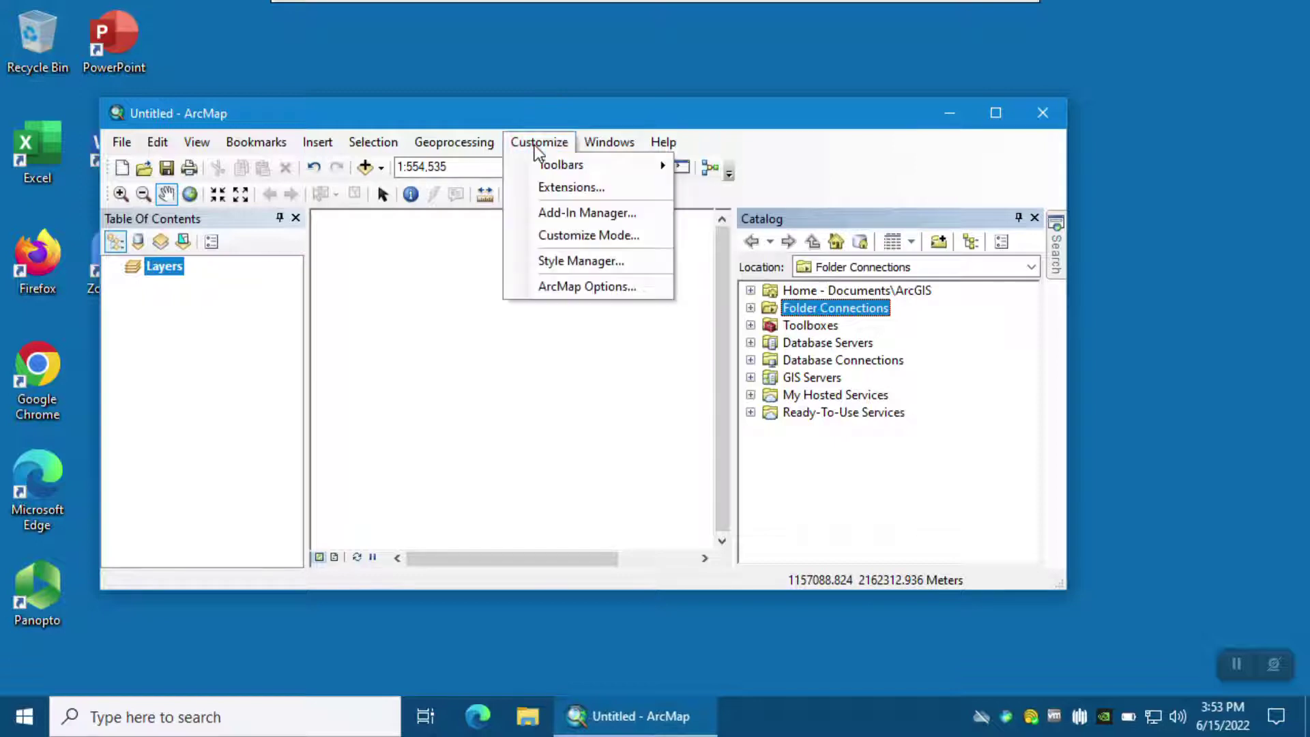
pyautogui.click(555, 187)
pyautogui.click(486, 219)
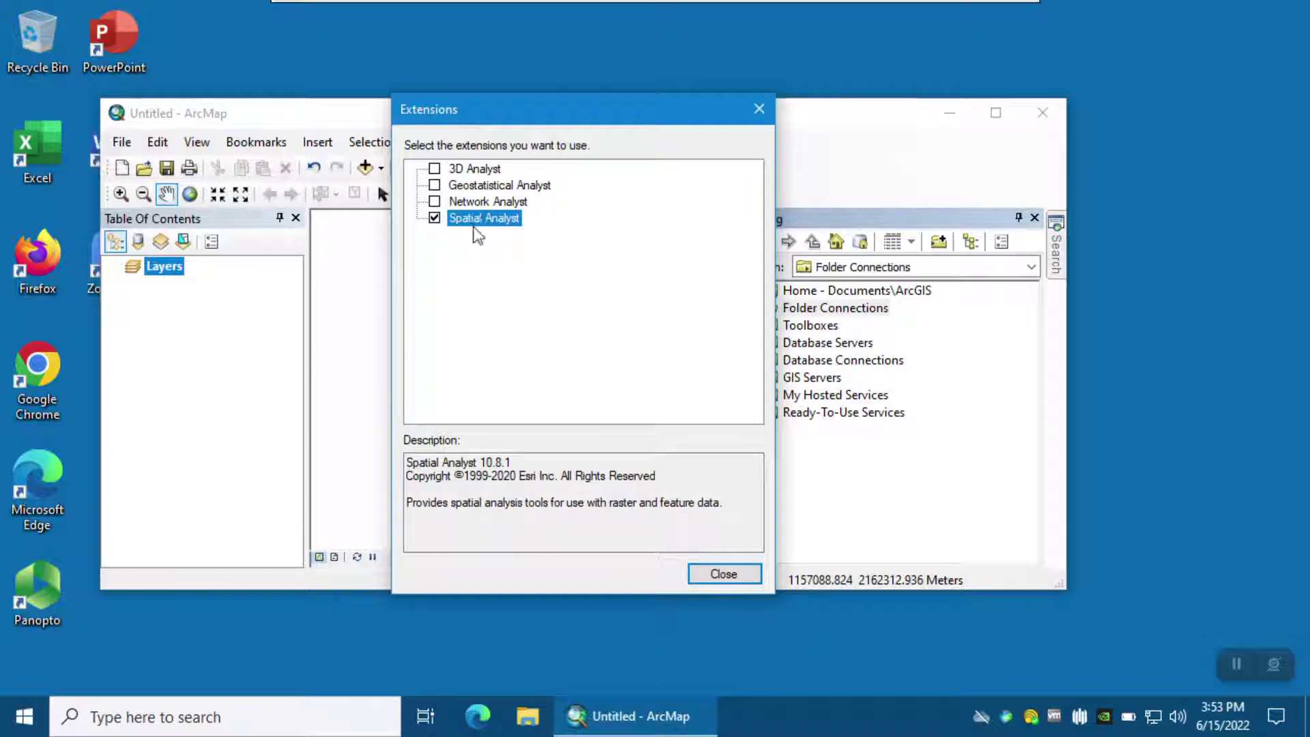
pyautogui.click(707, 574)
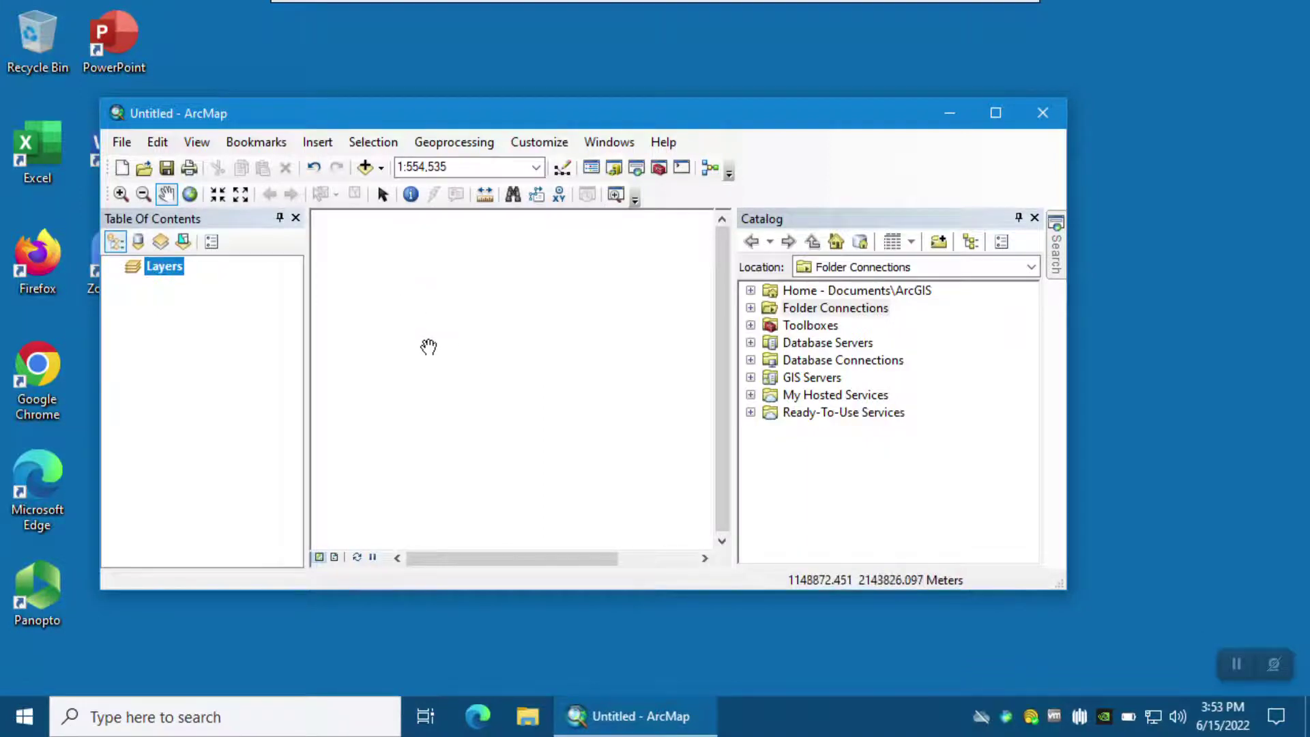
# - Add the dem_cuyahoga raster from H:\GIS\Animation to the map
pyautogui.click(365, 167)
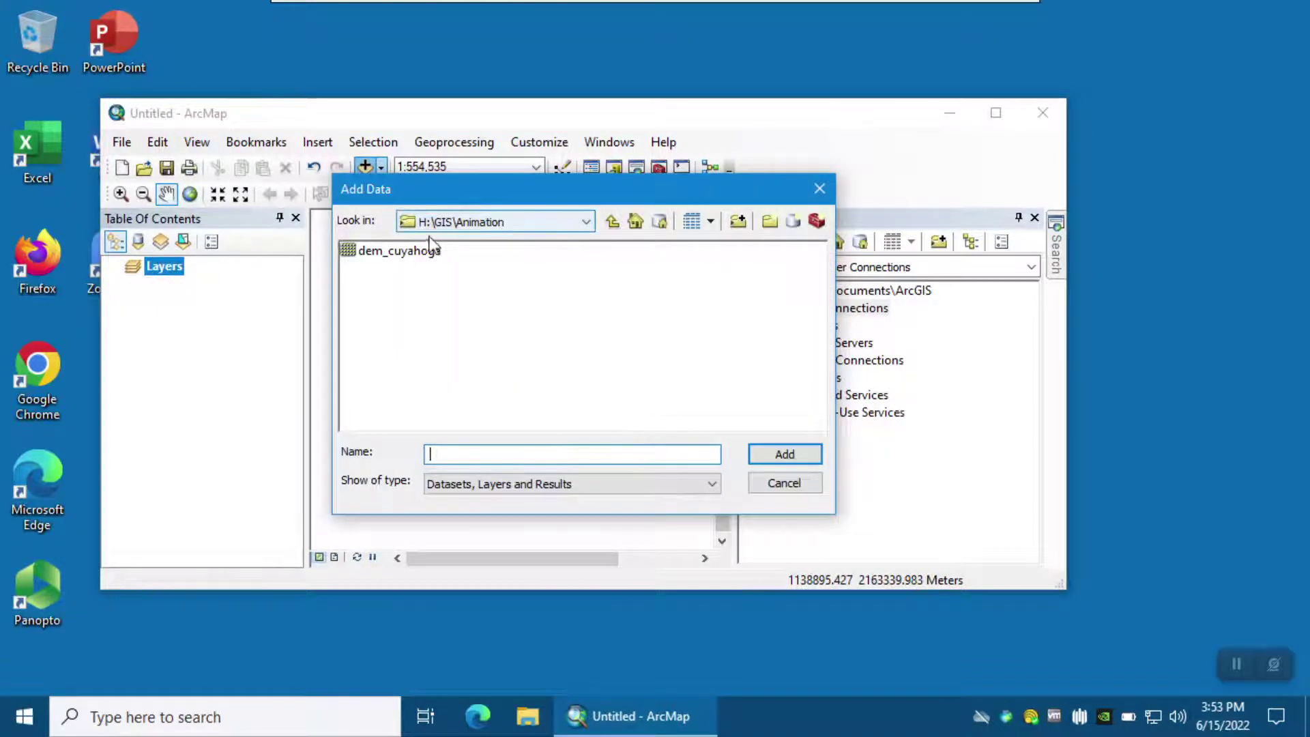
pyautogui.click(348, 252)
pyautogui.click(800, 455)
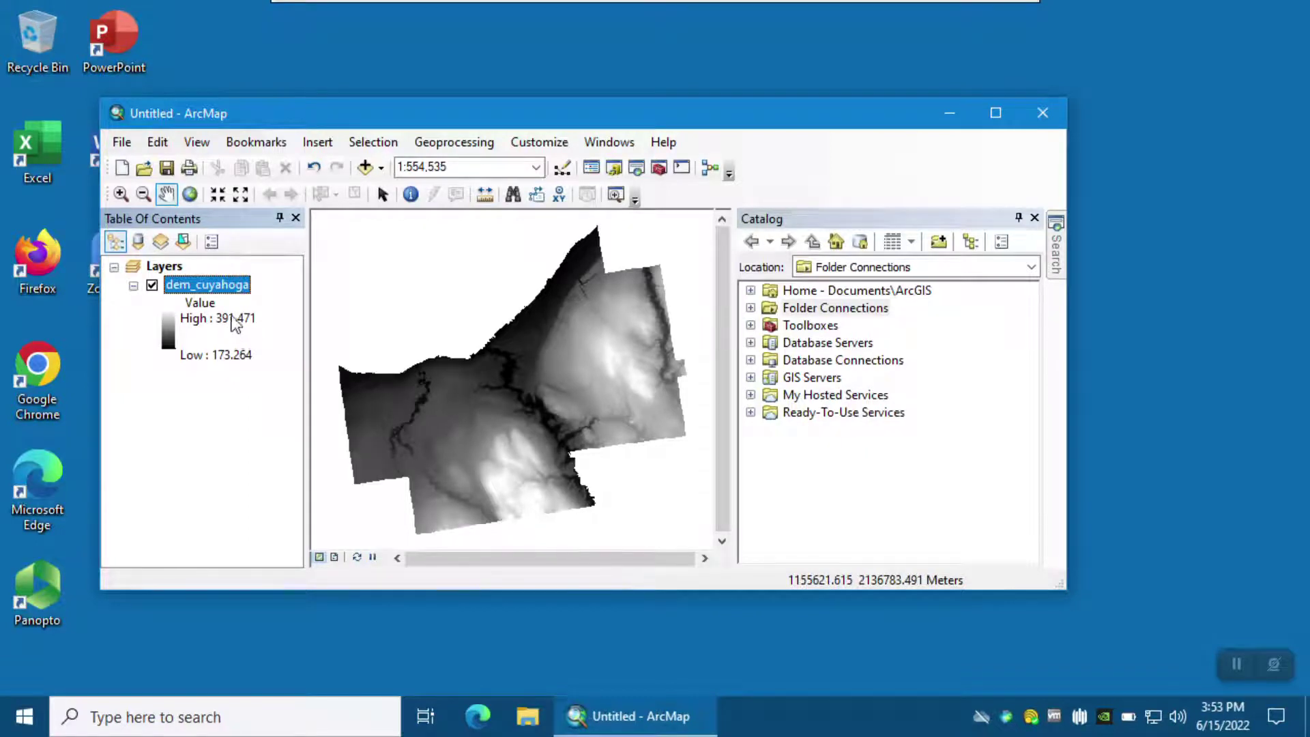
# - Examine the dem_cuyahoga layer's source properties, including cell size, extent, spatial reference and elevation statistics
pyautogui.rightClick(219, 287)
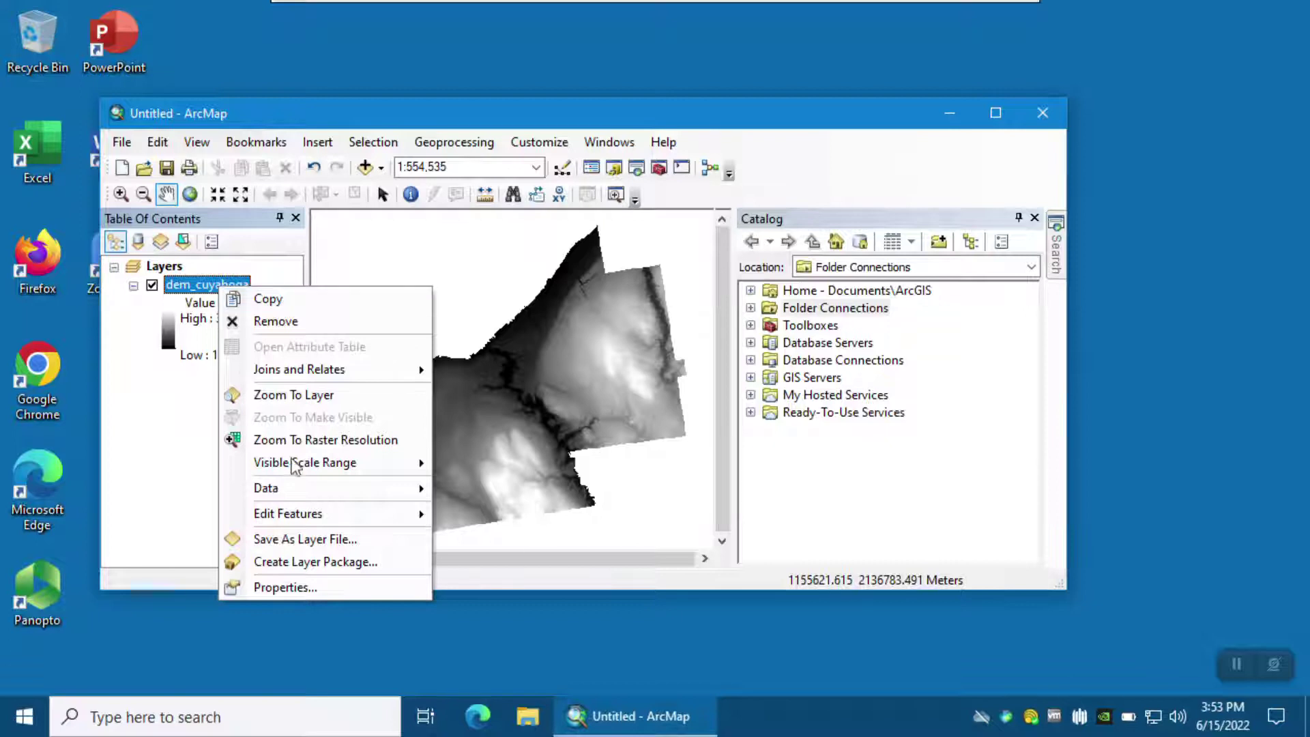
pyautogui.click(318, 585)
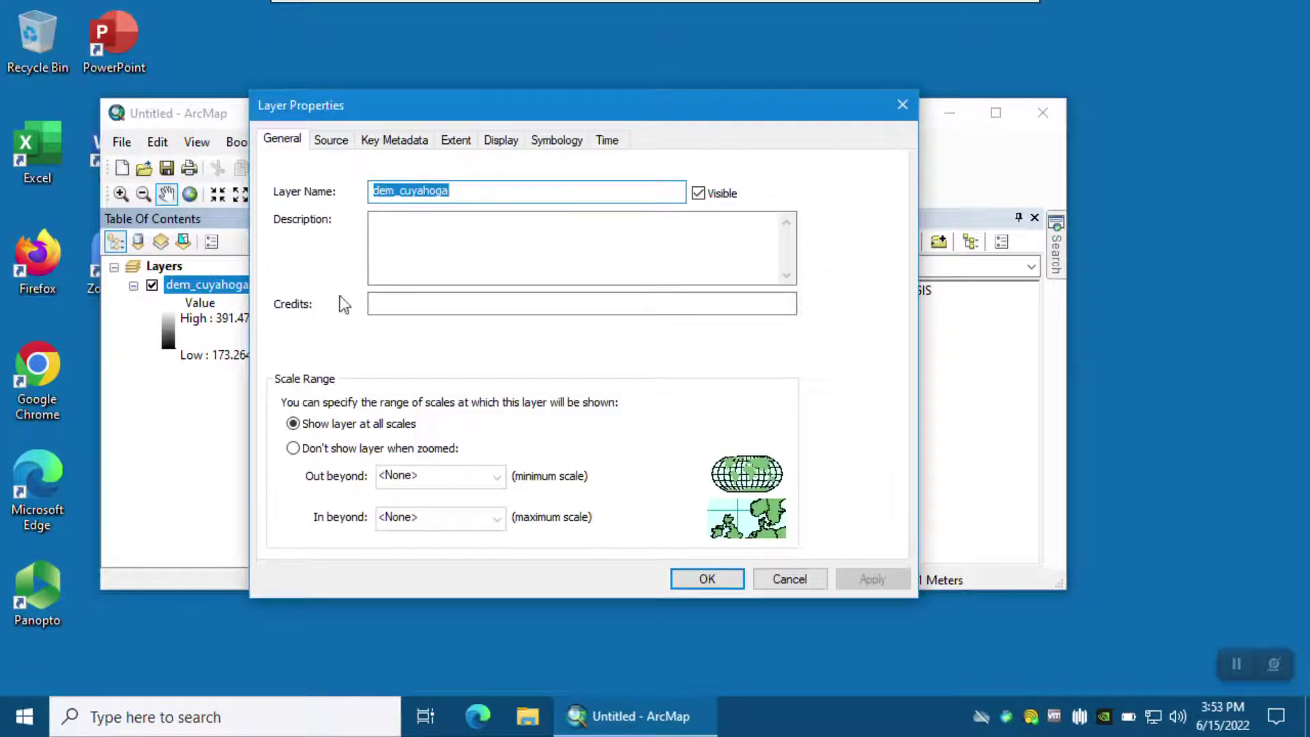
pyautogui.click(336, 141)
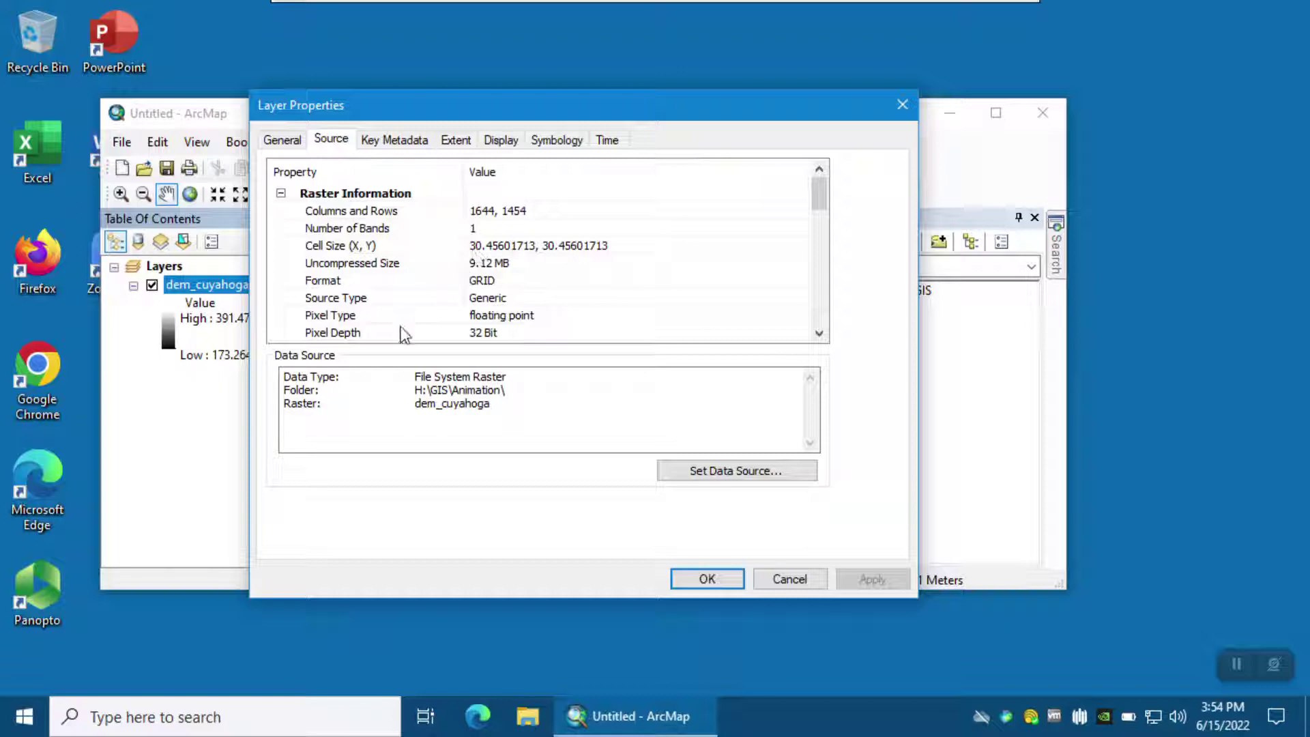
pyautogui.scroll(-1, 498, 333)
pyautogui.scroll(-2, 499, 330)
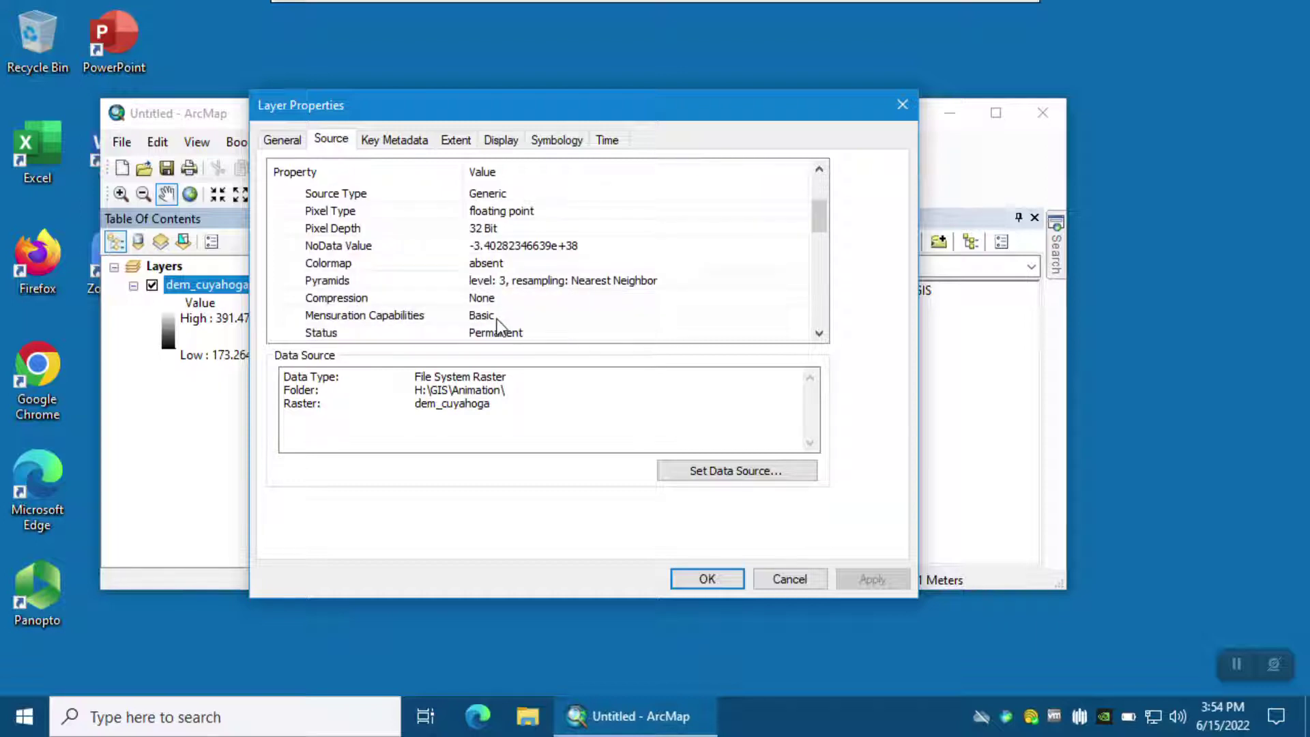
pyautogui.scroll(-1, 498, 328)
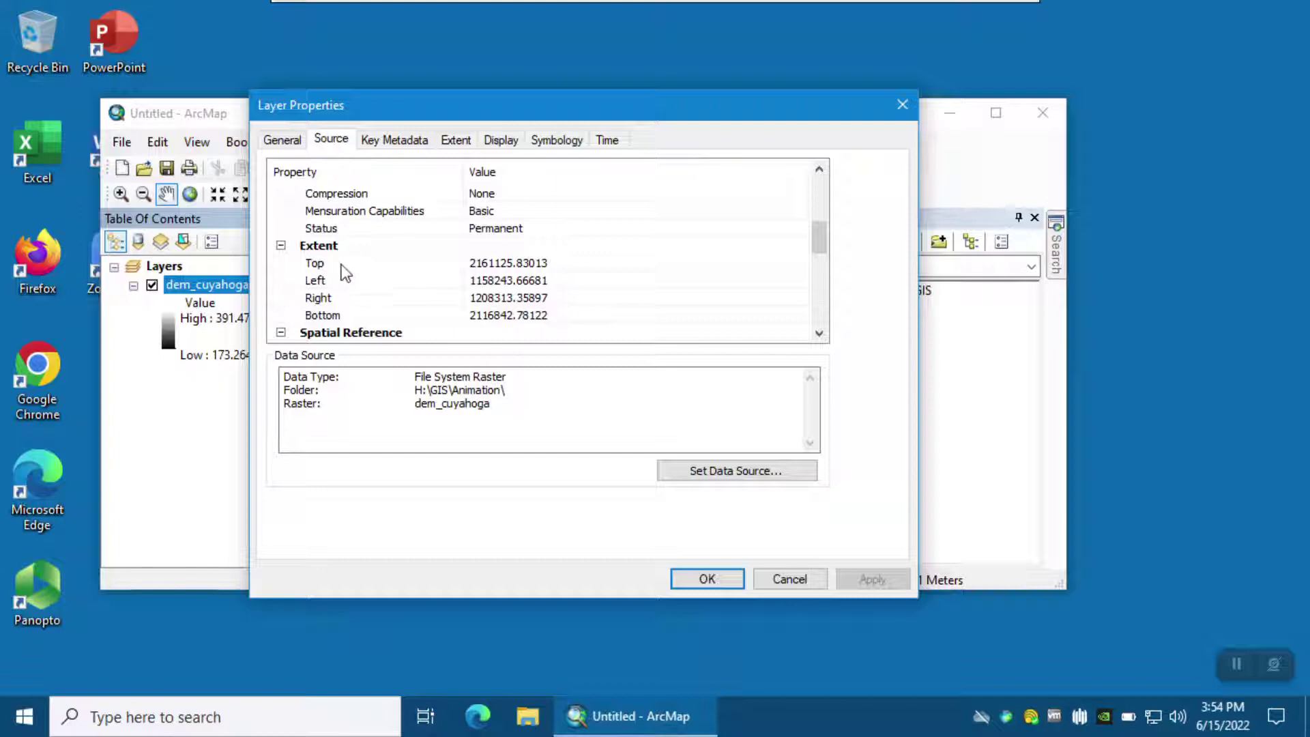
pyautogui.scroll(-1, 398, 305)
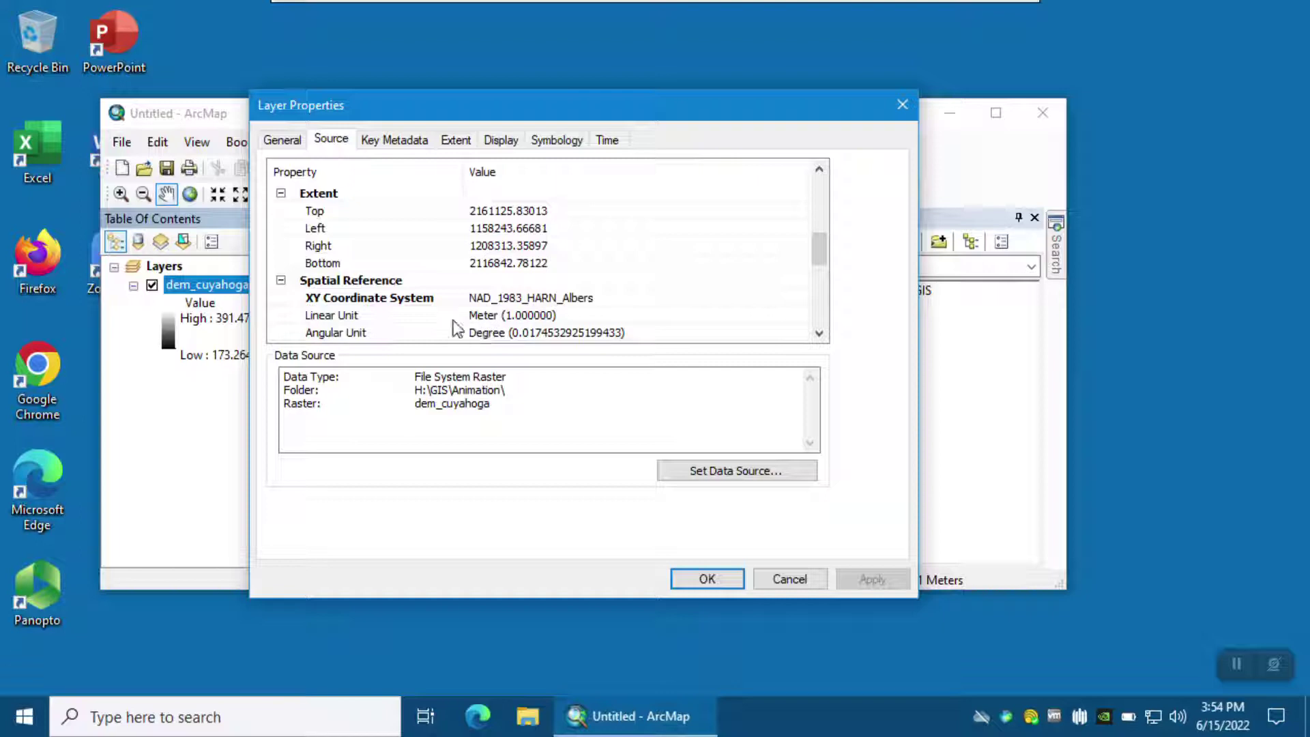
pyautogui.scroll(-1, 536, 317)
pyautogui.scroll(-3, 513, 329)
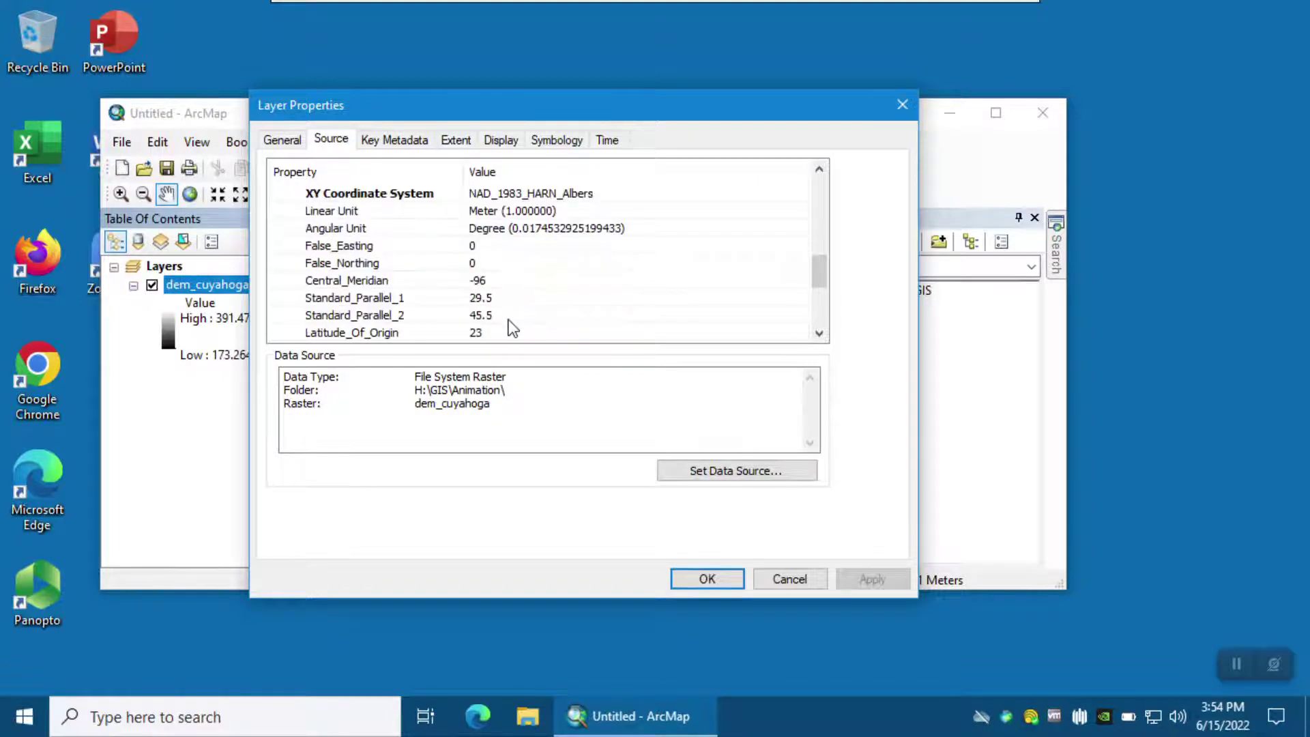
pyautogui.scroll(-1, 364, 345)
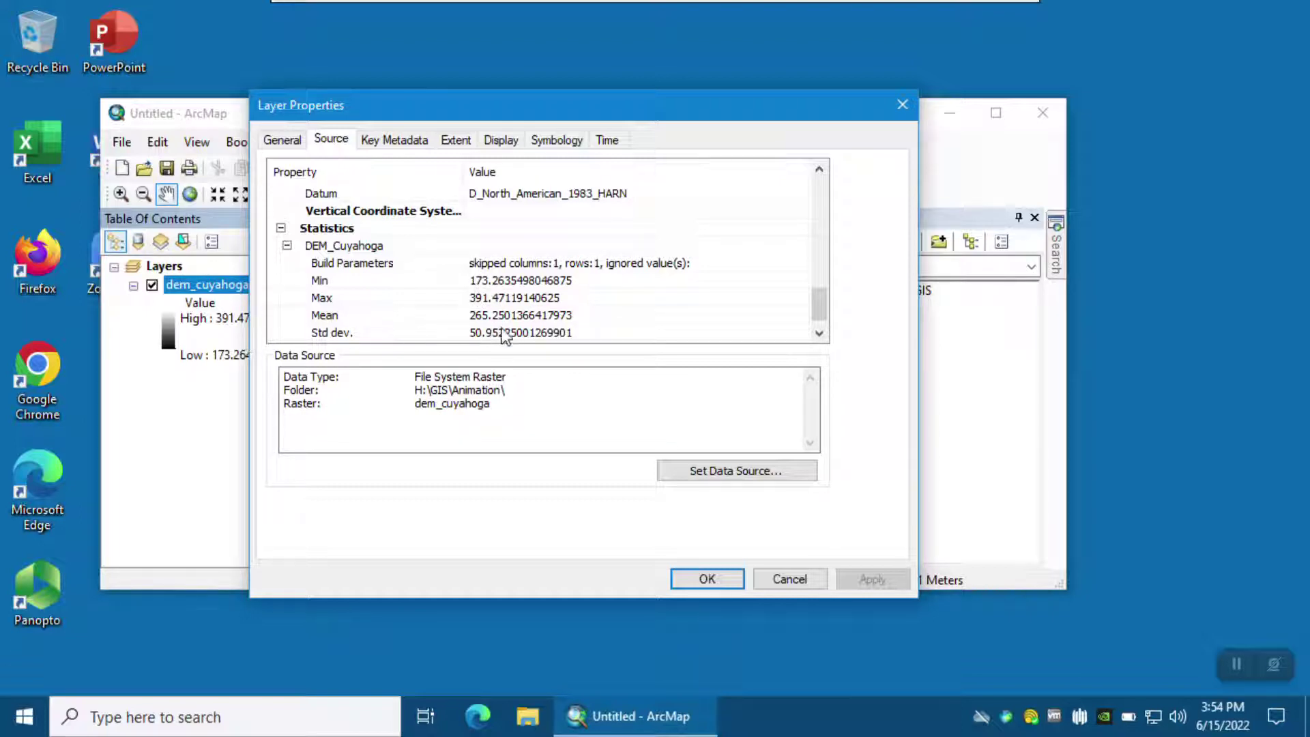
pyautogui.scroll(-1, 505, 334)
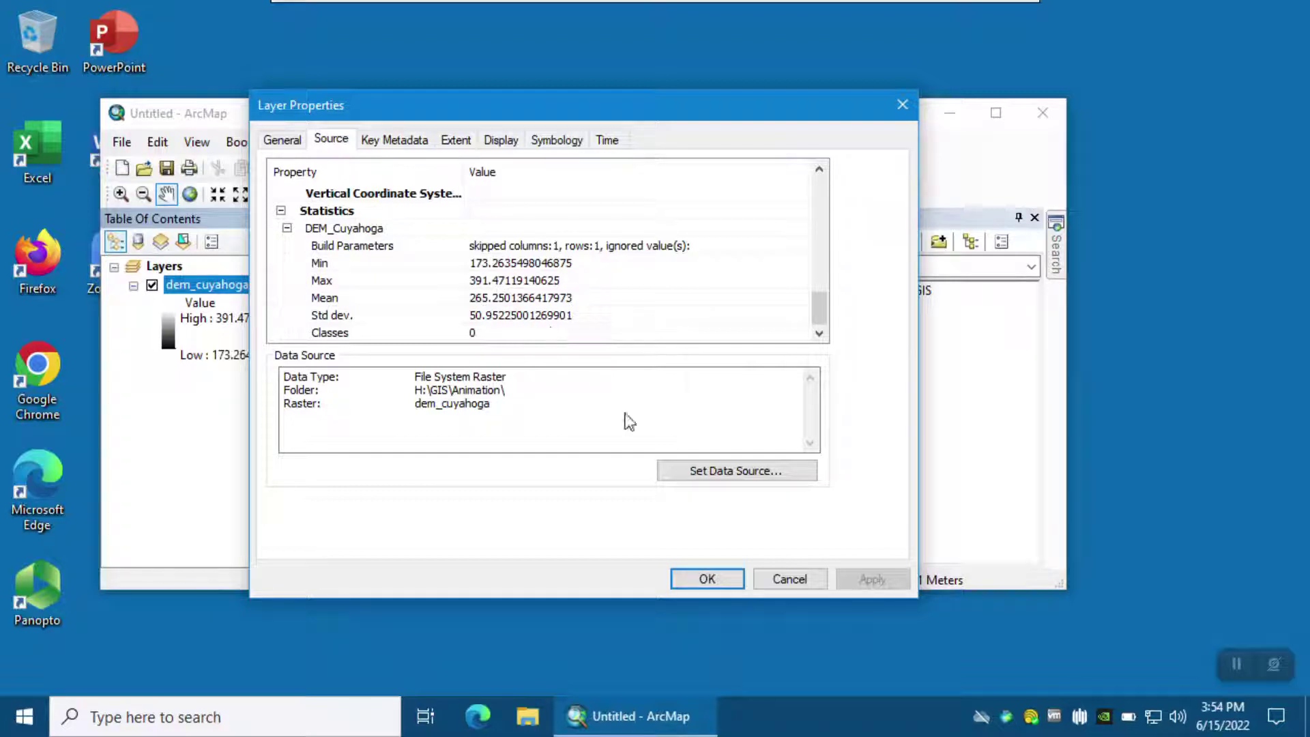
pyautogui.click(707, 579)
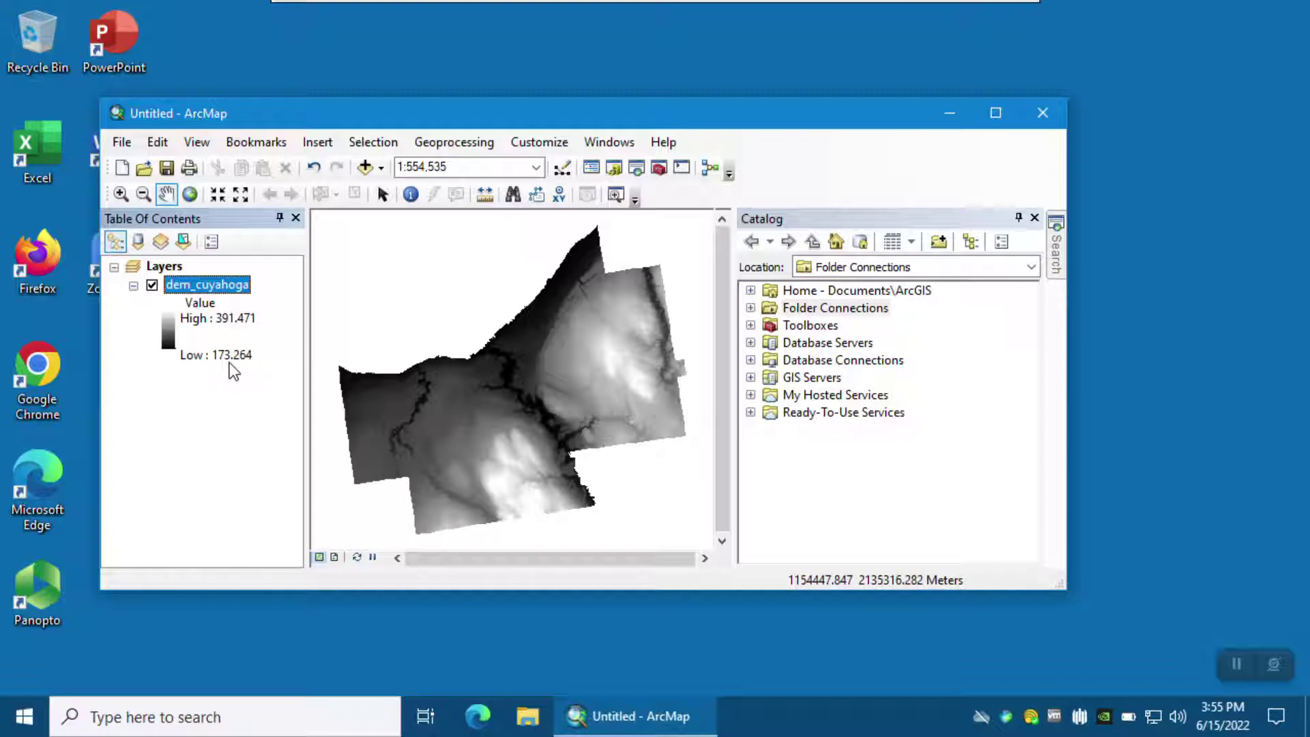
# - Find and open the Spatial Analyst Reclassify tool and set dem_cuyahoga as its input raster
pyautogui.moveTo(1057, 256)
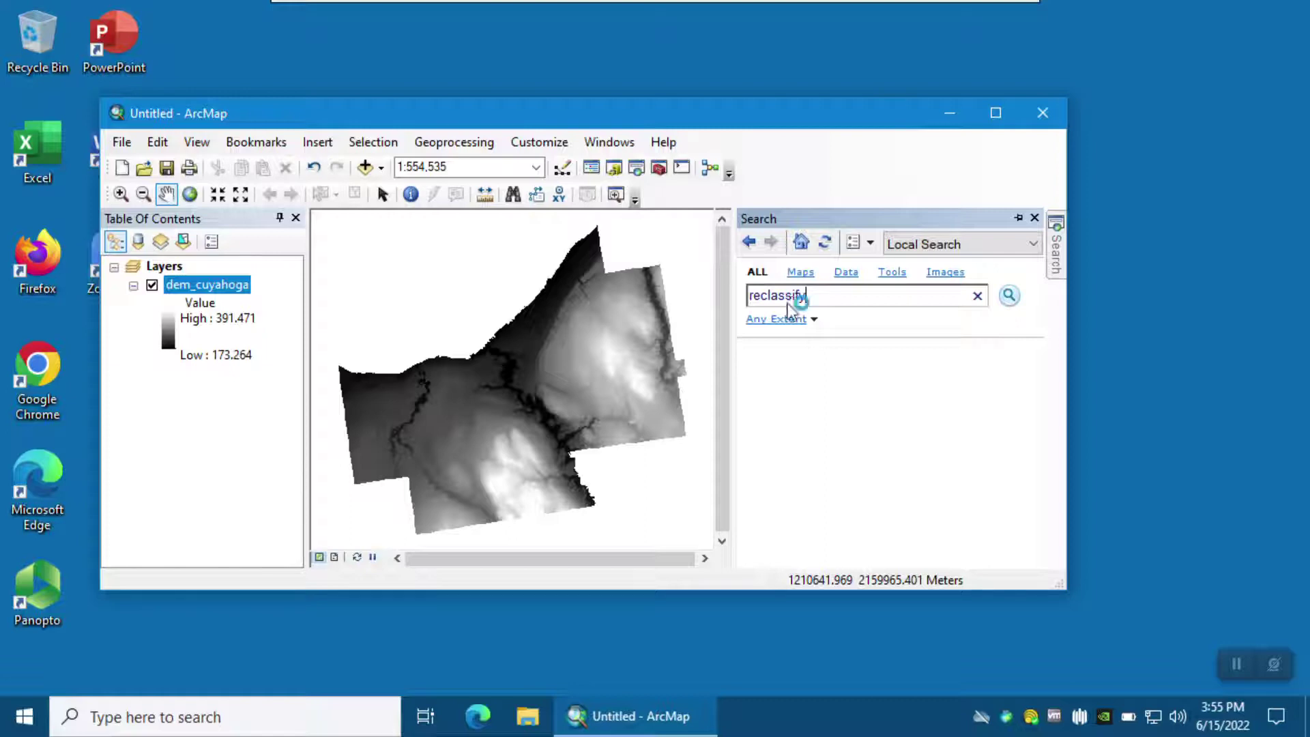
pyautogui.press('Return')
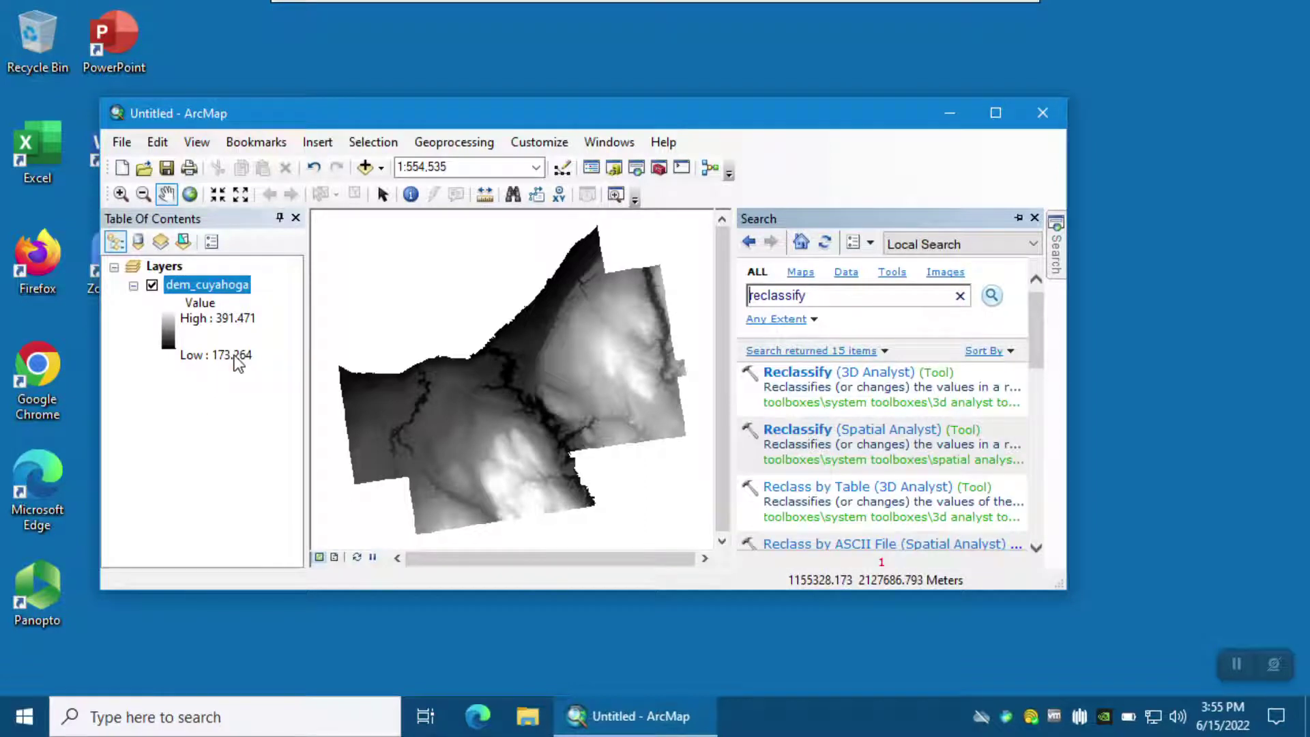
pyautogui.click(883, 435)
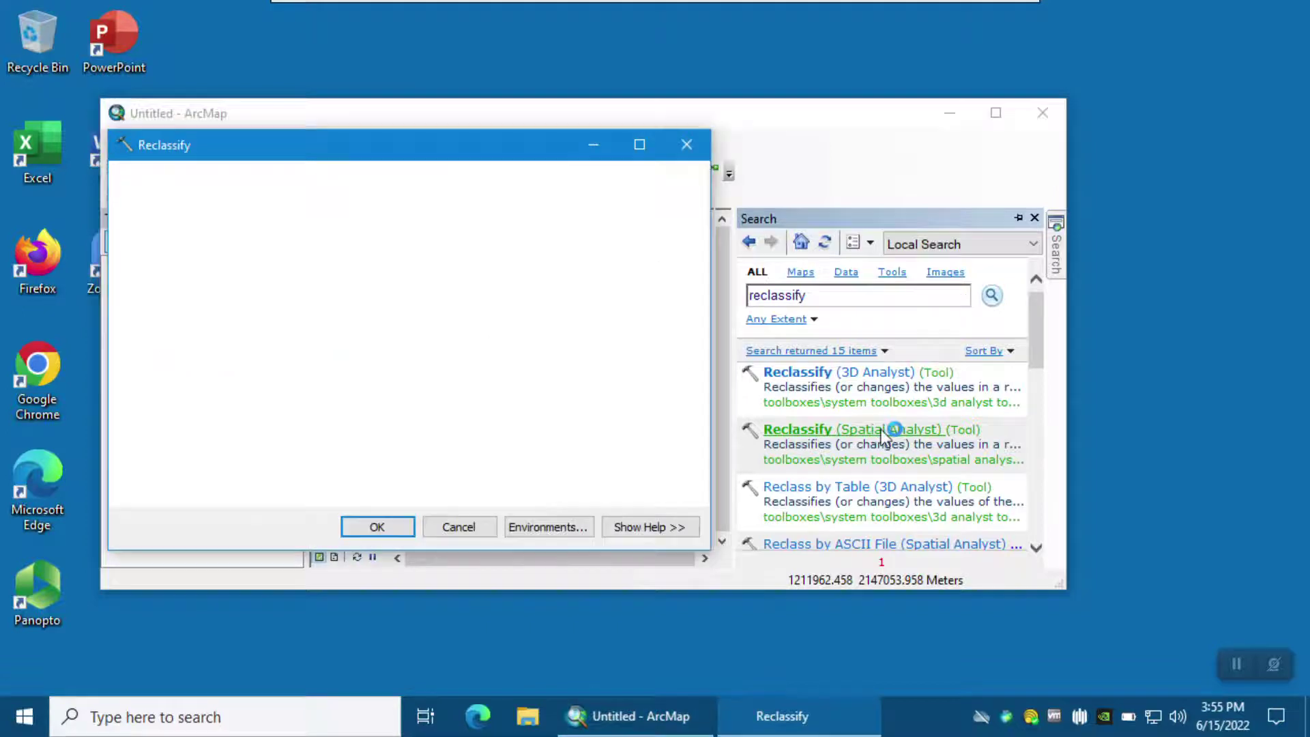
pyautogui.moveTo(419, 151); pyautogui.dragTo(797, 193)
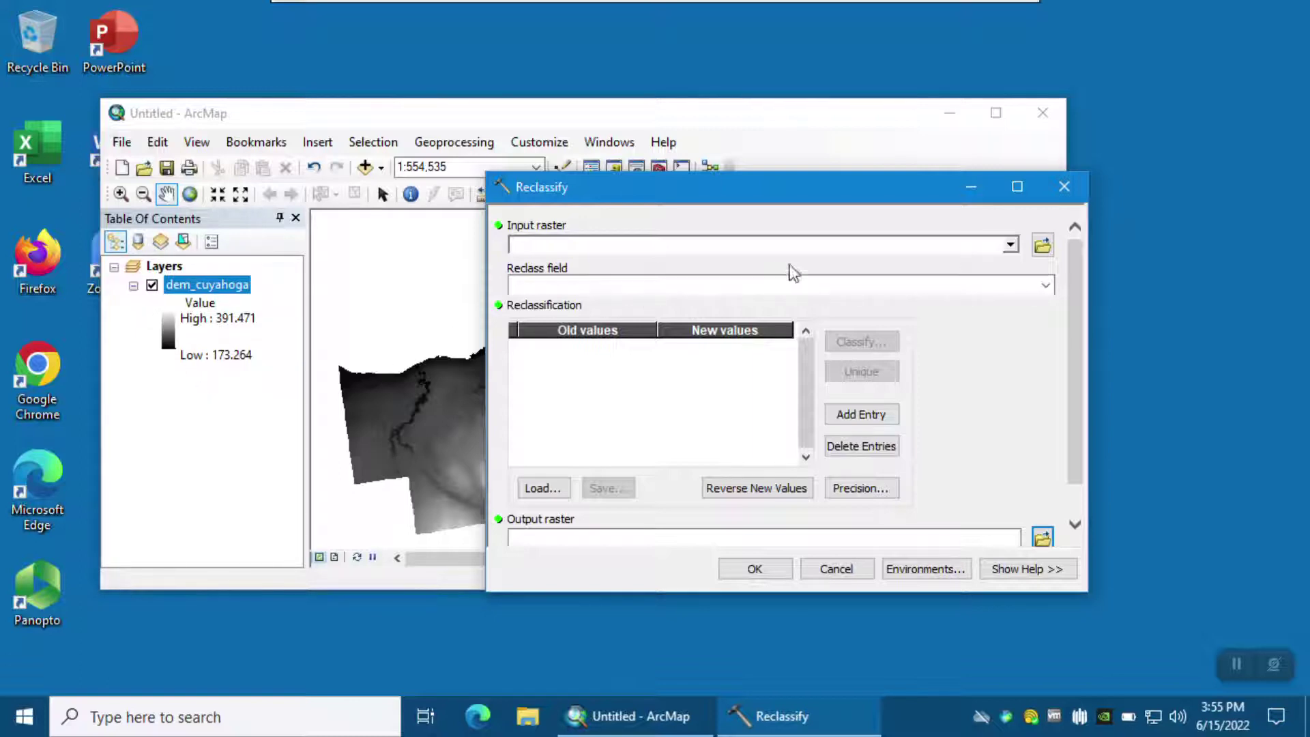
pyautogui.click(1010, 244)
pyautogui.click(594, 268)
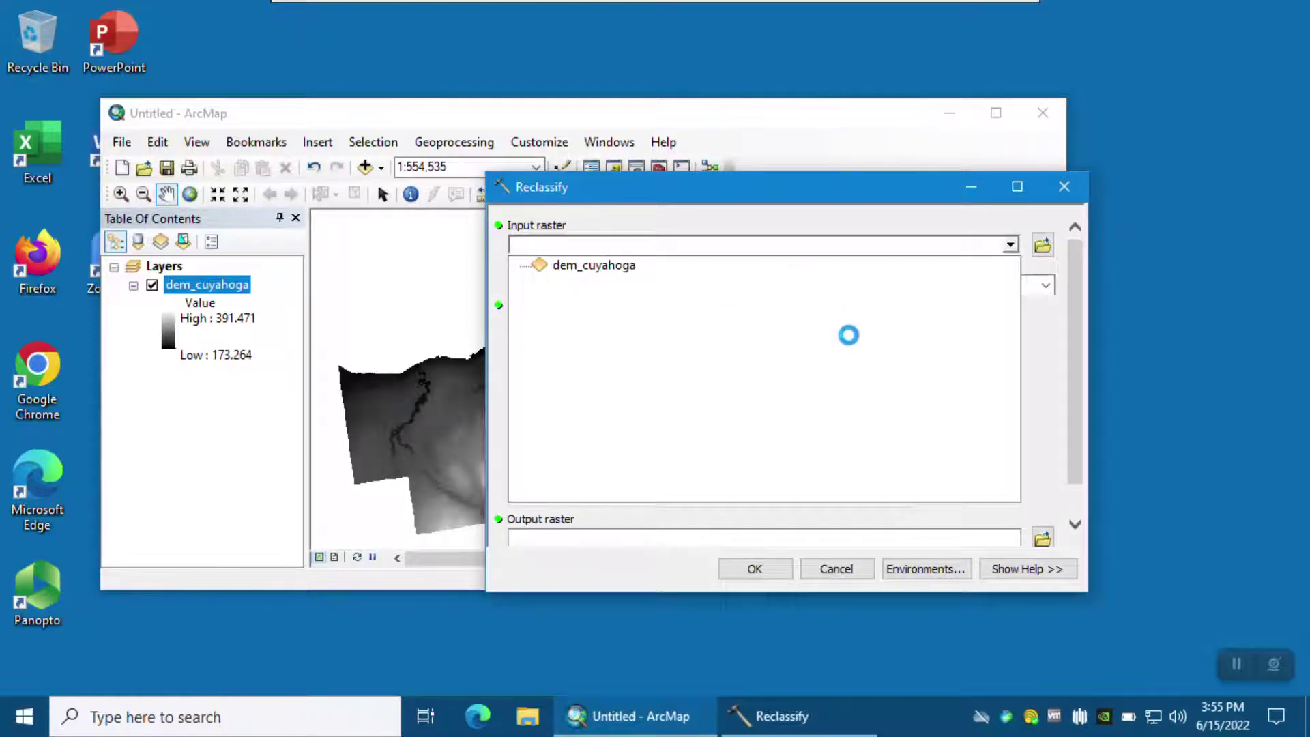
# - Classify the elevation values into 1 class and set that class's new value to 173
pyautogui.click(857, 345)
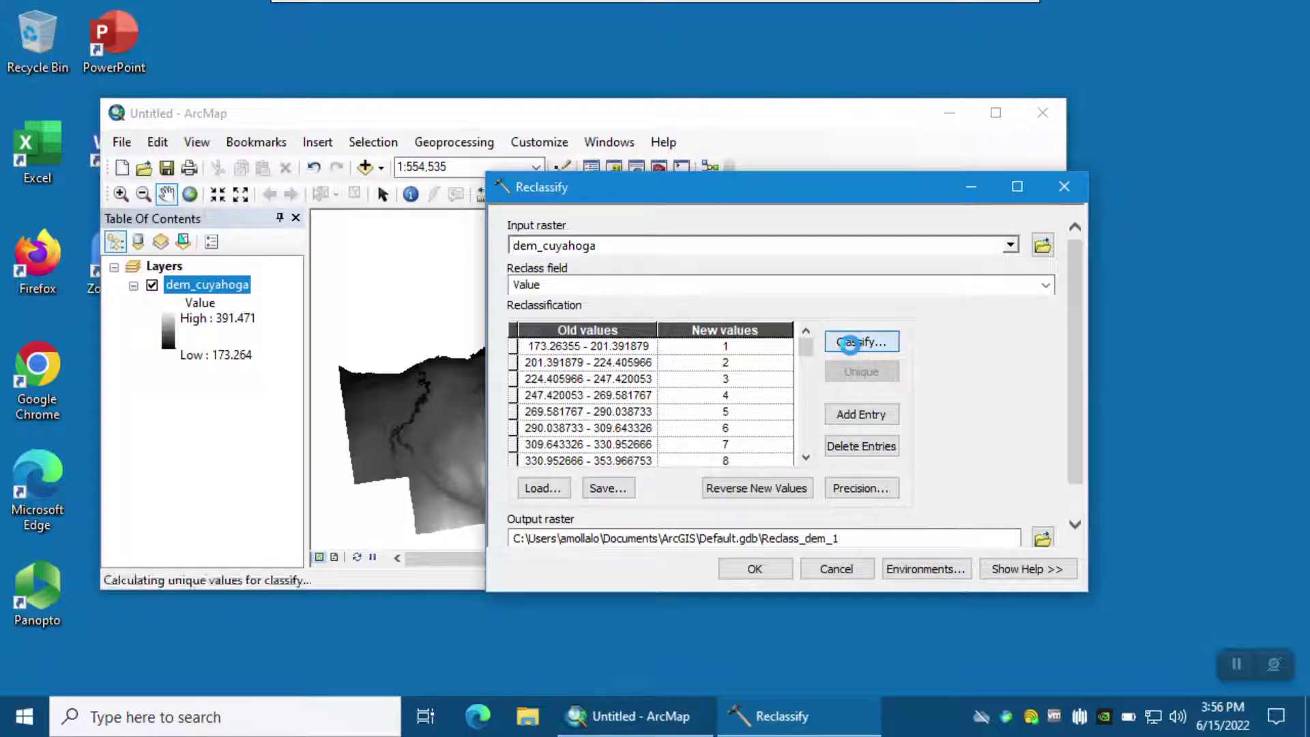
pyautogui.click(614, 218)
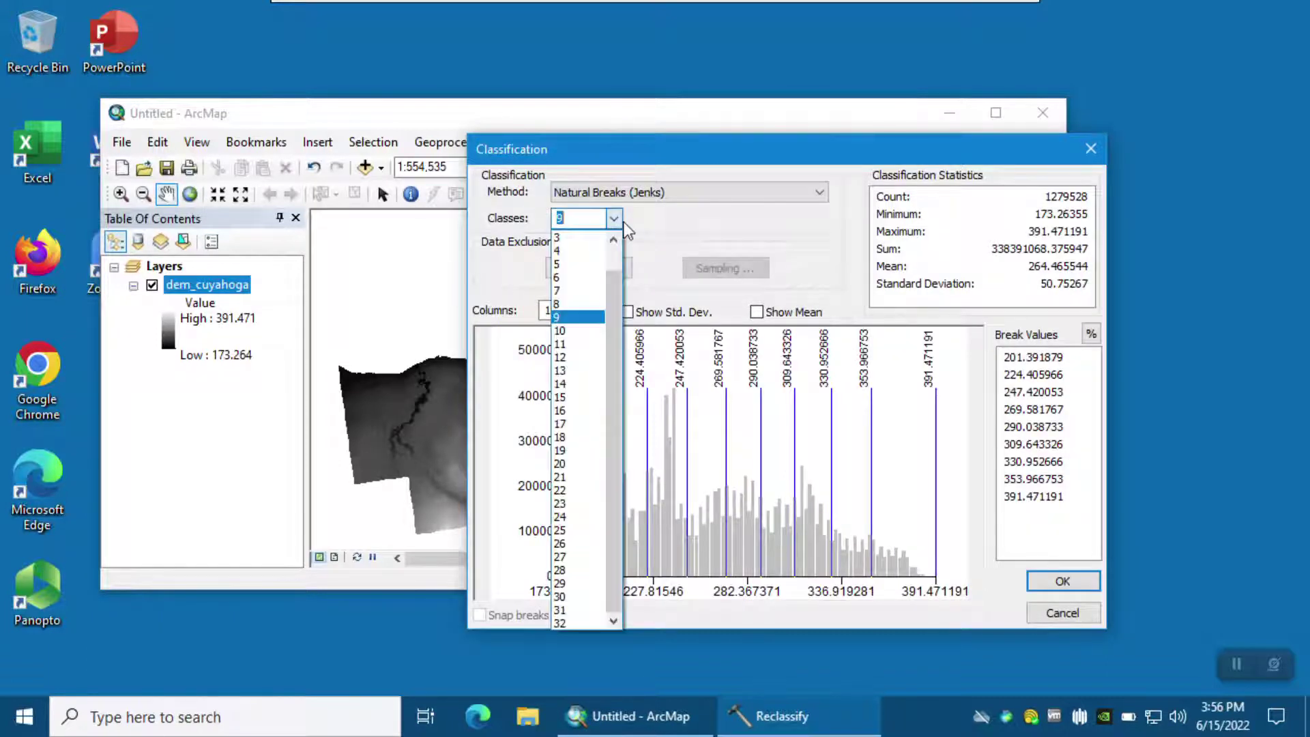
pyautogui.click(563, 239)
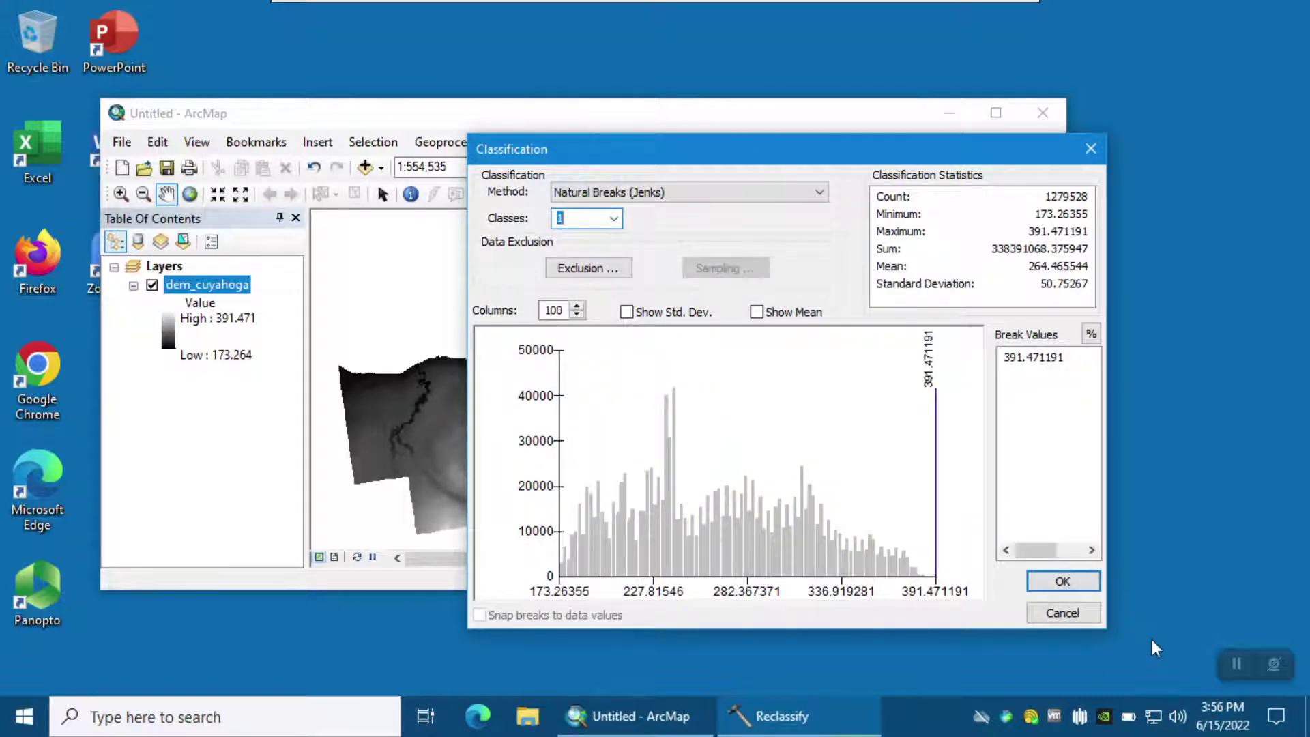
pyautogui.click(1064, 581)
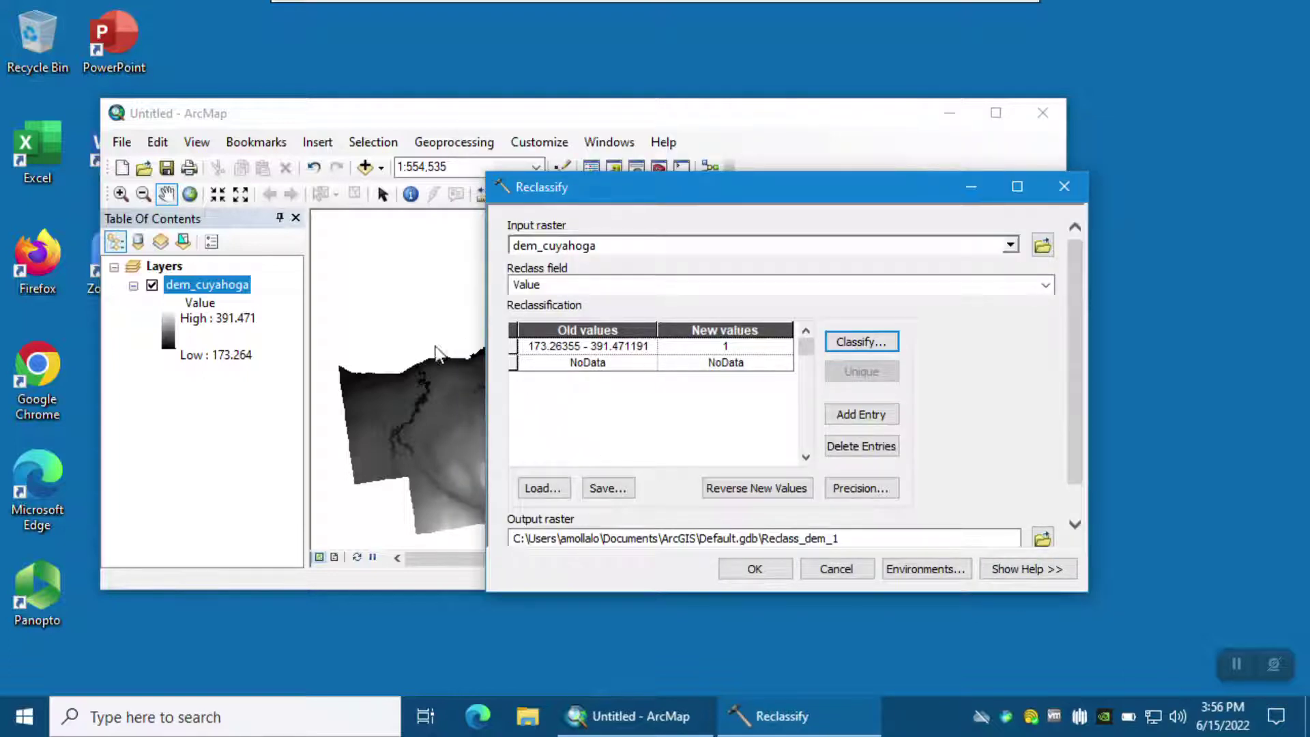
pyautogui.doubleClick(740, 346)
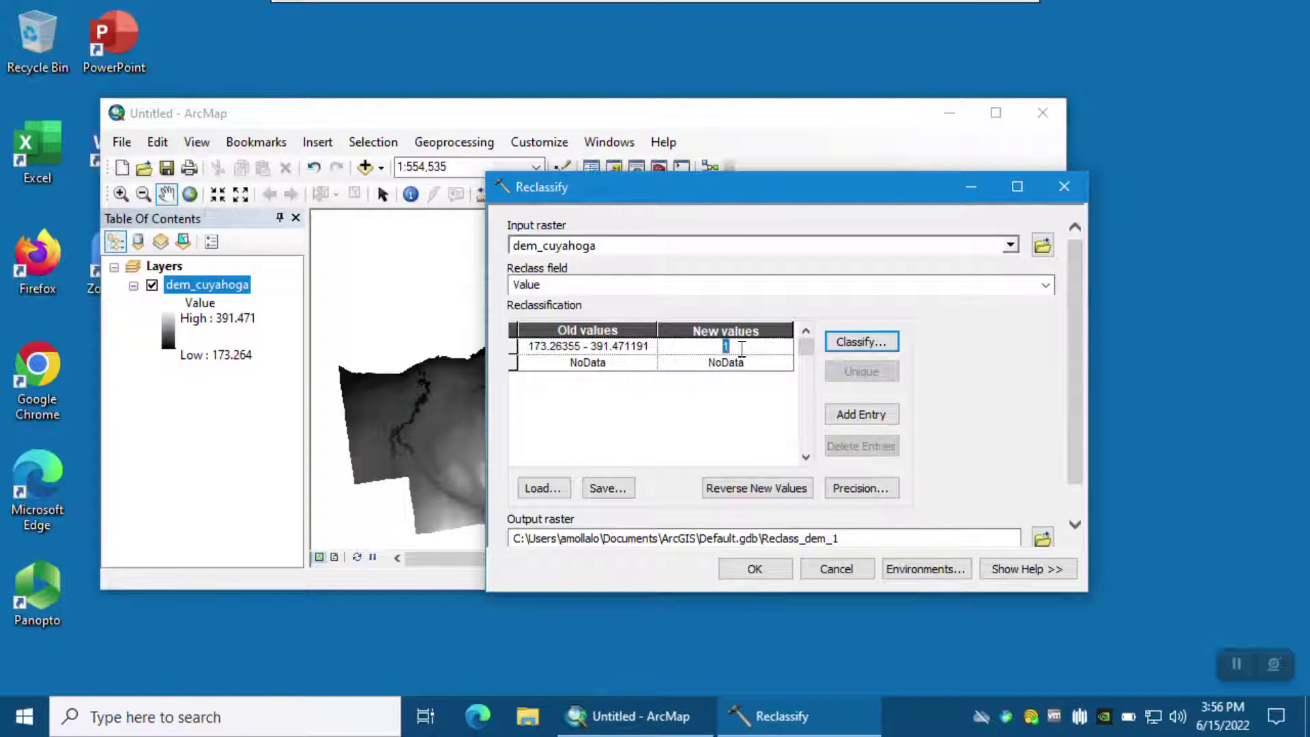
pyautogui.write('173')
# - Name the output raster basehight in Default.gdb and run the reclassification
pyautogui.click(1042, 539)
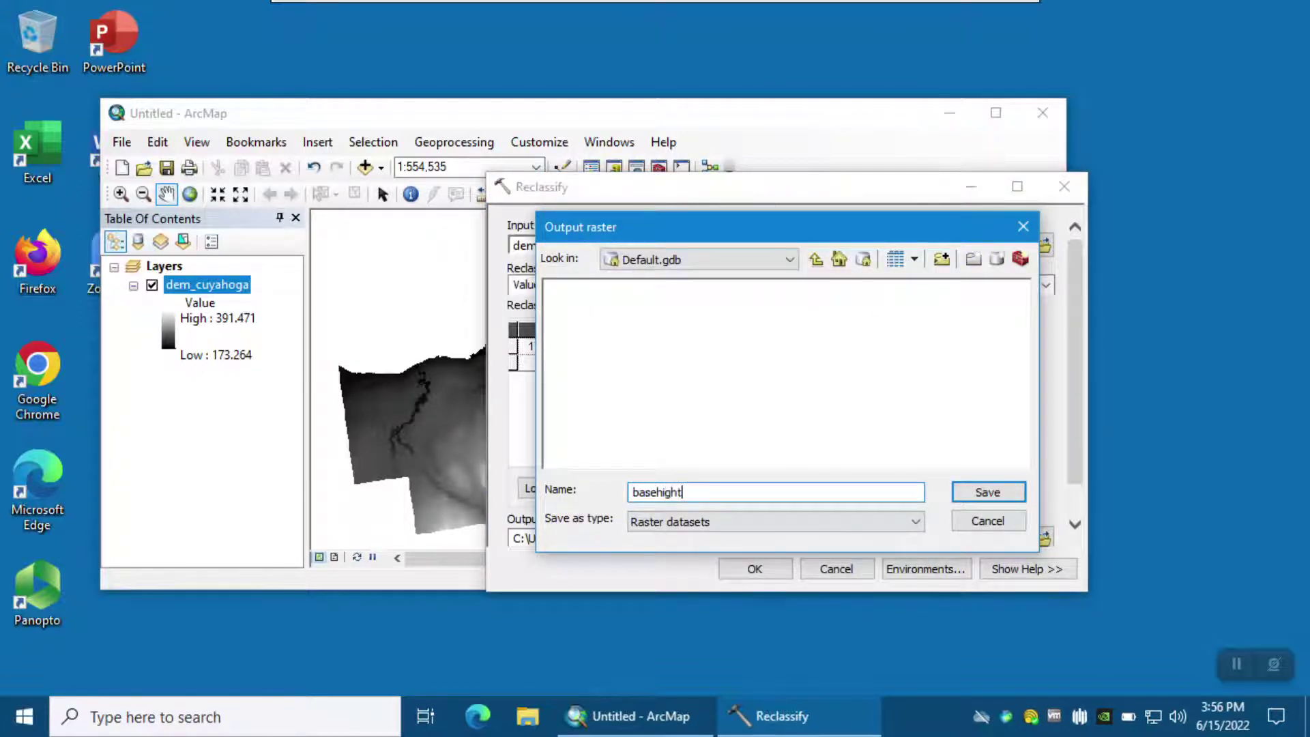
pyautogui.press('Return')
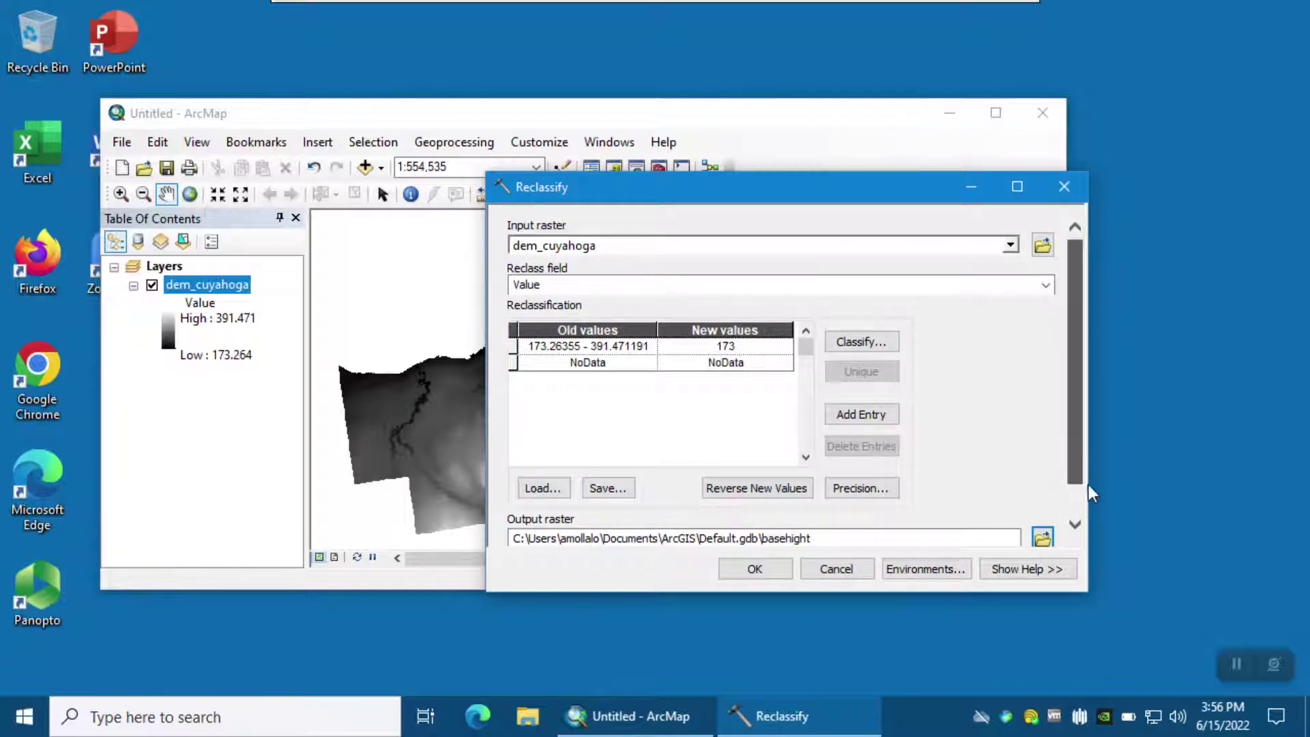
pyautogui.moveTo(1087, 473); pyautogui.dragTo(1089, 544)
pyautogui.click(632, 535)
pyautogui.click(753, 571)
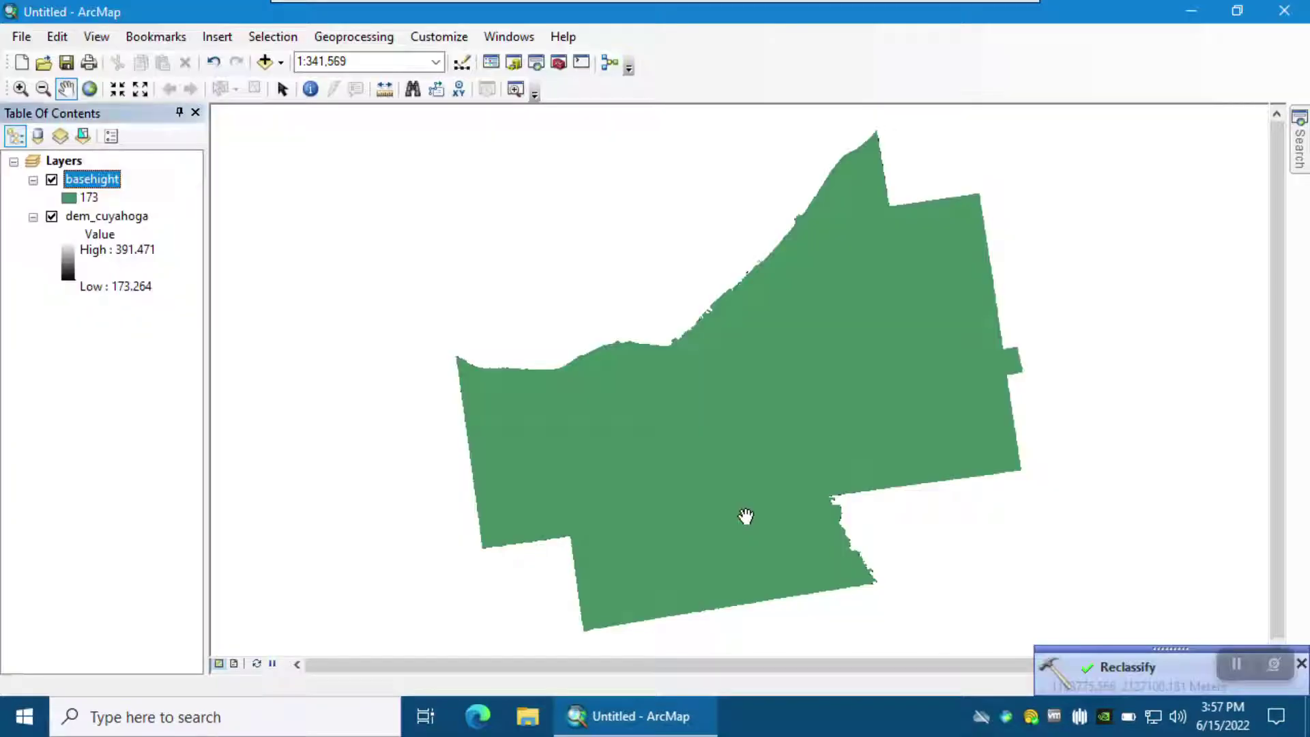
# - Open the attribute table of the basehight layer to check its value
pyautogui.rightClick(86, 178)
pyautogui.click(140, 237)
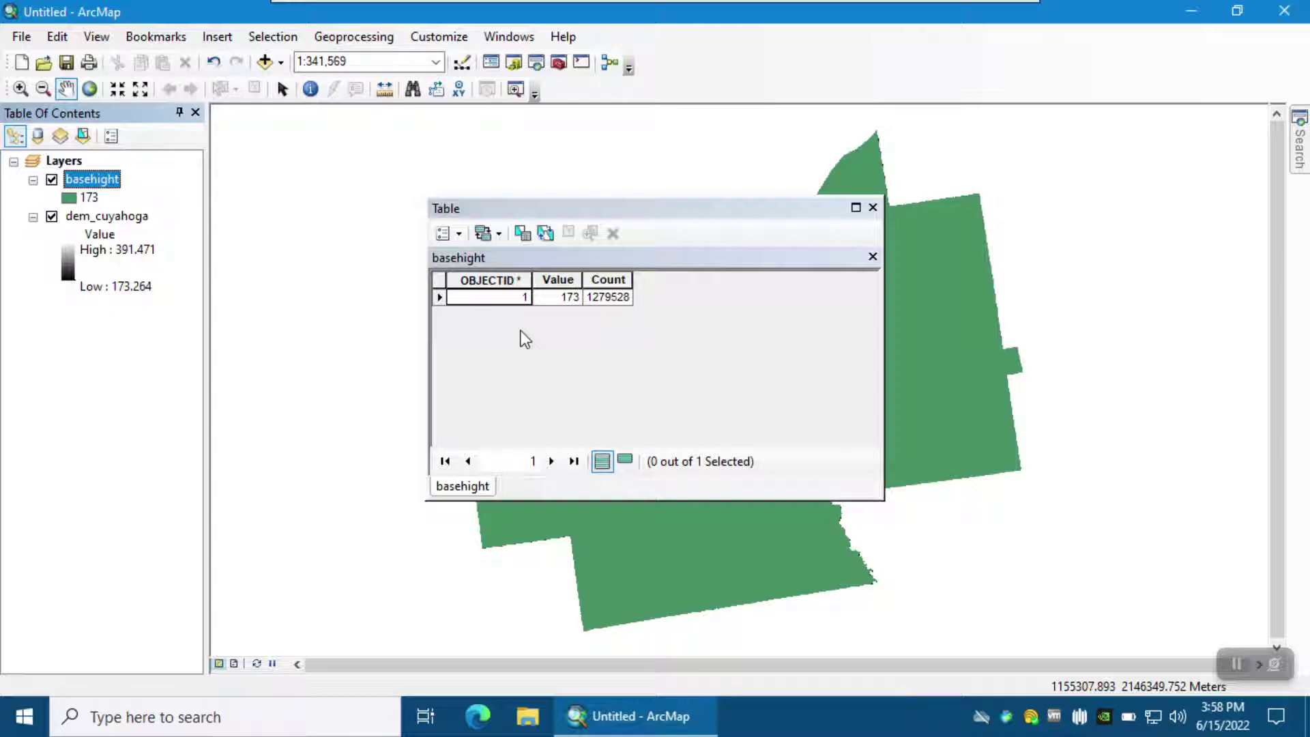
# - Launch ArcScene 10.8.1 from the ArcGIS program group
pyautogui.click(20, 727)
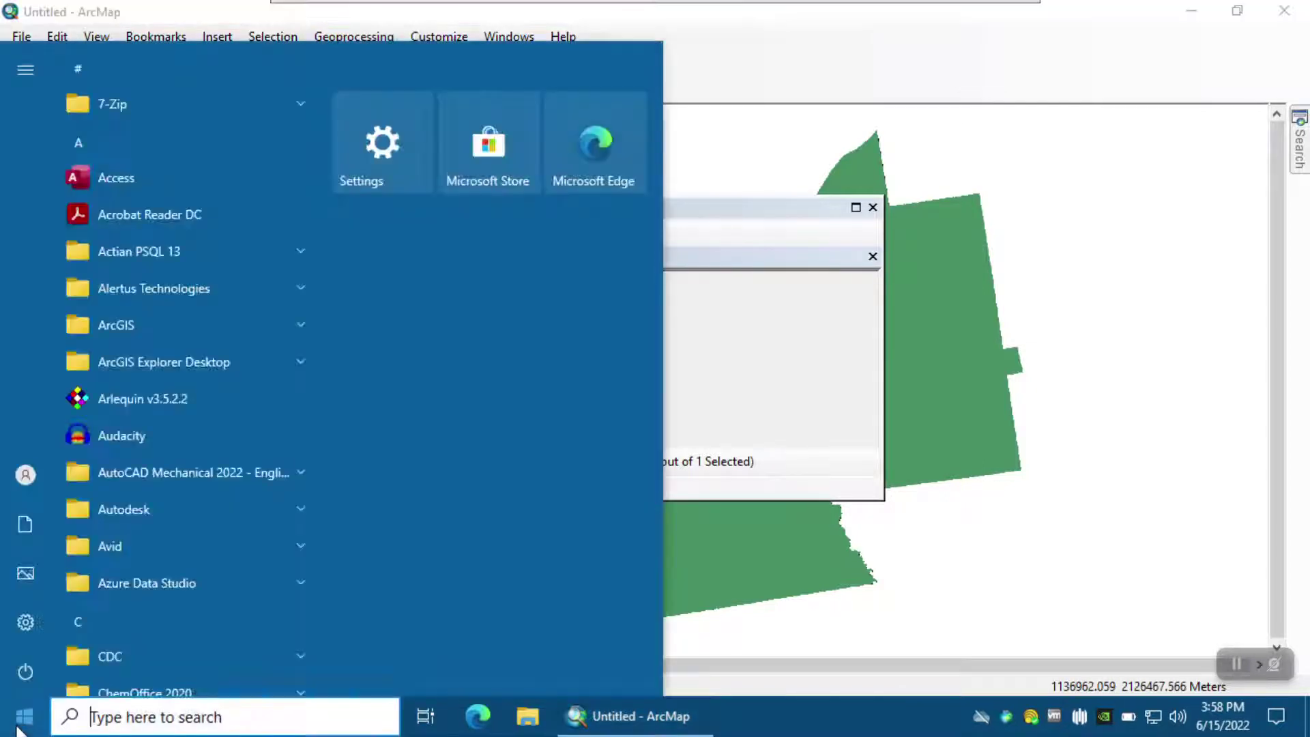
pyautogui.click(145, 321)
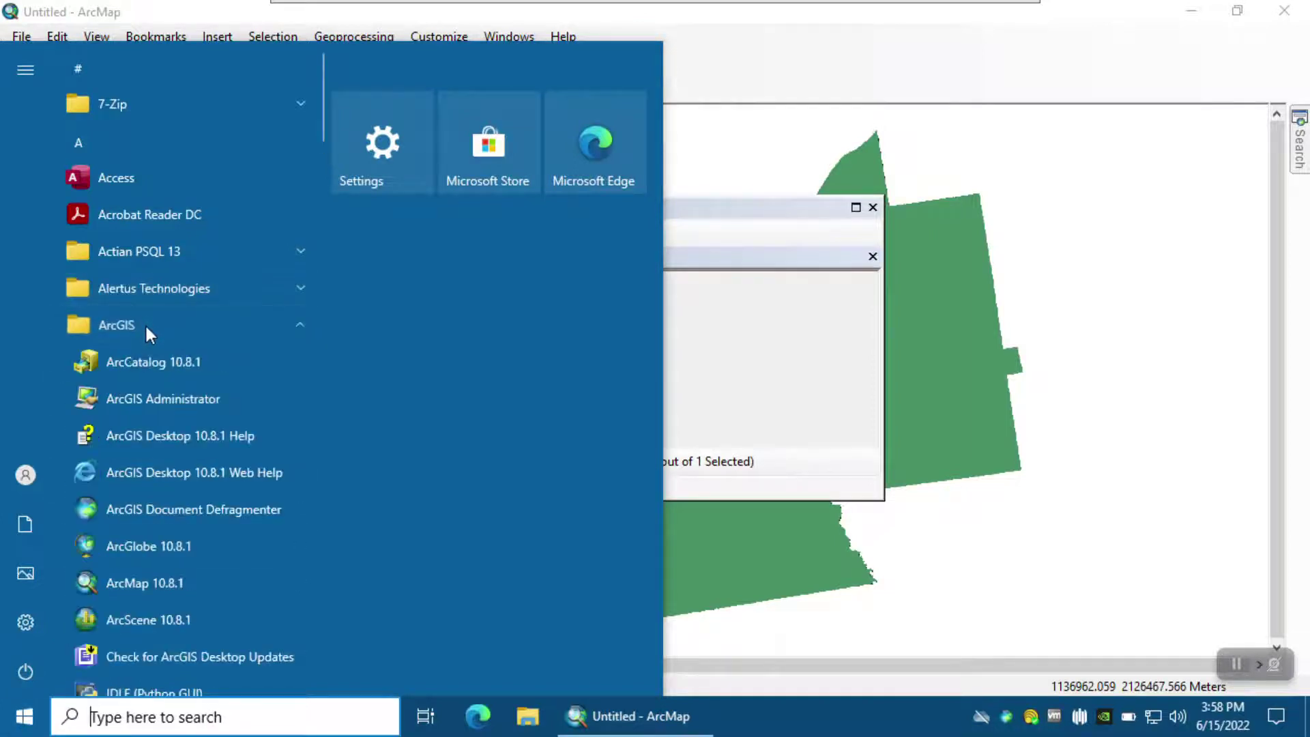
pyautogui.click(144, 624)
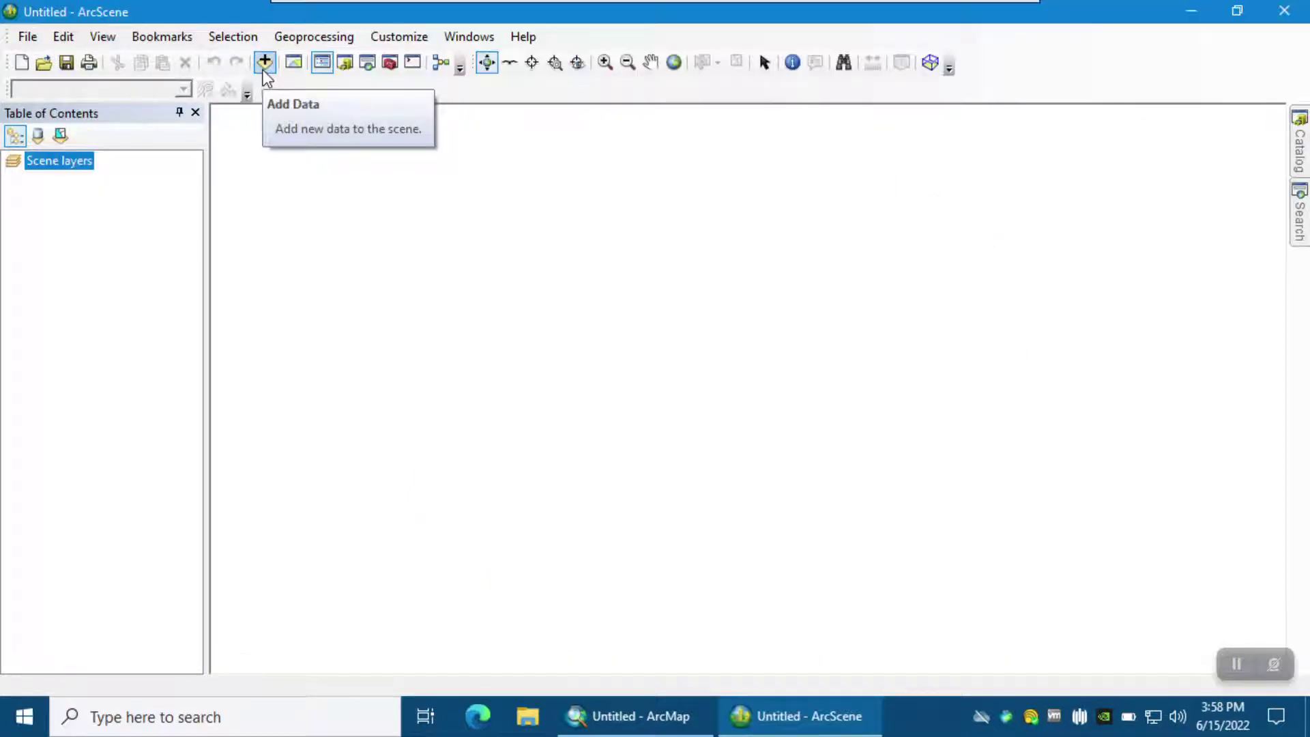
# - Add the dem_cuyahoga raster from H:\GIS\Animation to the scene
pyautogui.click(264, 65)
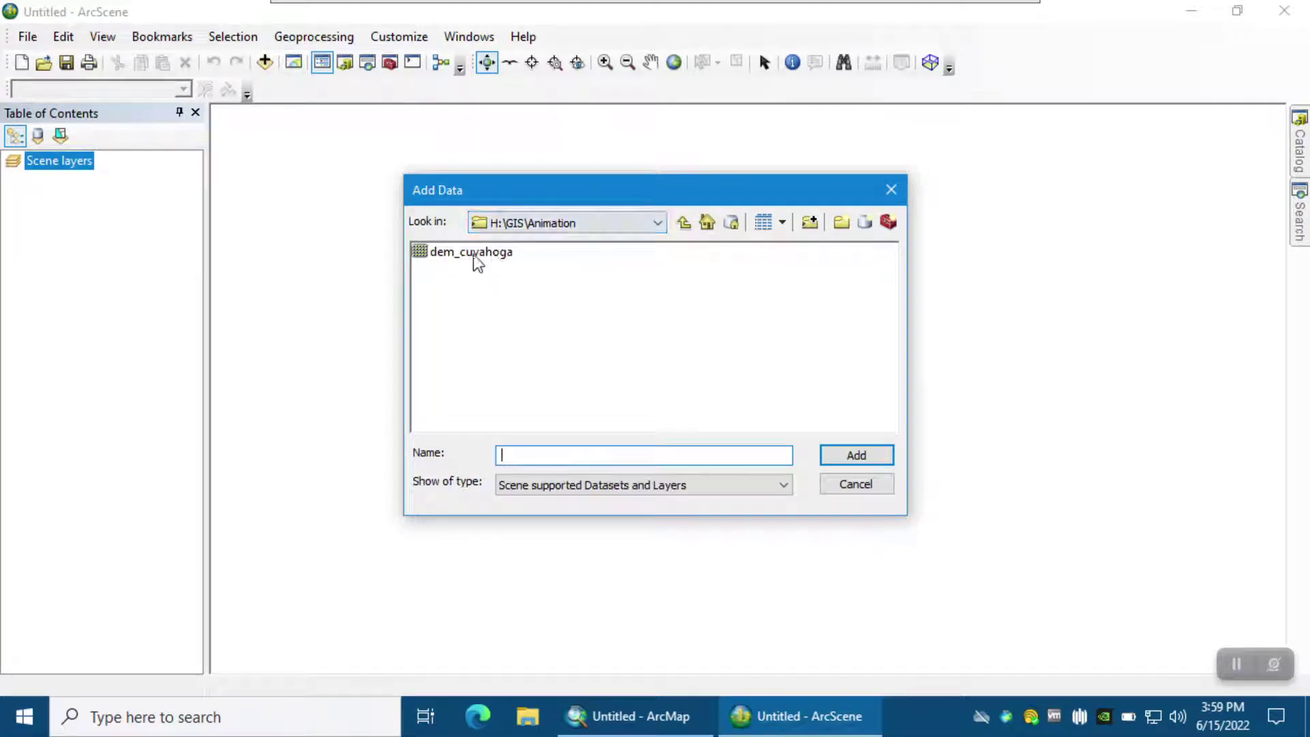
pyautogui.click(470, 253)
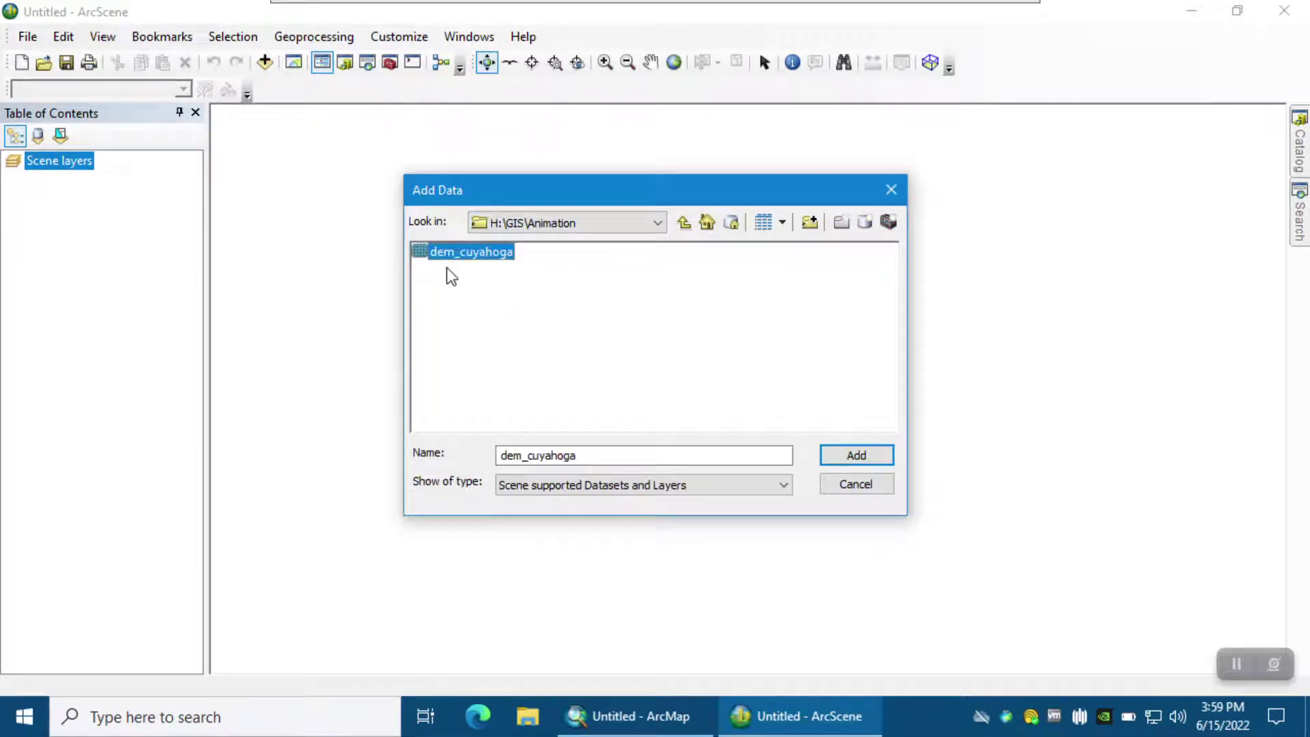
pyautogui.click(856, 456)
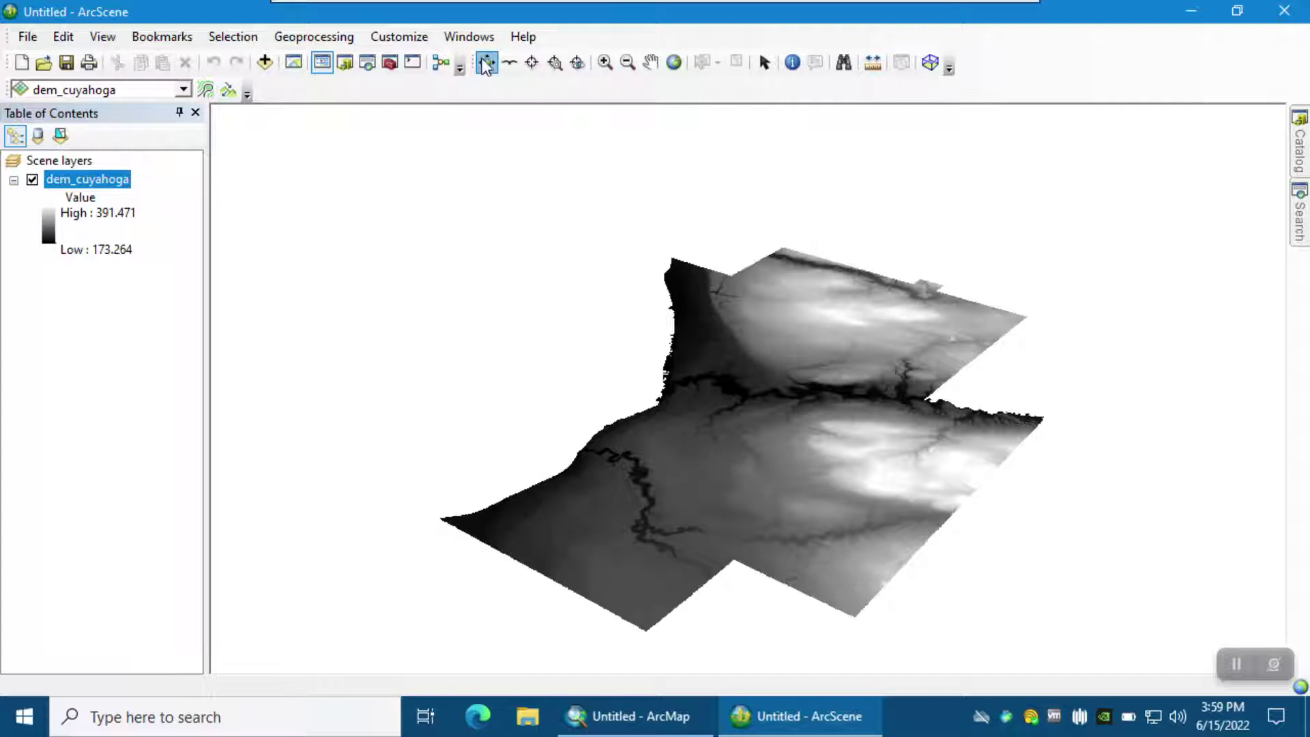
# - Set the base heights of dem_cuyahoga to float on the custom surface H:\GIS\Animation\dem_cuyahoga
pyautogui.moveTo(753, 505); pyautogui.dragTo(529, 431)
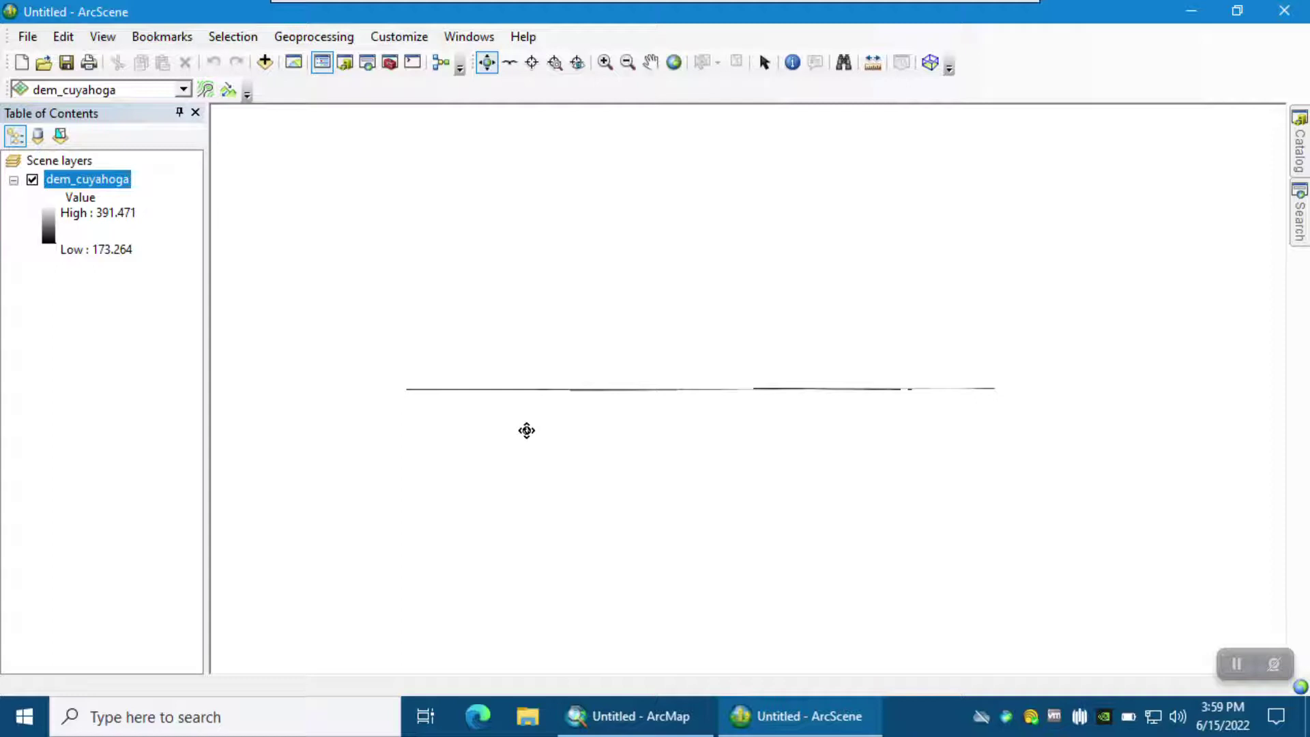
pyautogui.rightClick(89, 184)
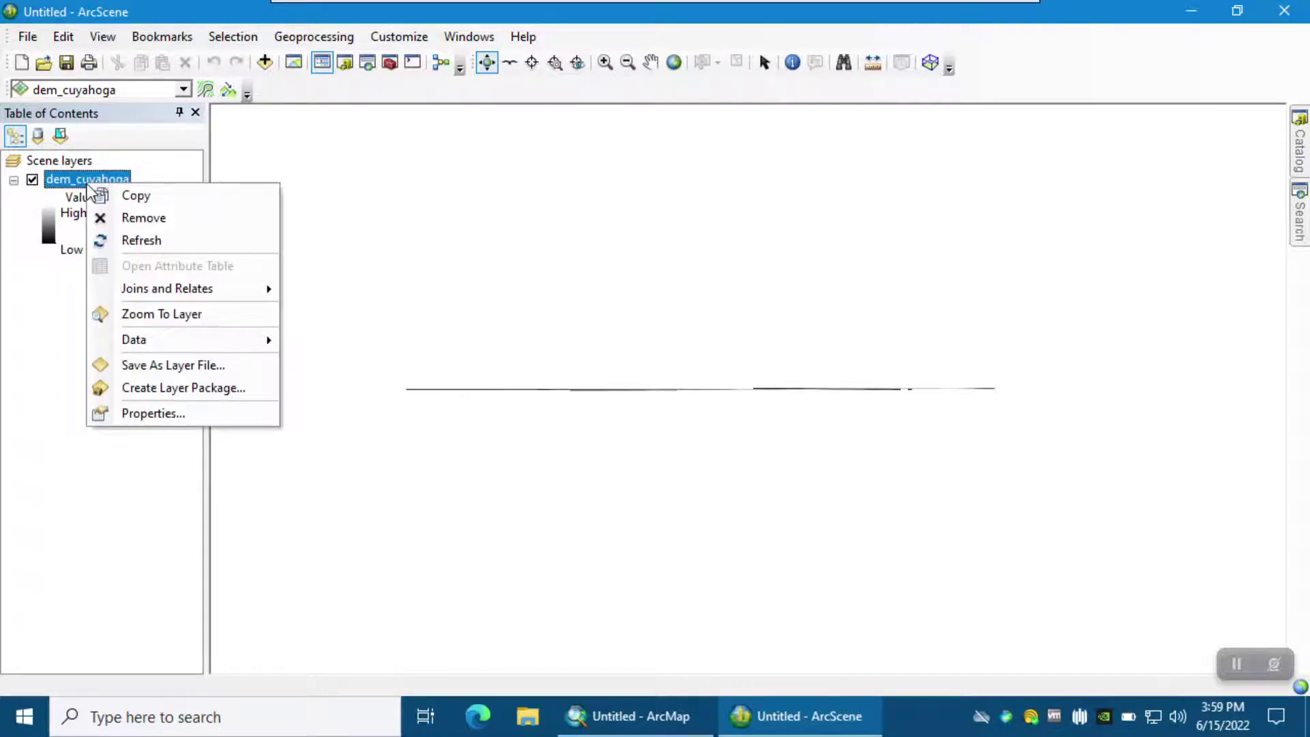
pyautogui.click(152, 413)
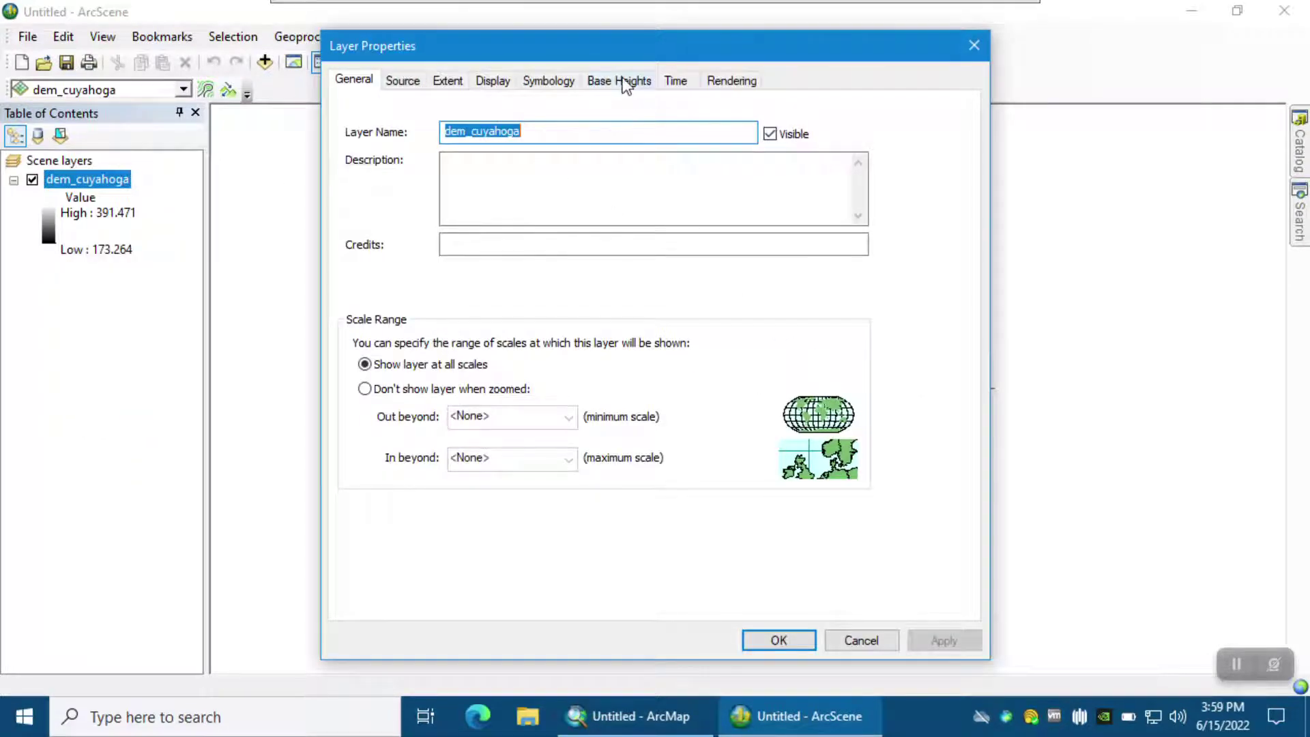
pyautogui.click(626, 82)
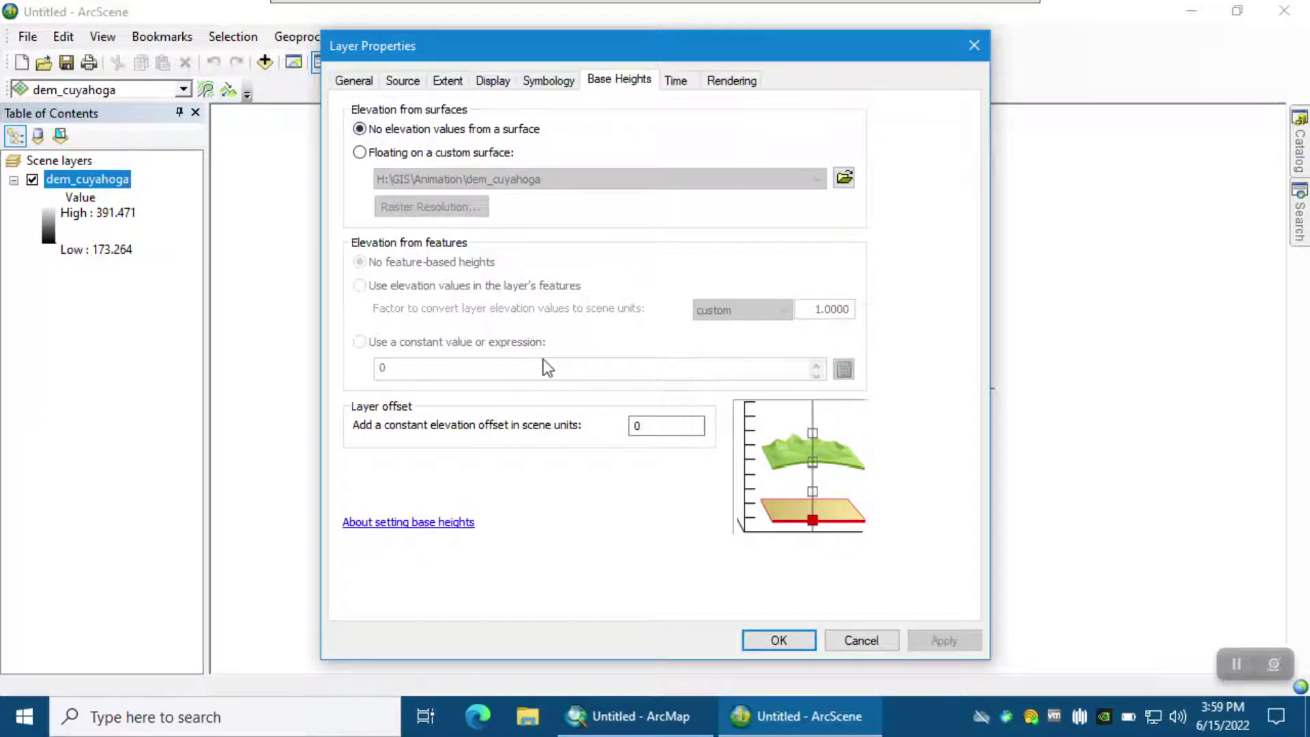
pyautogui.click(387, 155)
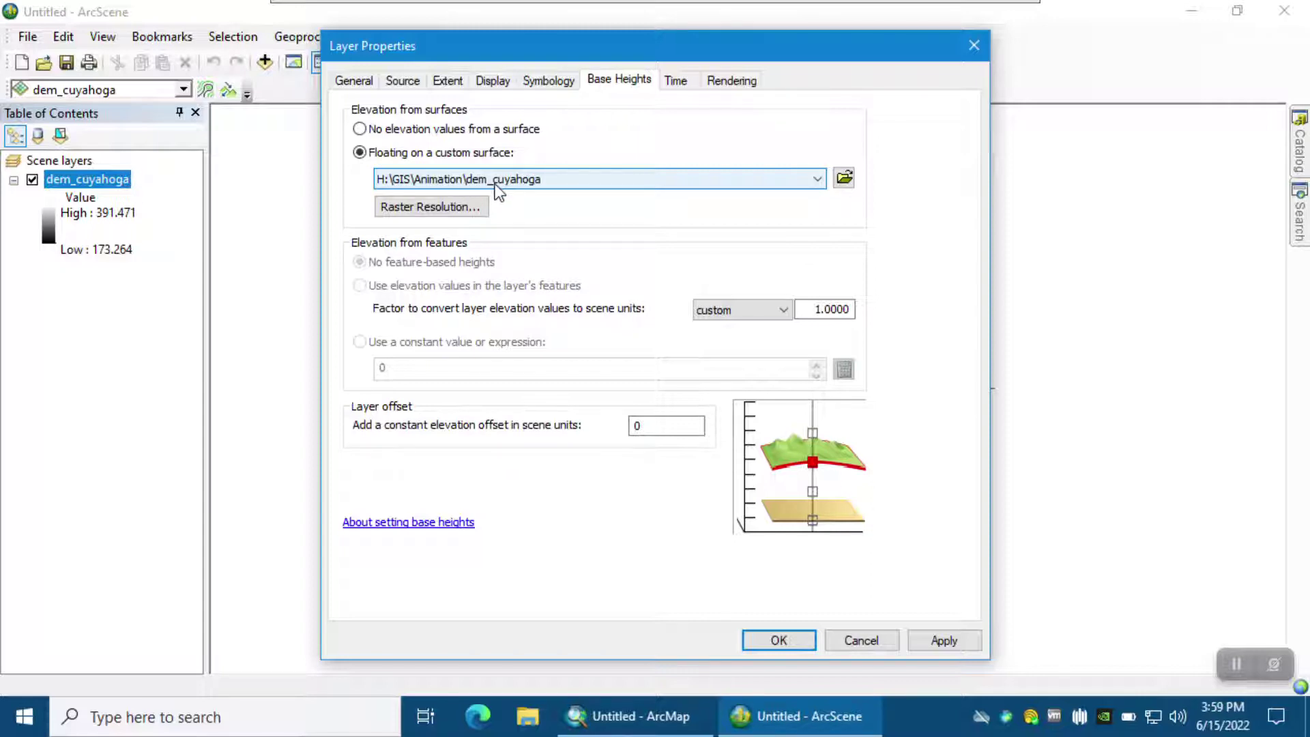
pyautogui.click(960, 641)
pyautogui.click(778, 640)
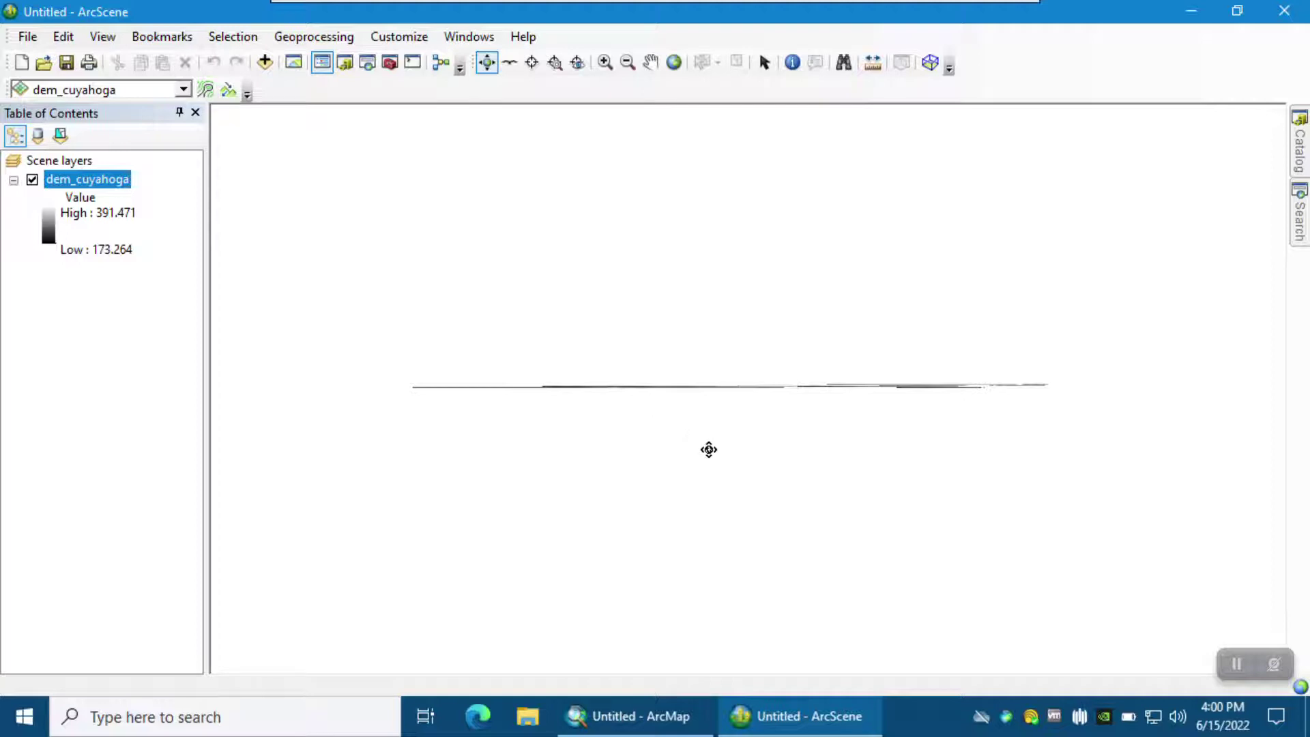
# - Set the scene's vertical exaggeration to the value calculated from the extent, 27.5778
pyautogui.rightClick(76, 166)
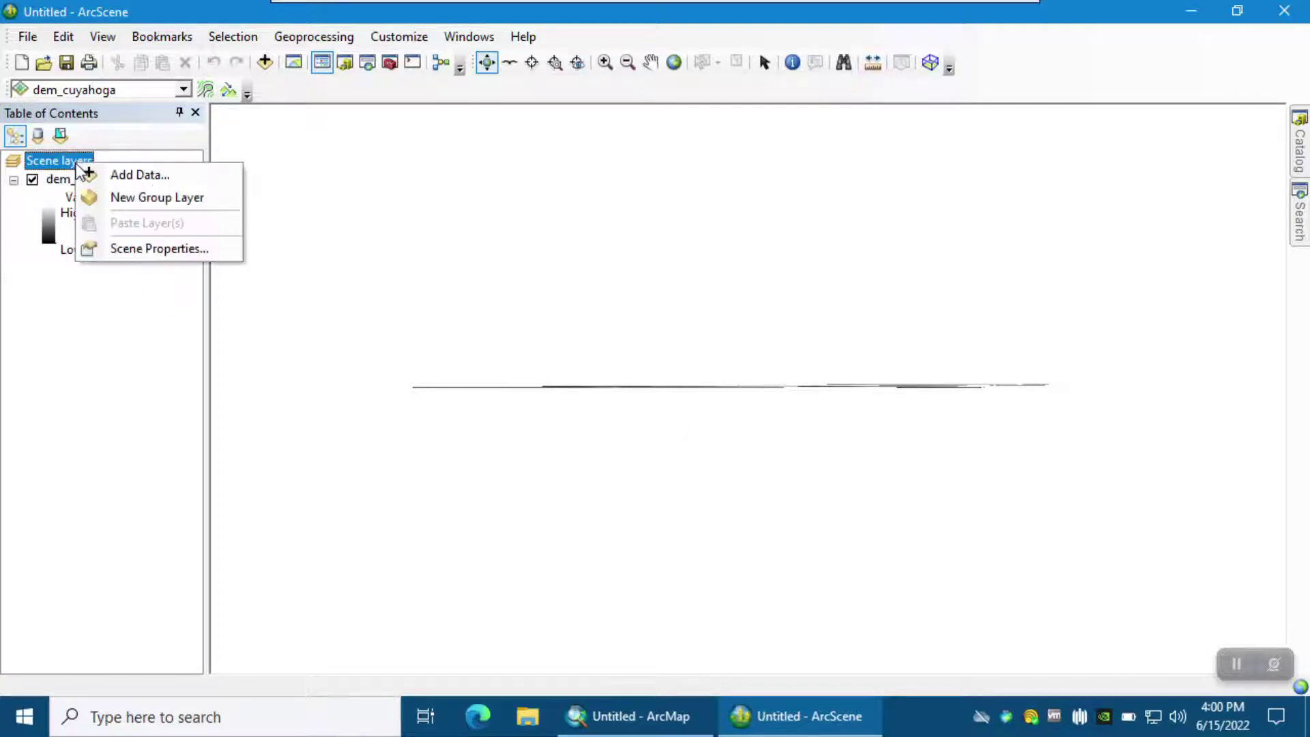
pyautogui.click(159, 249)
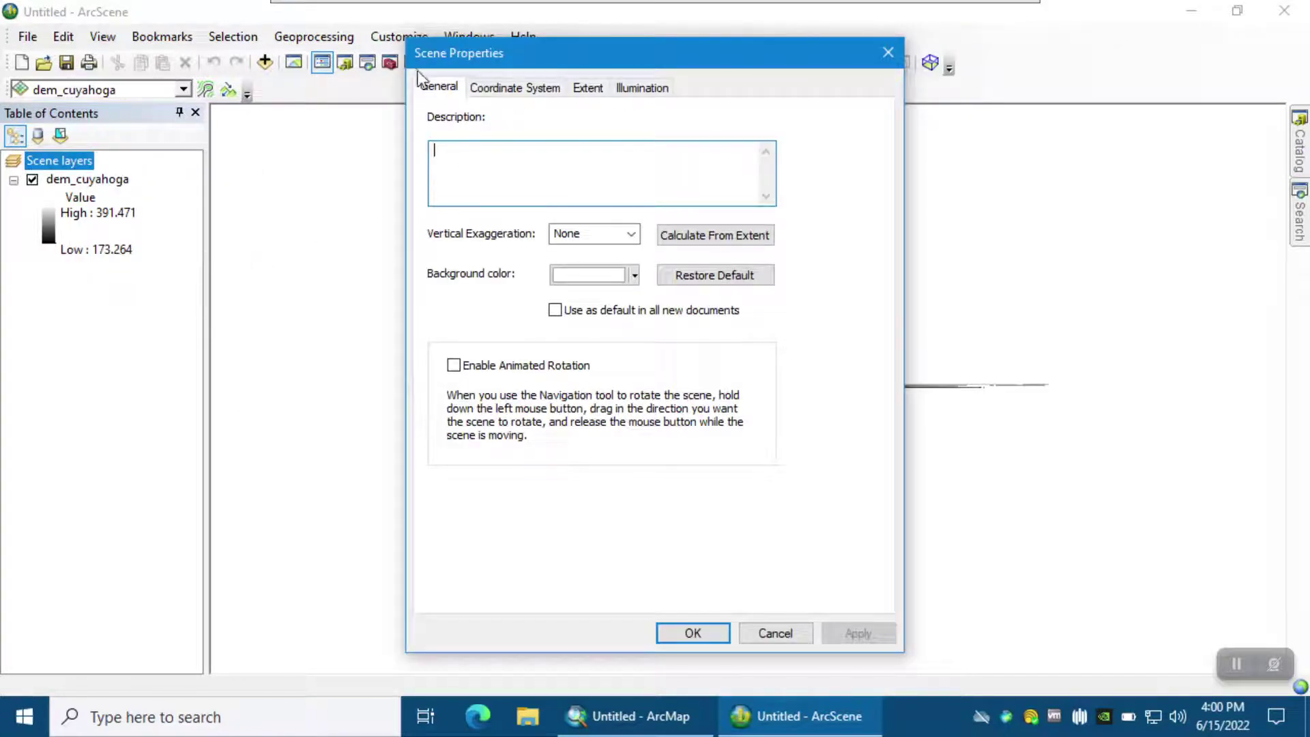
pyautogui.click(578, 234)
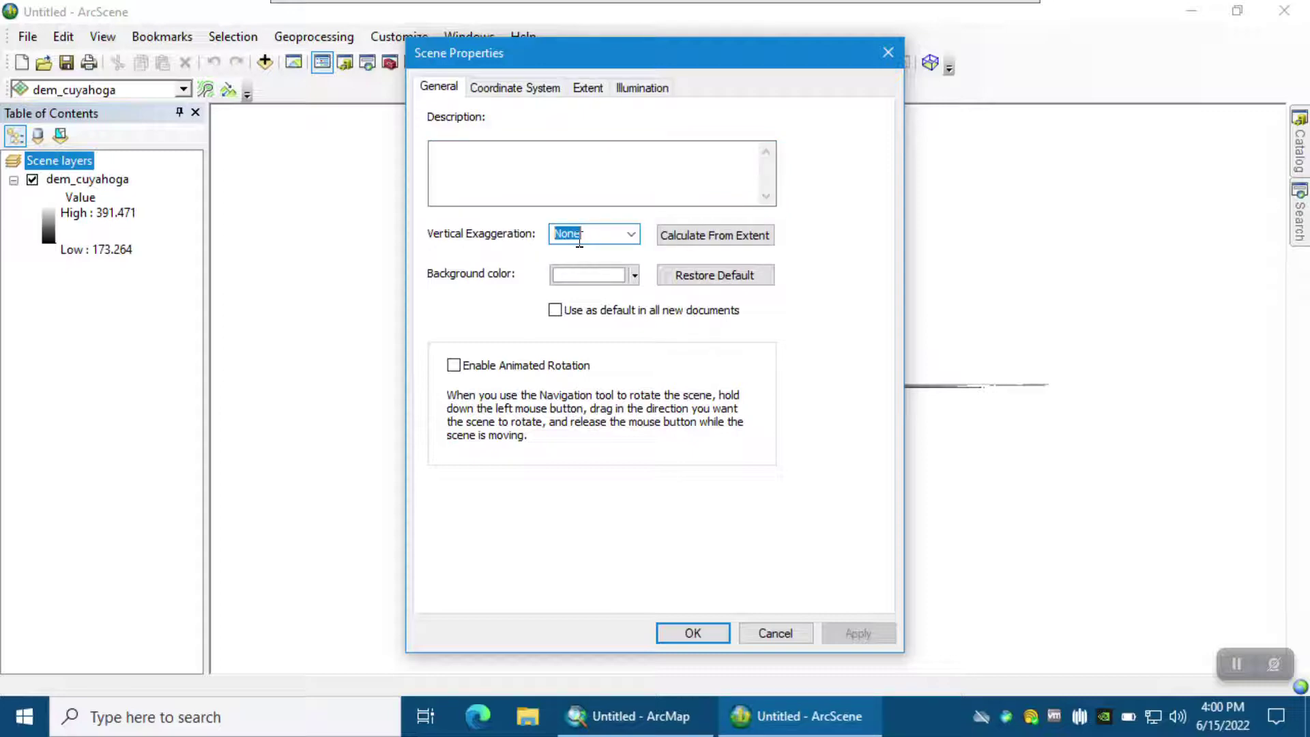
pyautogui.click(726, 240)
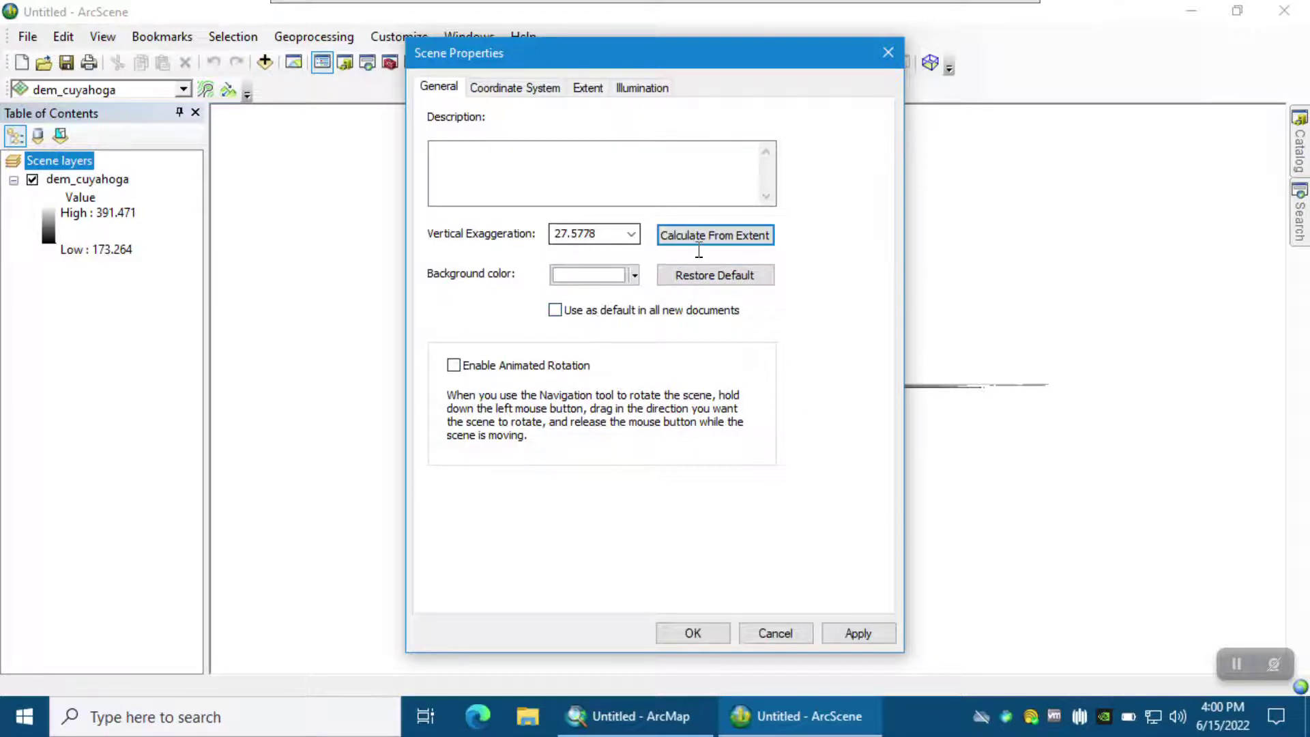
pyautogui.click(861, 632)
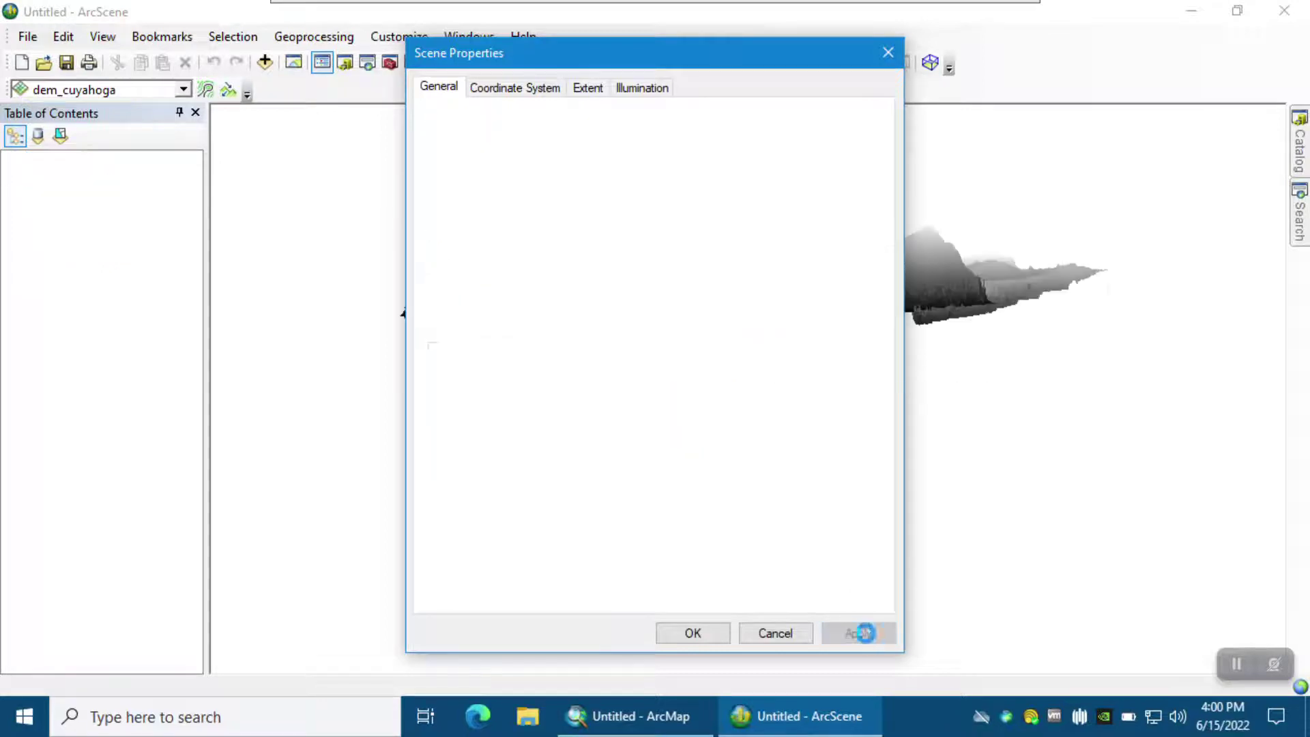
pyautogui.click(691, 635)
pyautogui.moveTo(722, 521); pyautogui.dragTo(739, 454)
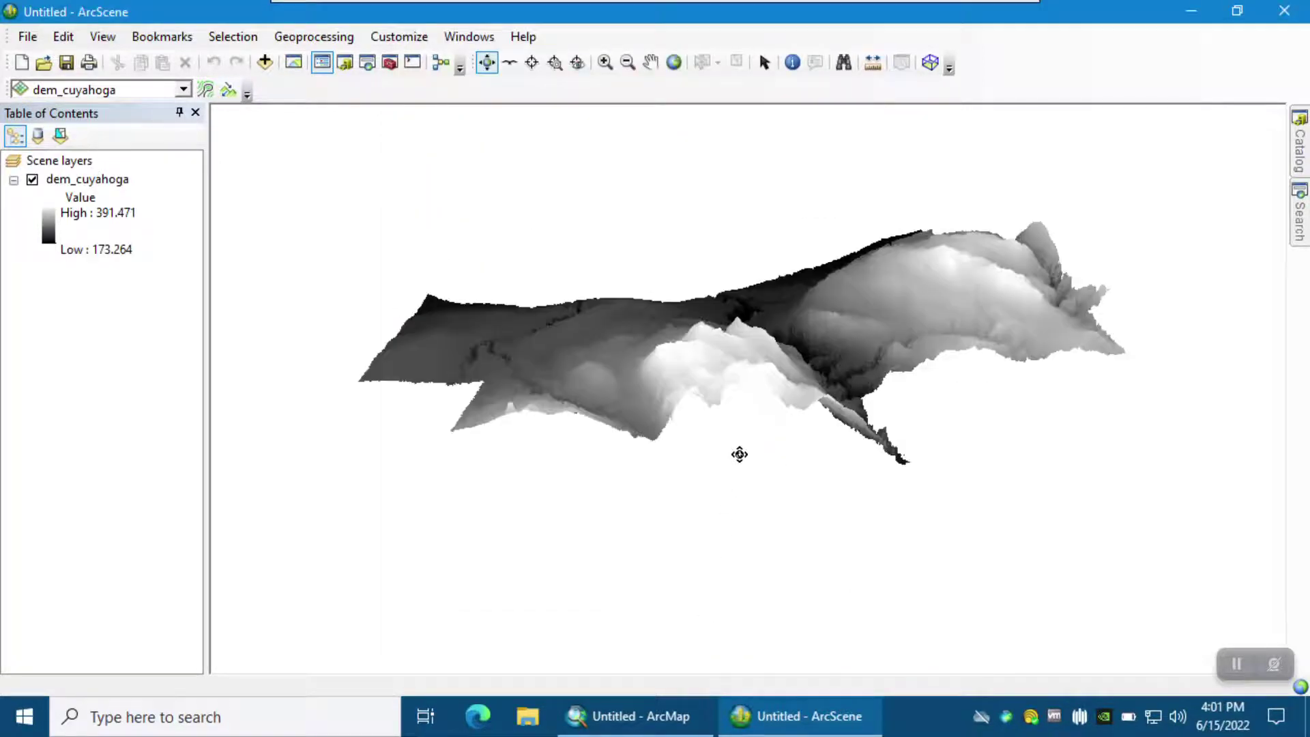
pyautogui.moveTo(728, 421); pyautogui.dragTo(706, 507)
# - Give dem_cuyahoga the red-yellow-cyan-blue color ramp, inverted so high elevations are red and low ones blue
pyautogui.click(49, 235)
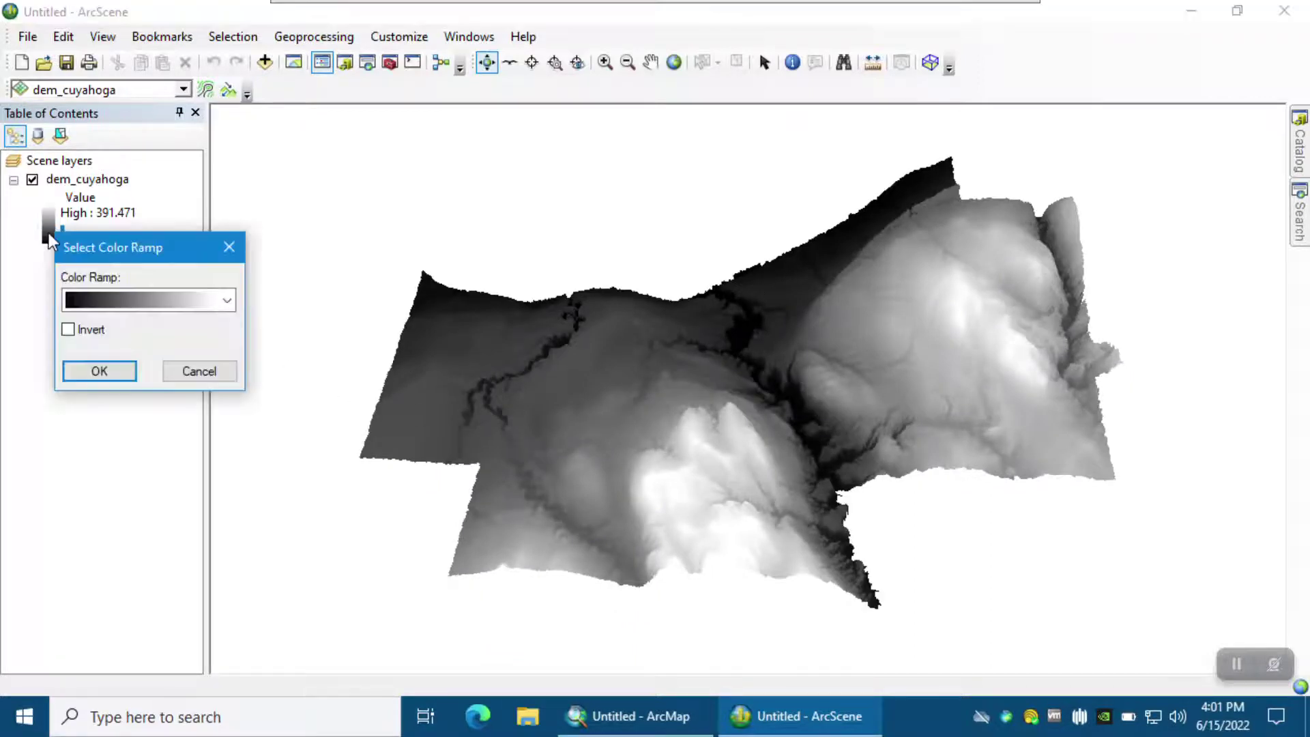
pyautogui.click(138, 303)
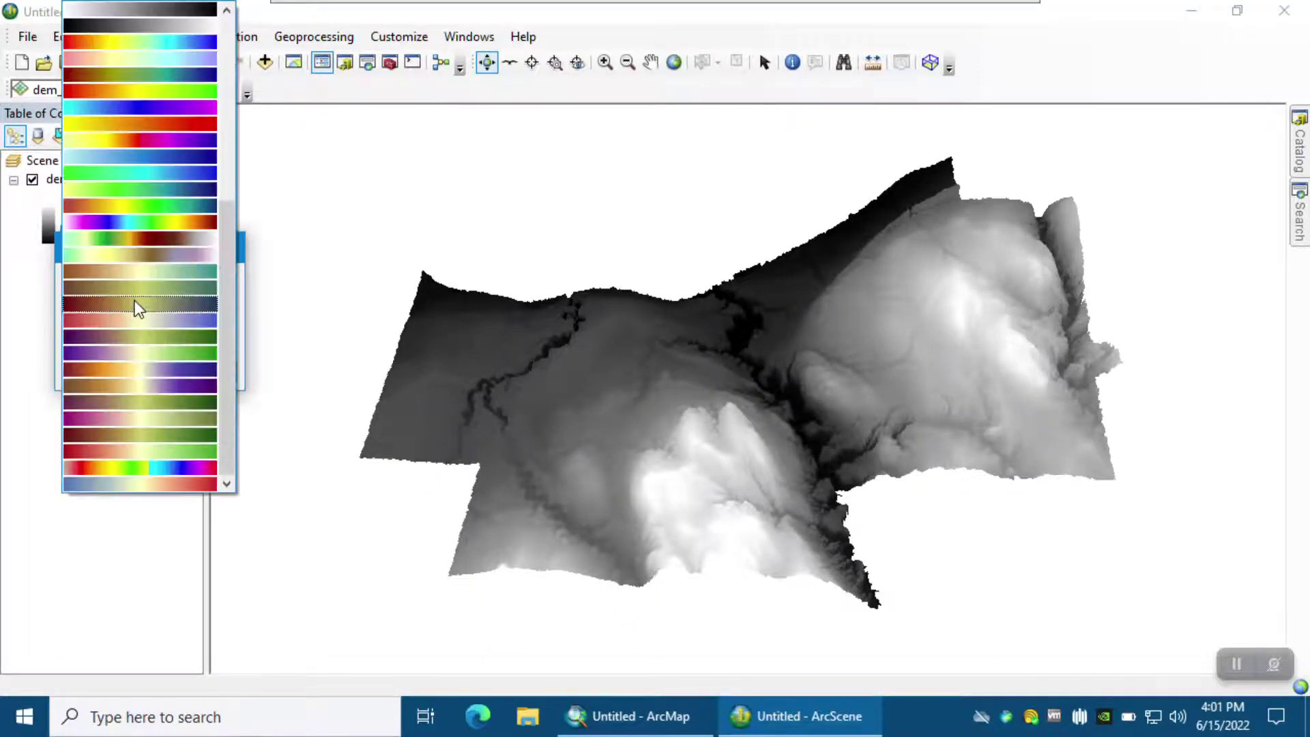
pyautogui.click(172, 45)
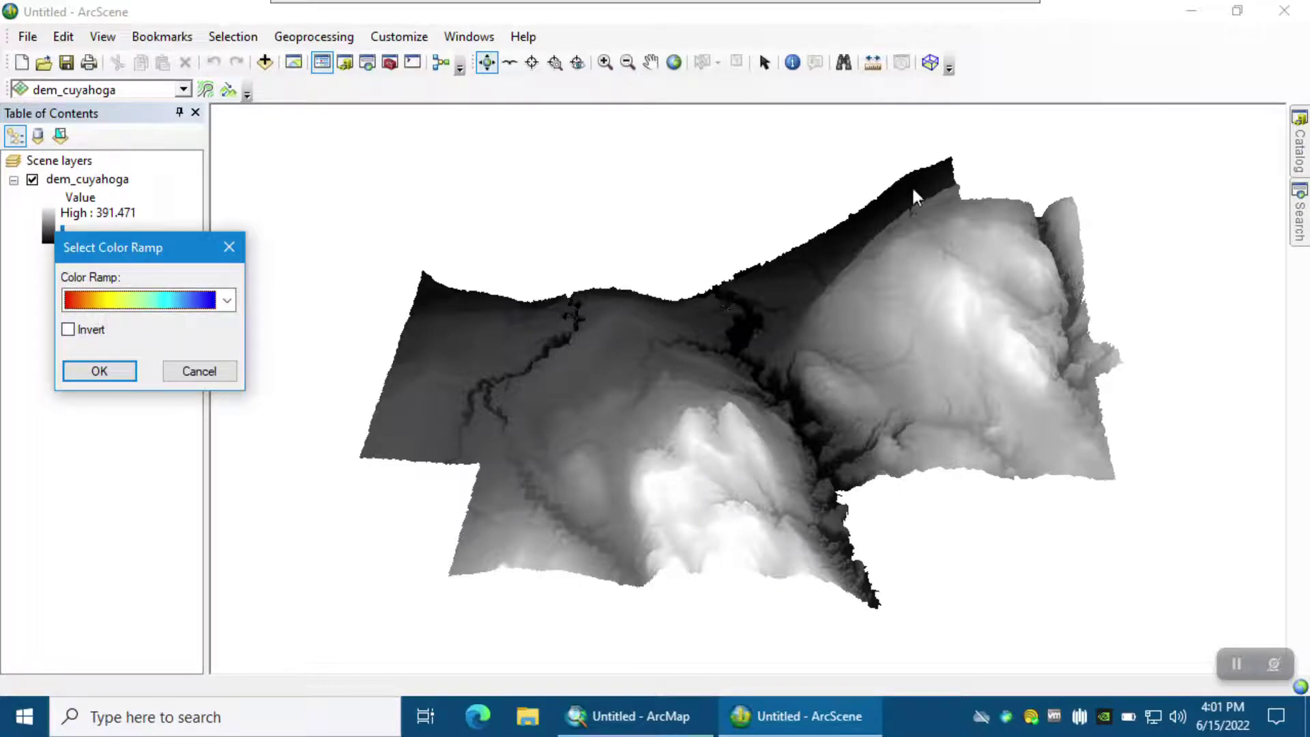
pyautogui.click(69, 329)
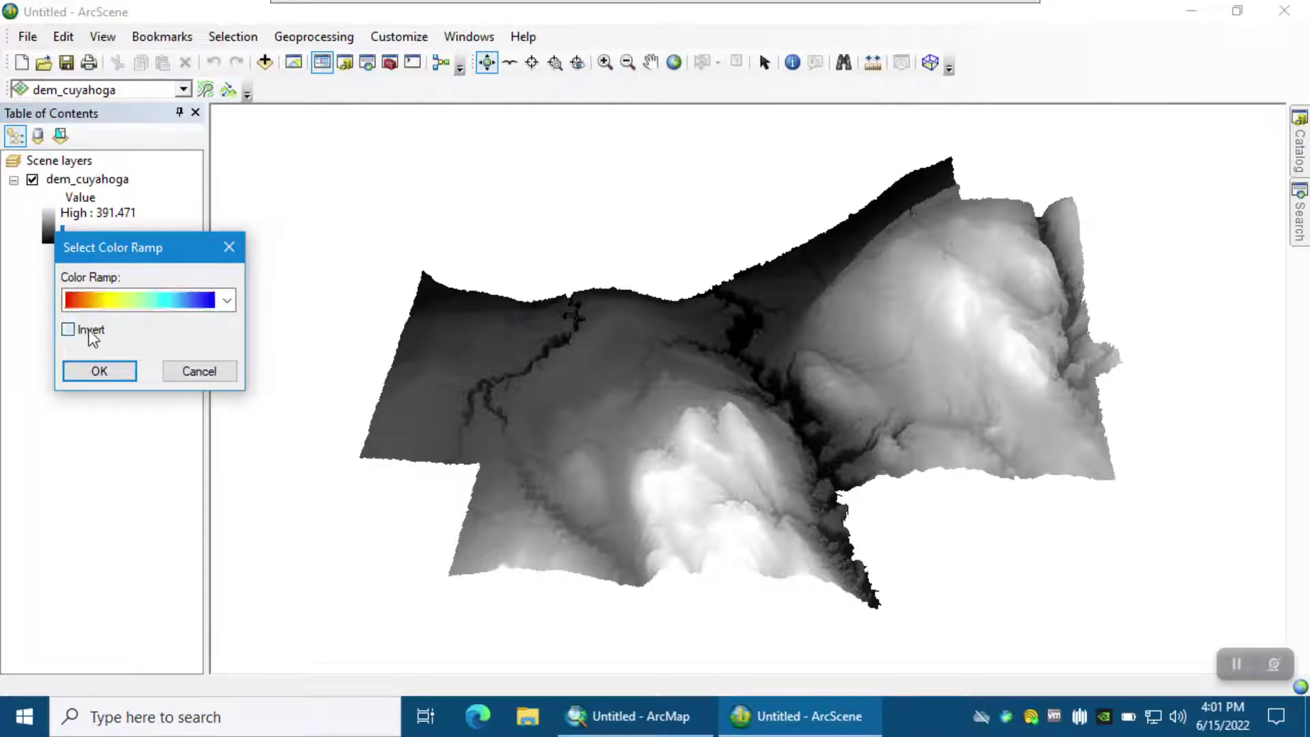
pyautogui.click(99, 372)
# - Examine the colored terrain up close and from different angles, especially along the central river valley
pyautogui.moveTo(652, 527); pyautogui.dragTo(778, 350)
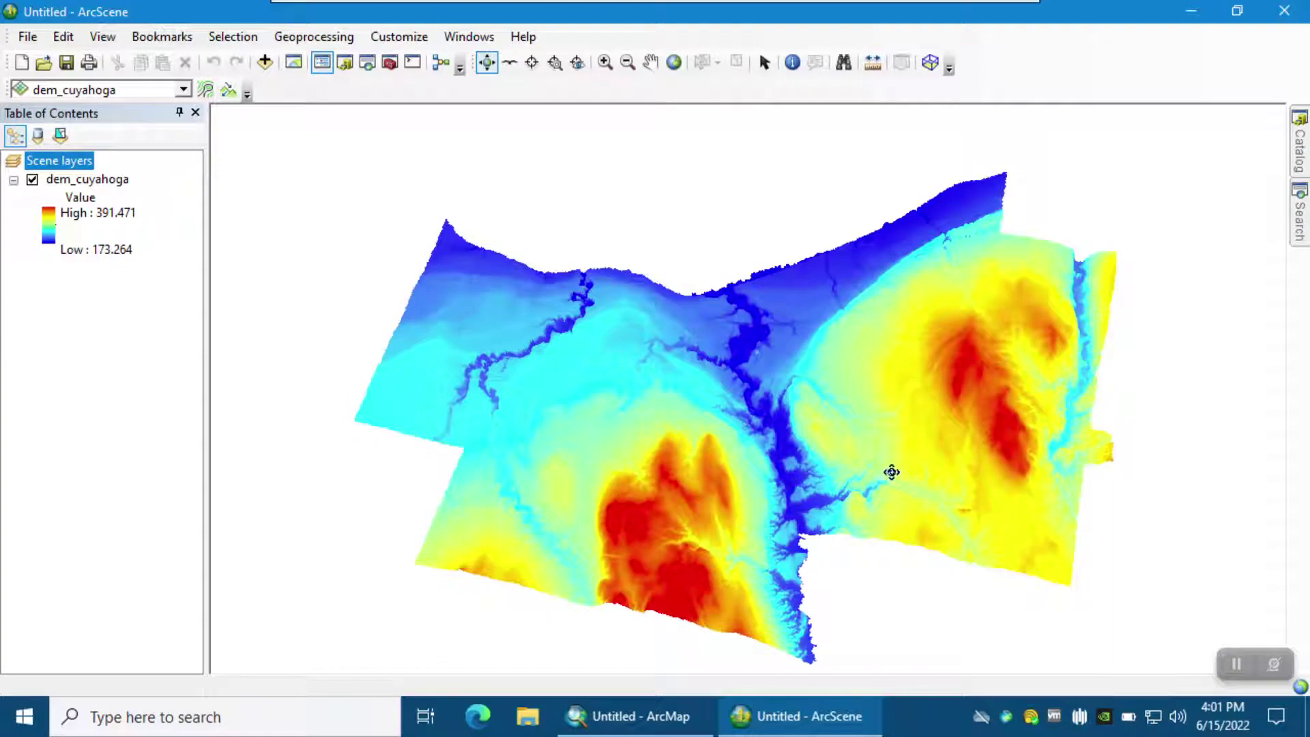
pyautogui.scroll(-3, 775, 408)
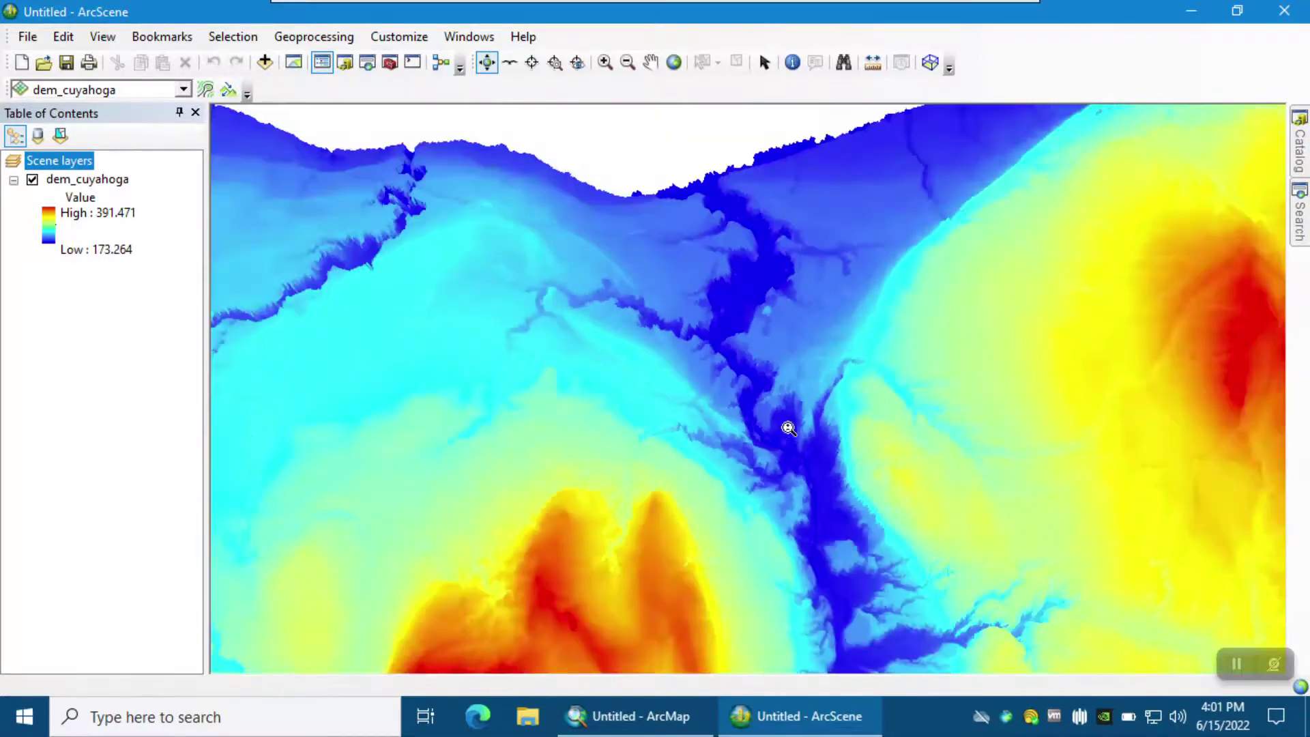
pyautogui.scroll(4, 789, 428)
pyautogui.moveTo(805, 436); pyautogui.dragTo(703, 354)
pyautogui.scroll(-6, 759, 351)
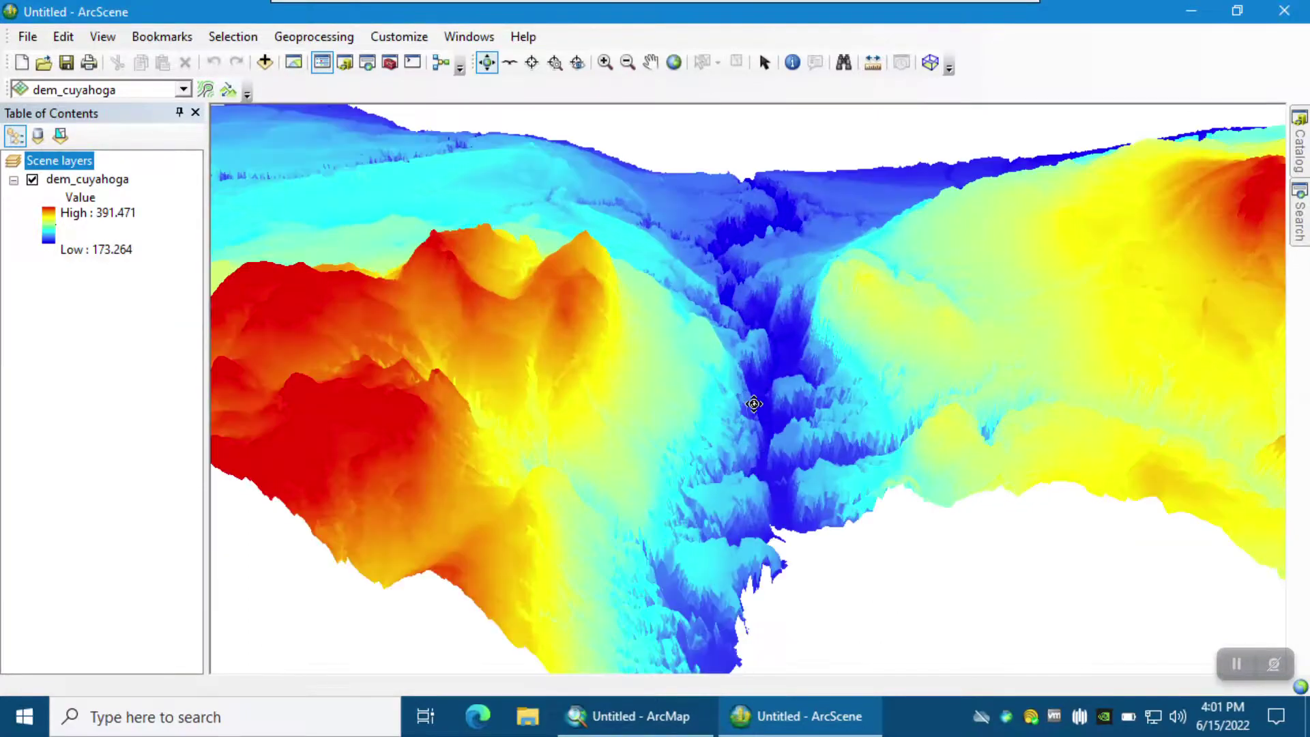
pyautogui.scroll(5, 759, 350)
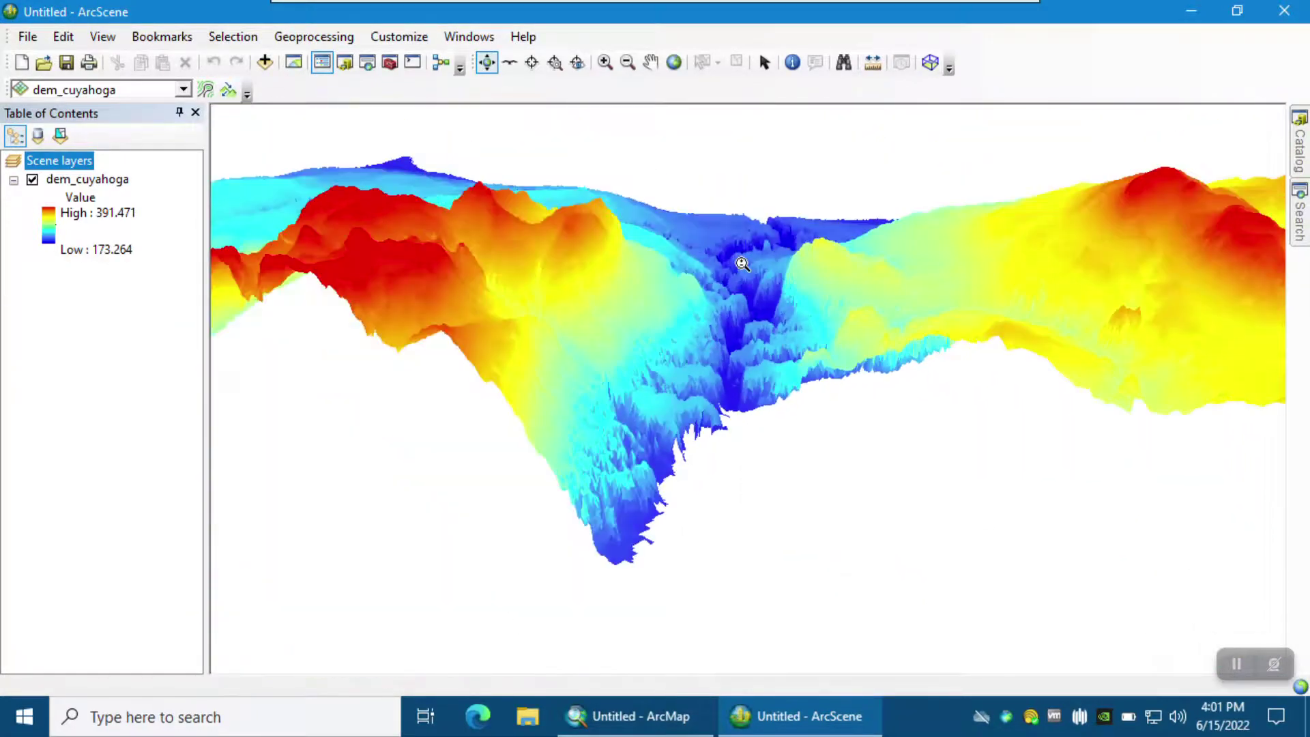
pyautogui.moveTo(726, 314); pyautogui.dragTo(744, 406)
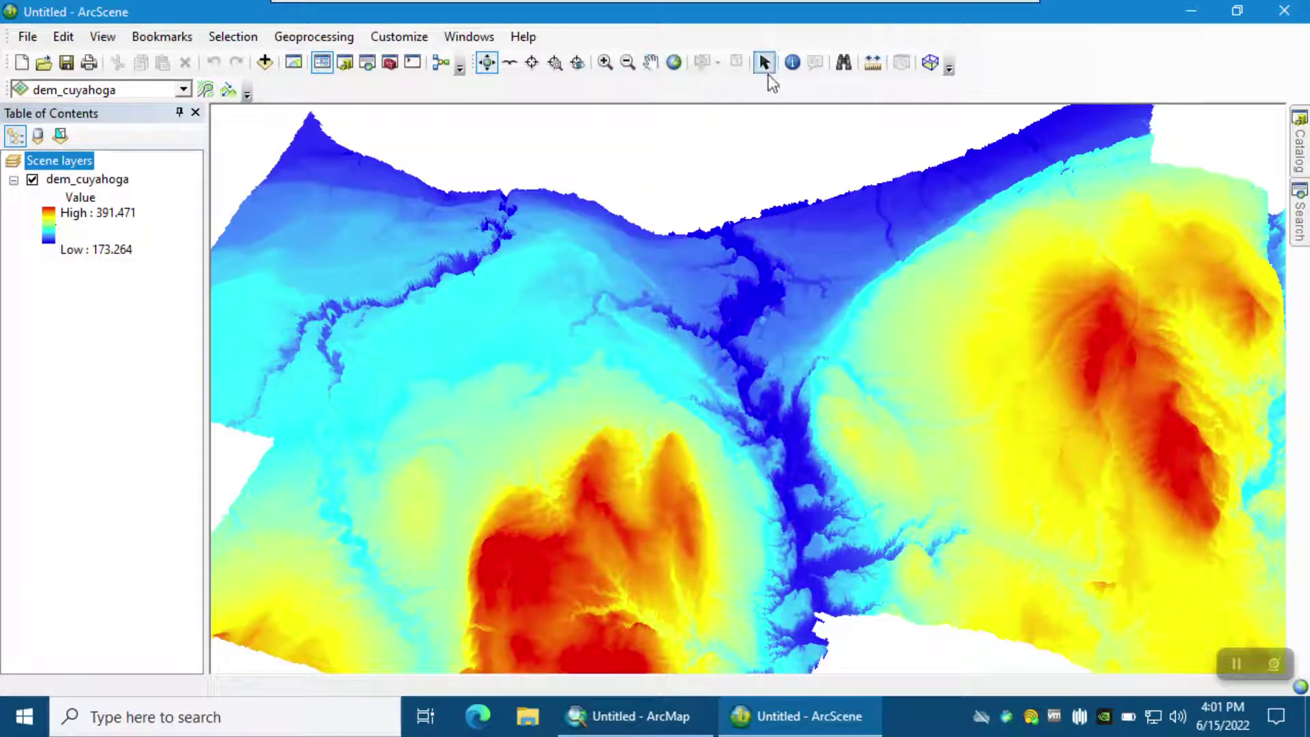
# - Identify the DEM pixel values at several points in the river valley and on the red high ground
pyautogui.click(791, 65)
pyautogui.click(735, 328)
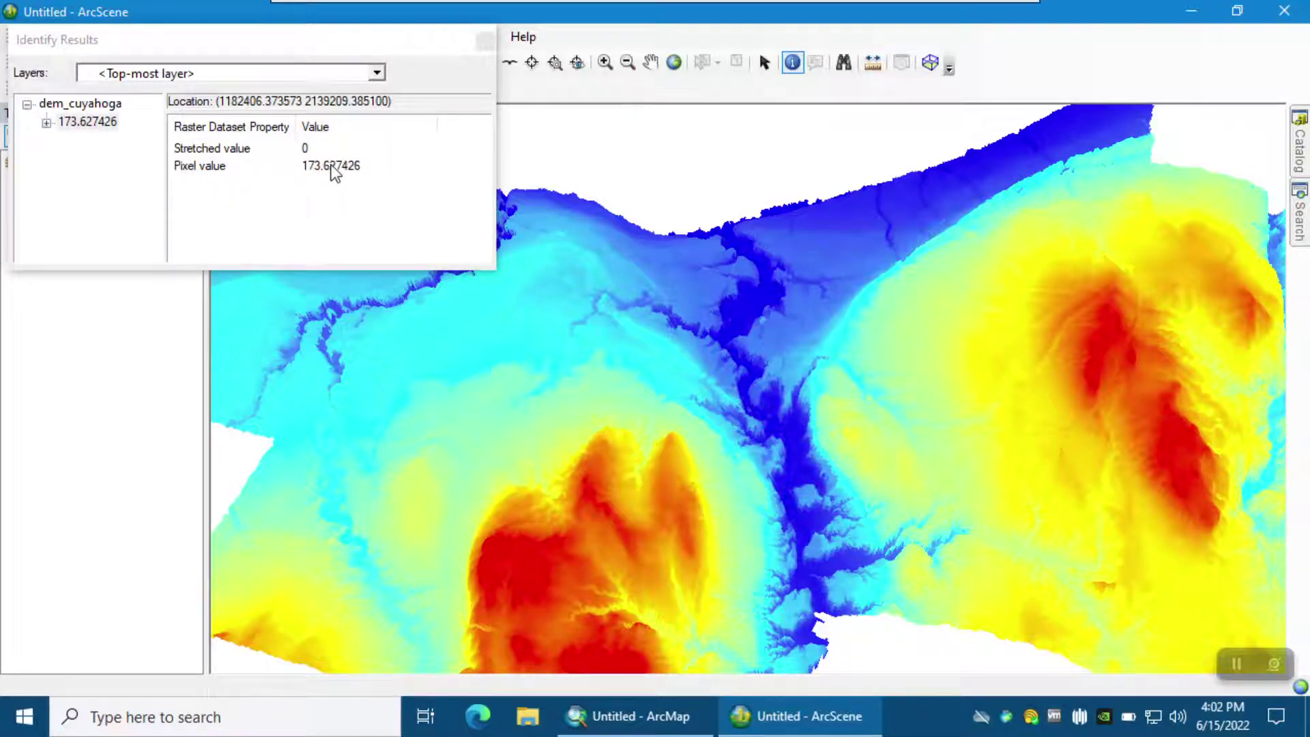
pyautogui.click(754, 376)
pyautogui.click(757, 379)
pyautogui.scroll(2, 764, 385)
pyautogui.scroll(3, 784, 430)
pyautogui.click(724, 397)
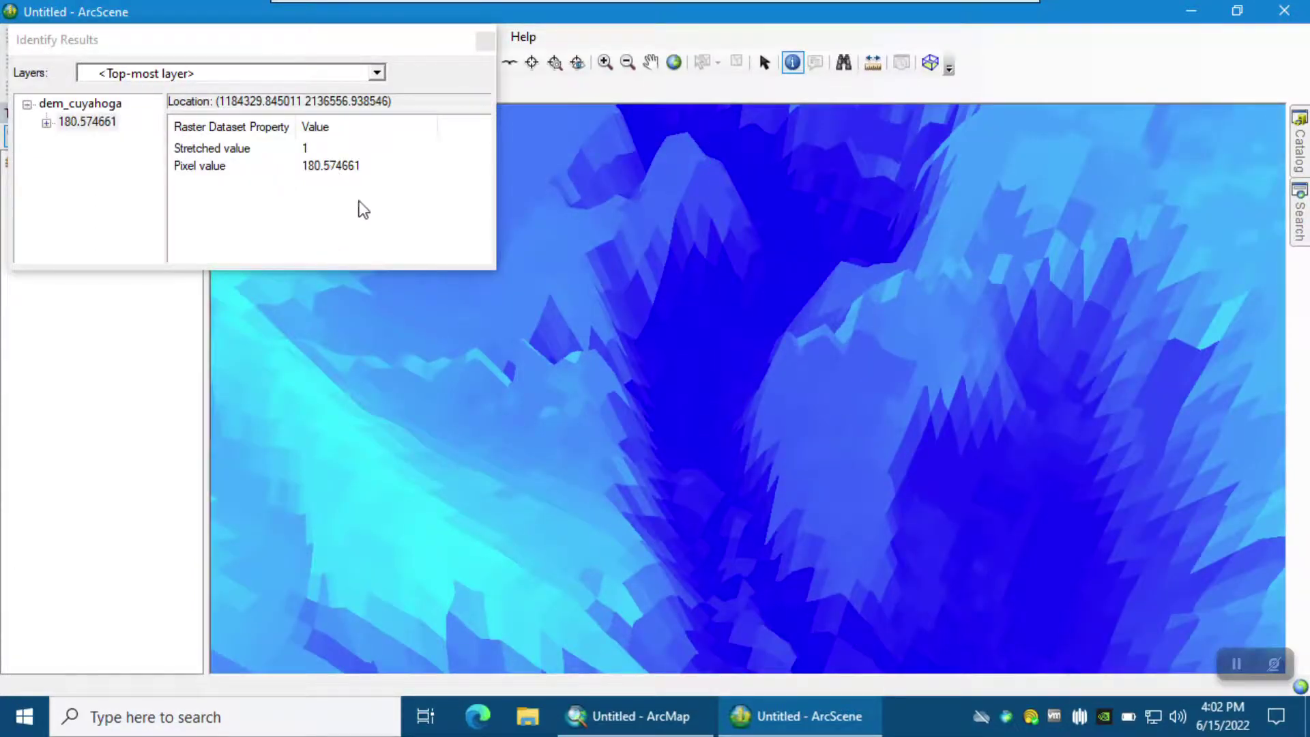
pyautogui.scroll(-5, 790, 366)
pyautogui.click(876, 388)
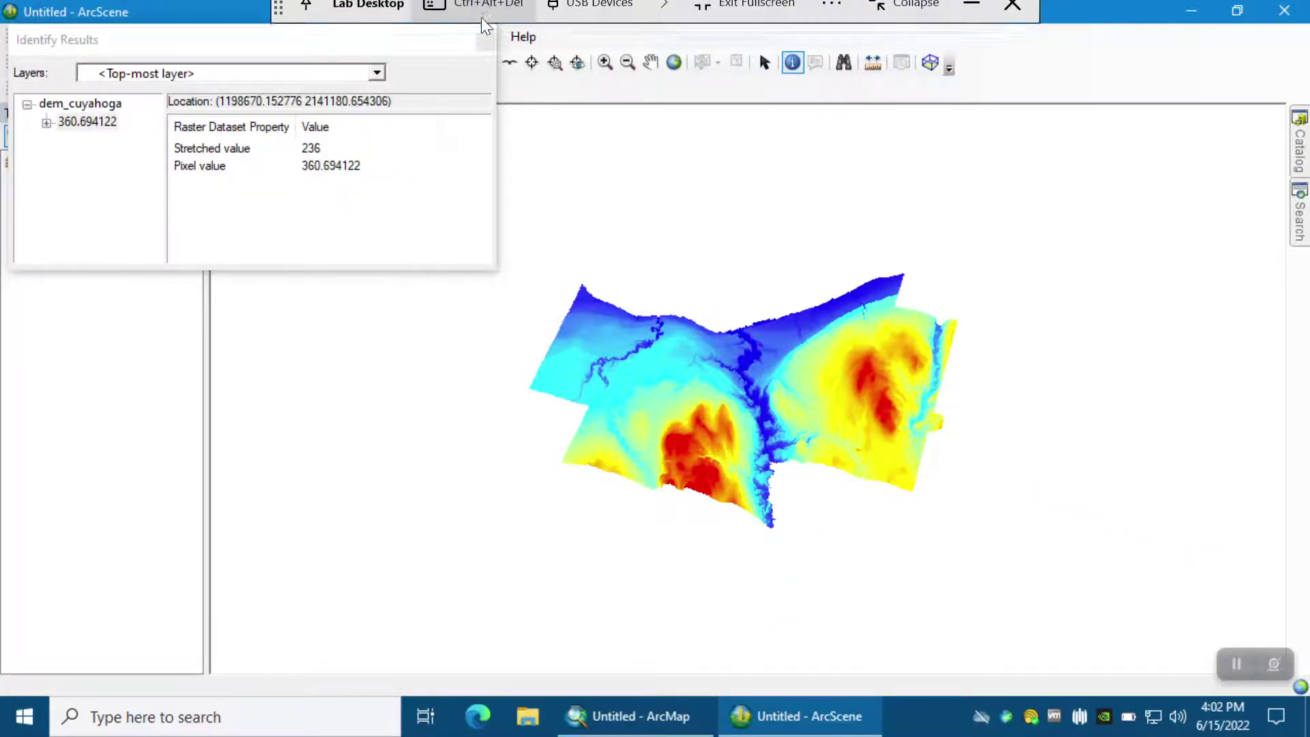
pyautogui.click(485, 40)
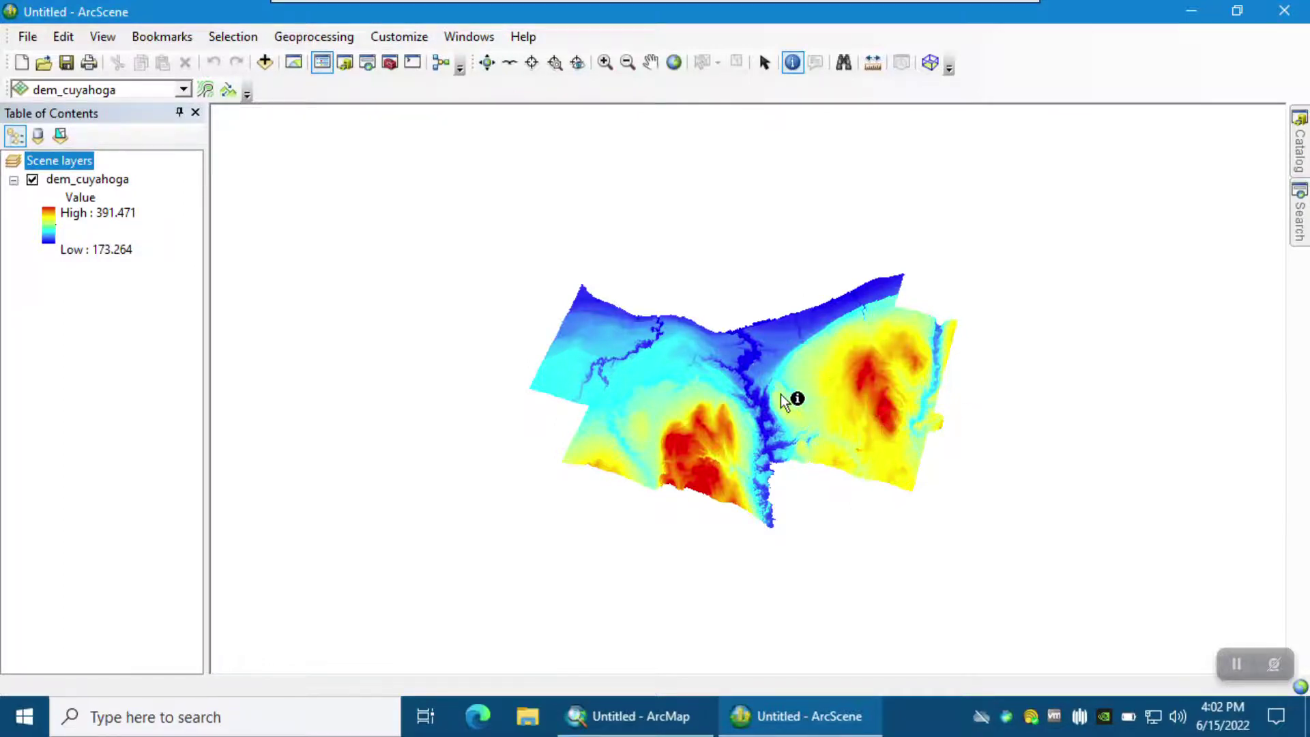
pyautogui.scroll(3, 695, 489)
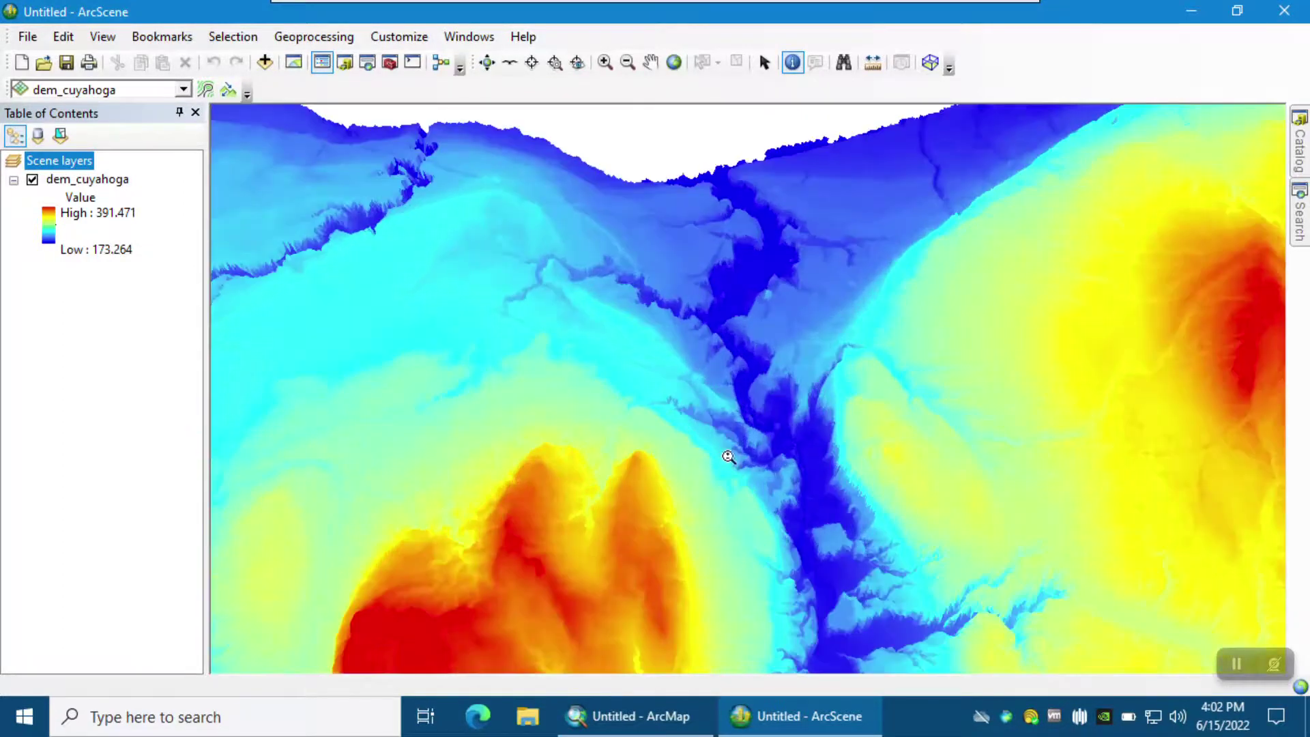
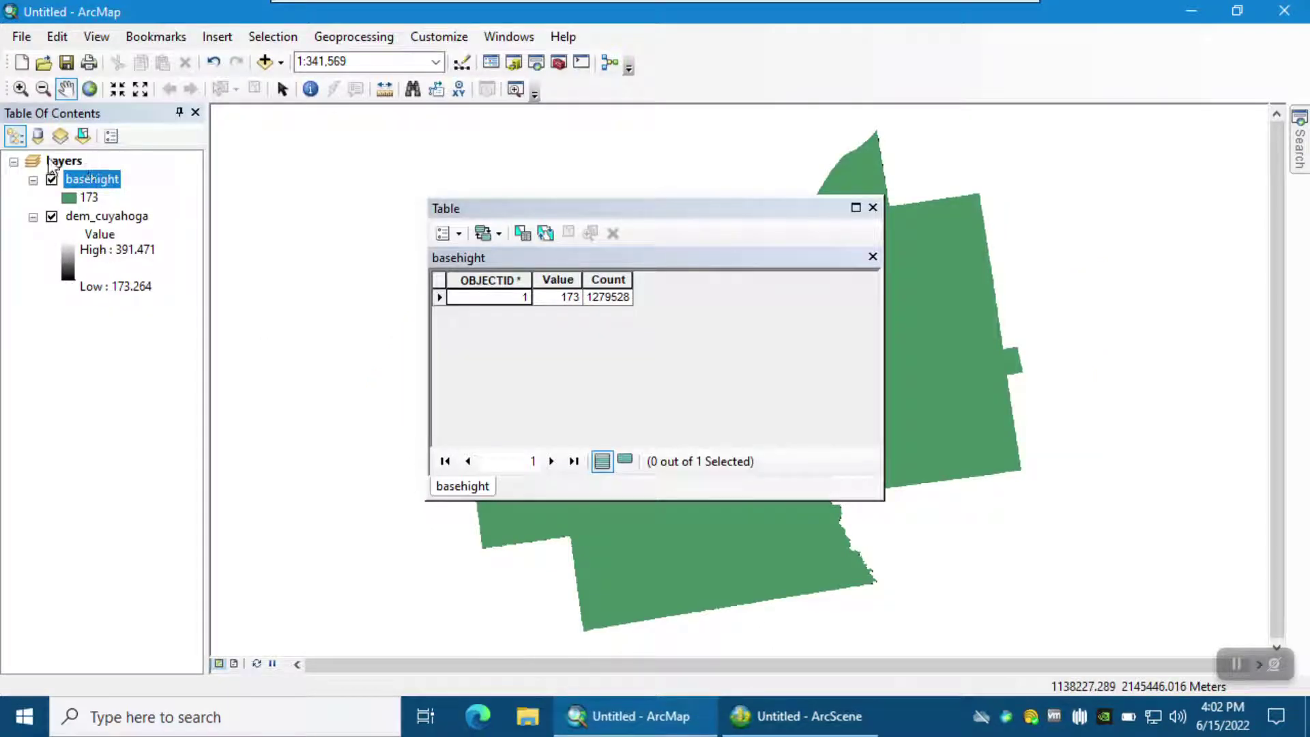
# - In ArcMap, list layers by source, export the basehight raster to H:\GIS\Animation as basehight1.tif in TIFF format, and add it to the map
pyautogui.click(38, 136)
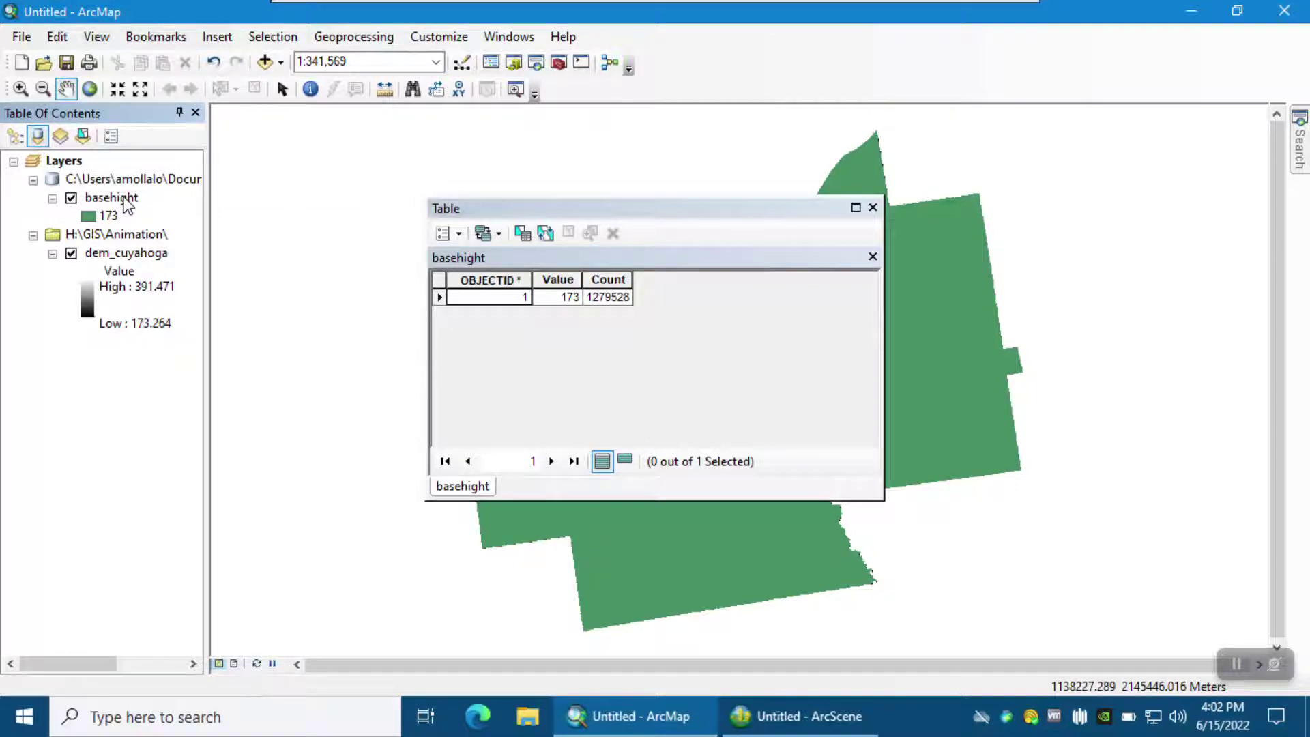
pyautogui.rightClick(125, 198)
pyautogui.moveTo(204, 398)
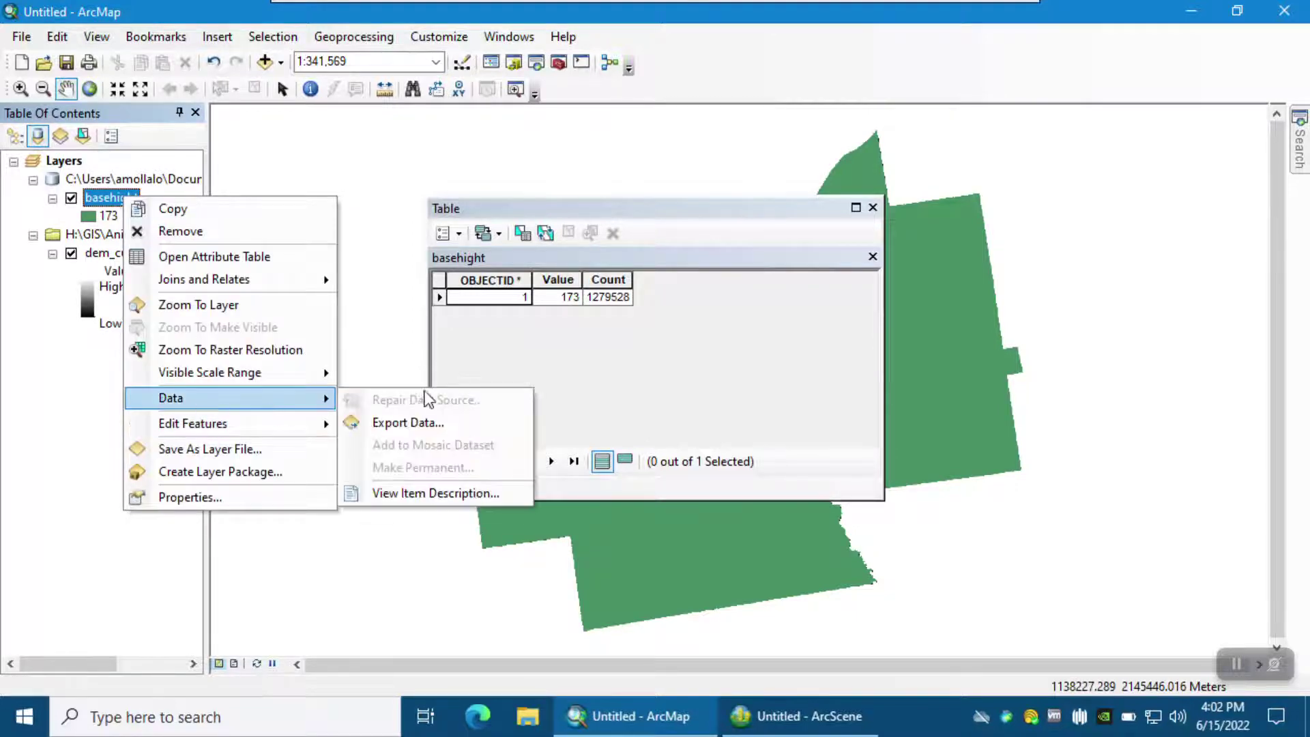
pyautogui.click(423, 423)
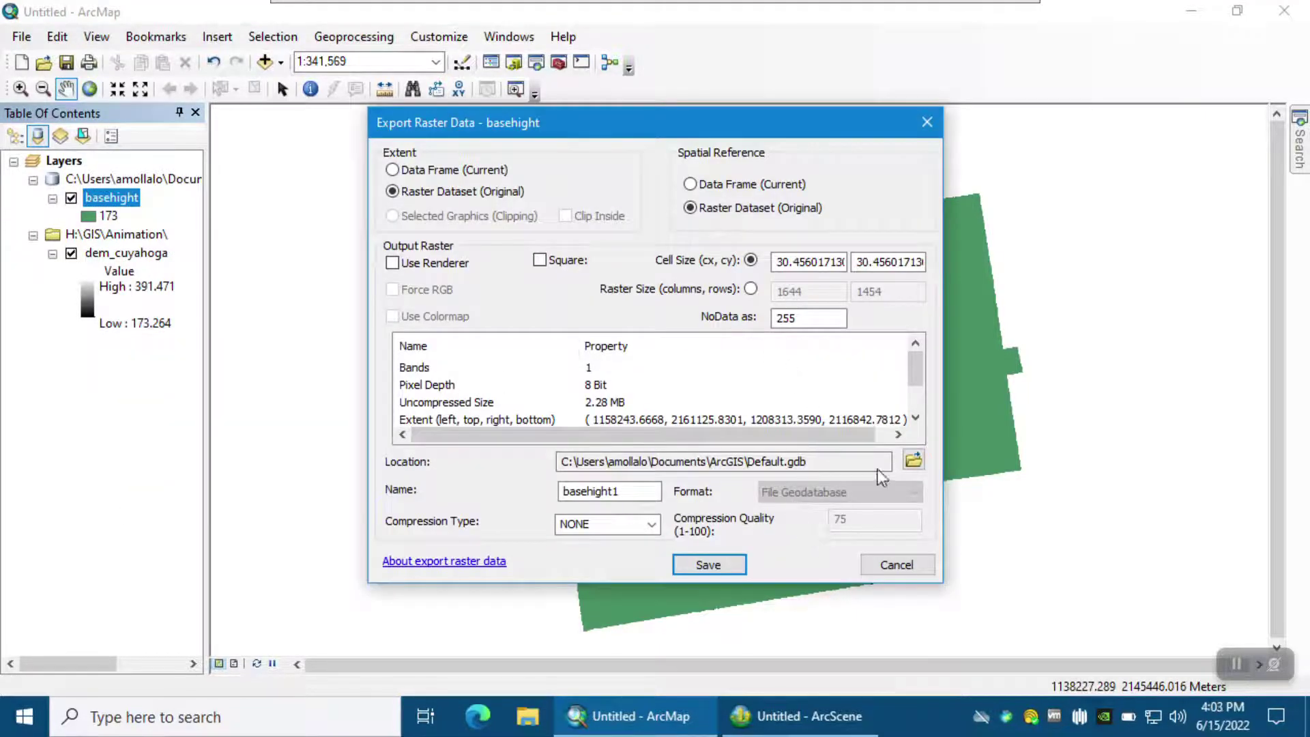
pyautogui.click(912, 459)
pyautogui.click(451, 253)
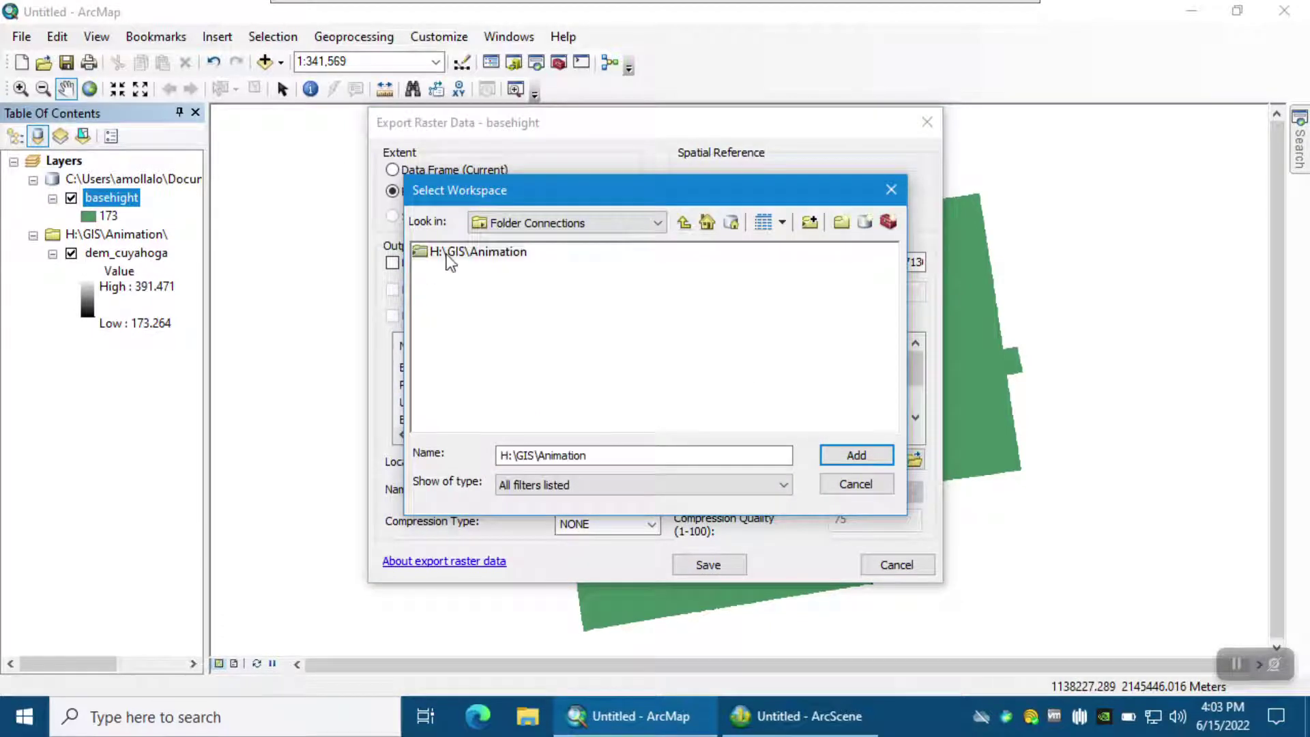
pyautogui.click(857, 456)
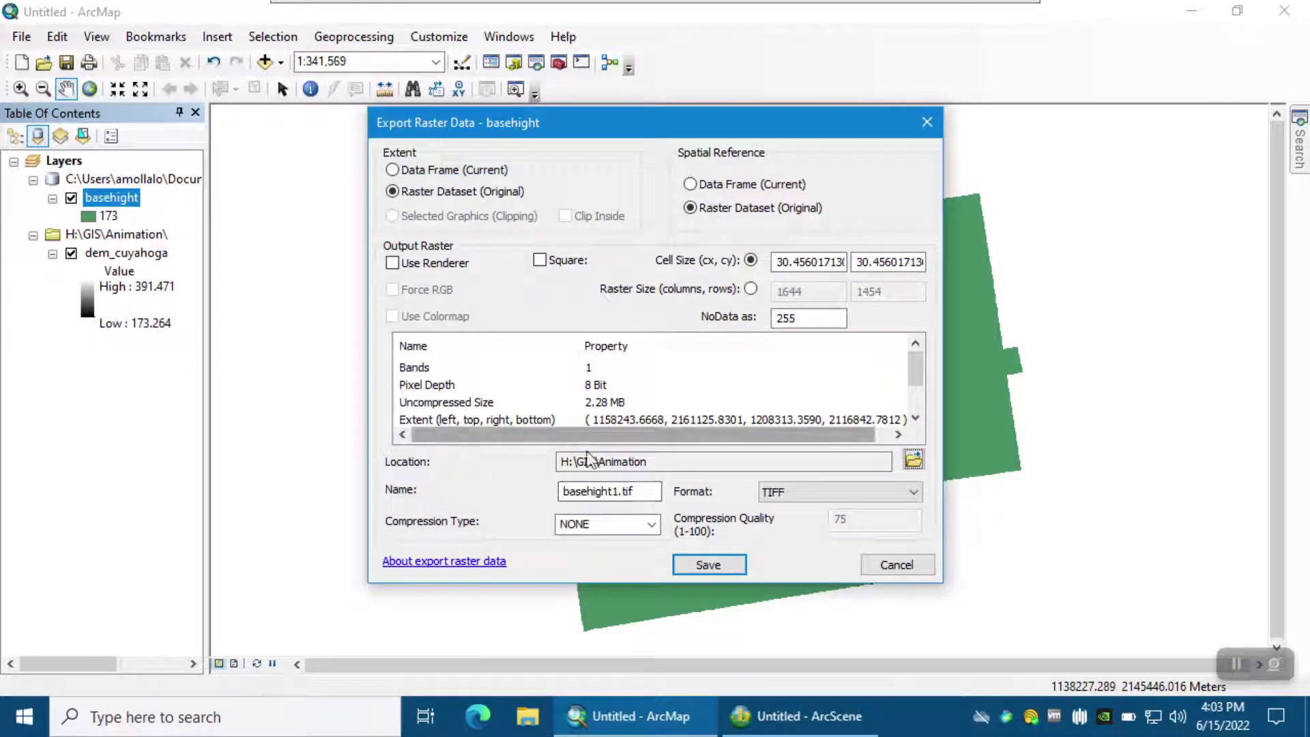
pyautogui.click(709, 563)
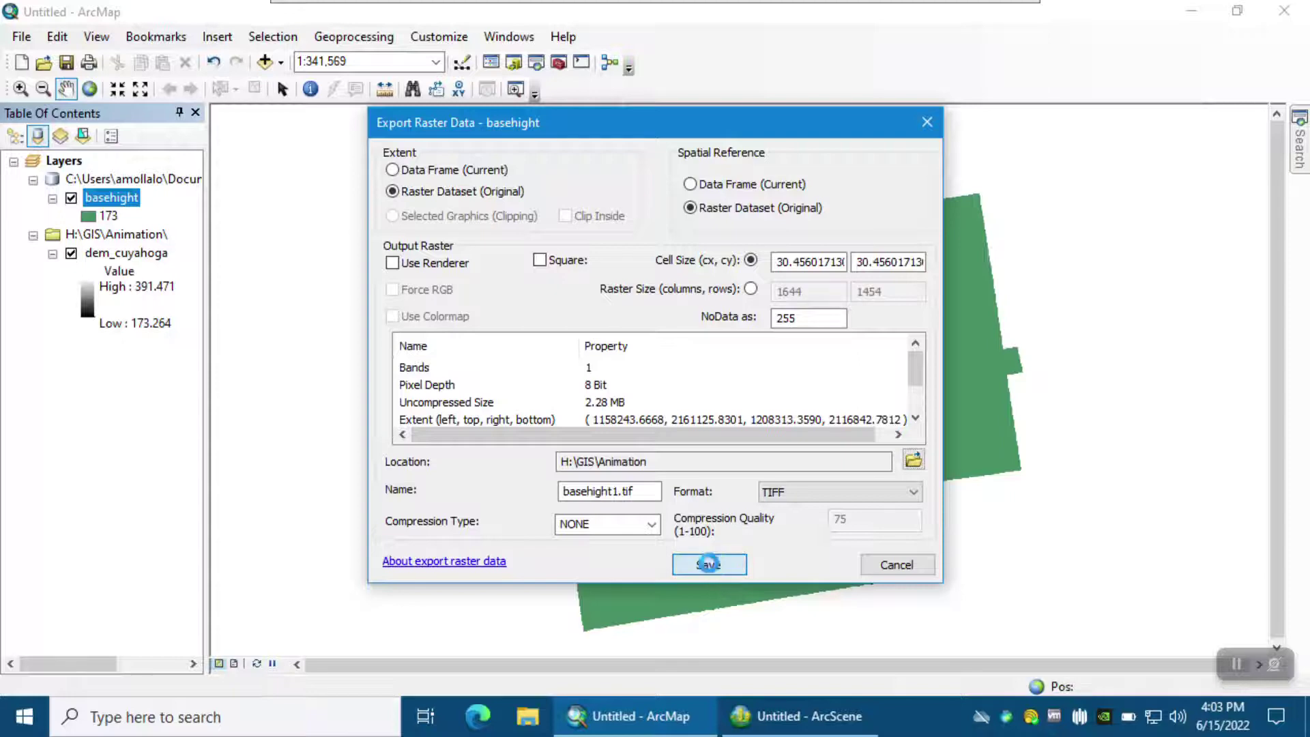
pyautogui.click(713, 434)
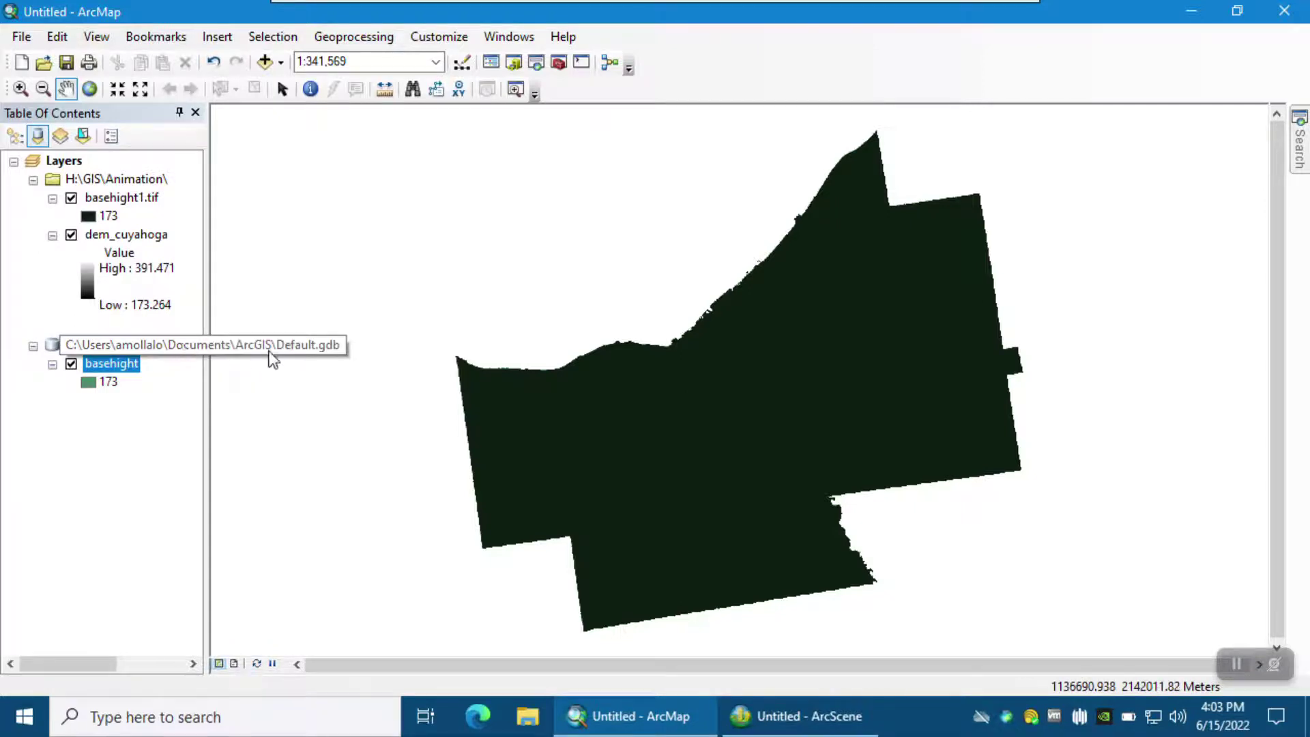
# - Switch to ArcScene, add basehight1.tif from H:\GIS\Animation to the scene, and dismiss the pixel identification results
pyautogui.click(798, 716)
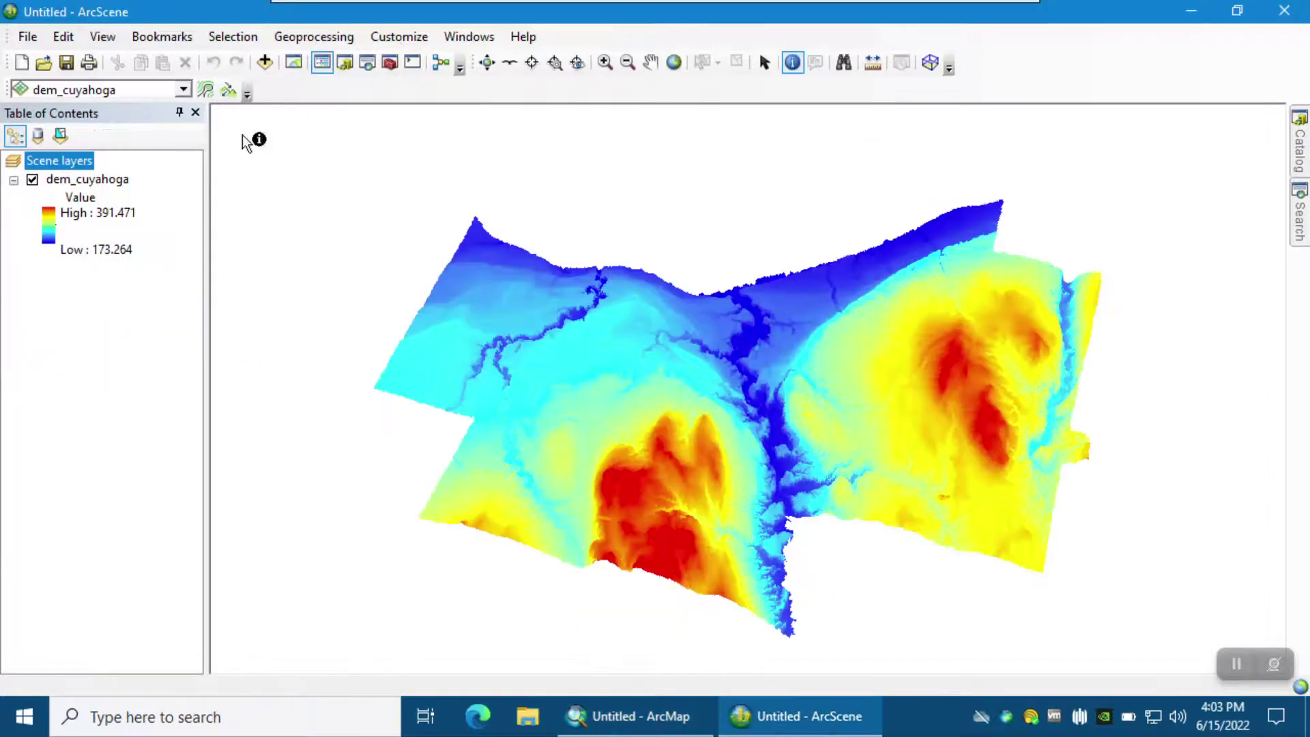
pyautogui.click(265, 62)
pyautogui.click(466, 254)
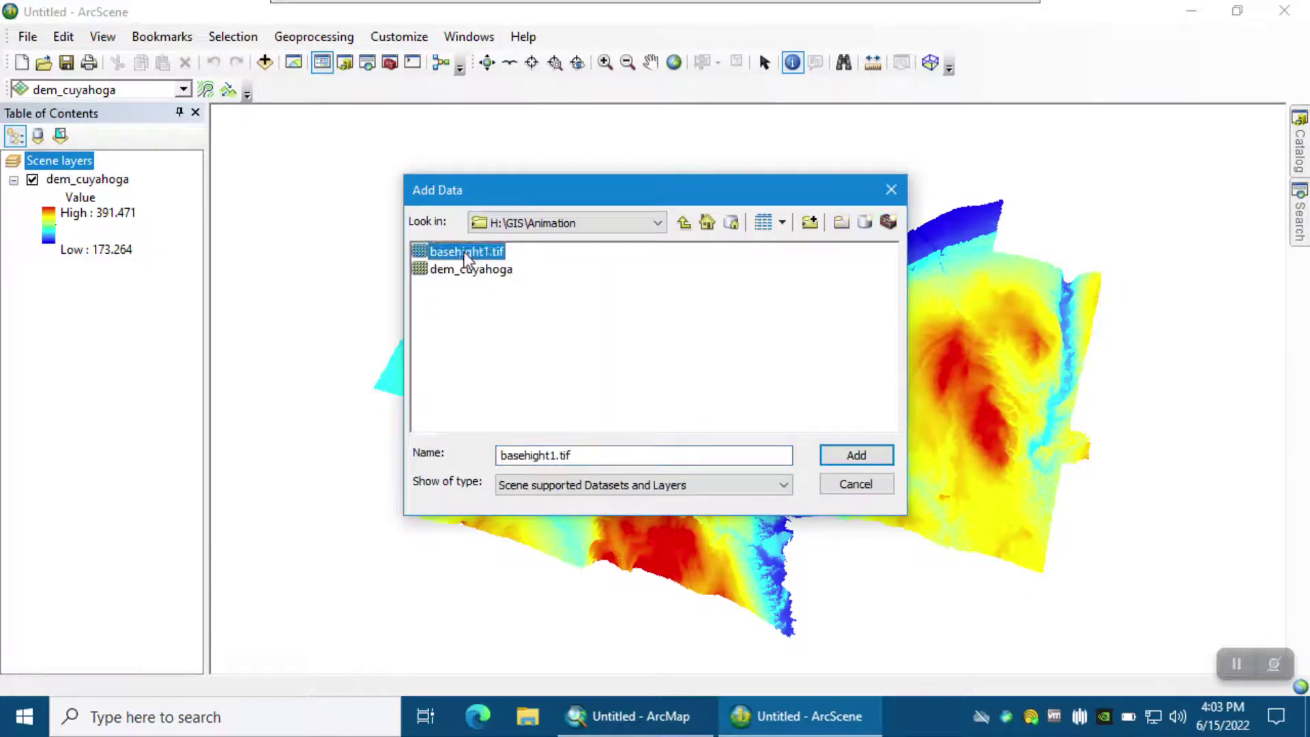
pyautogui.click(856, 456)
pyautogui.click(591, 367)
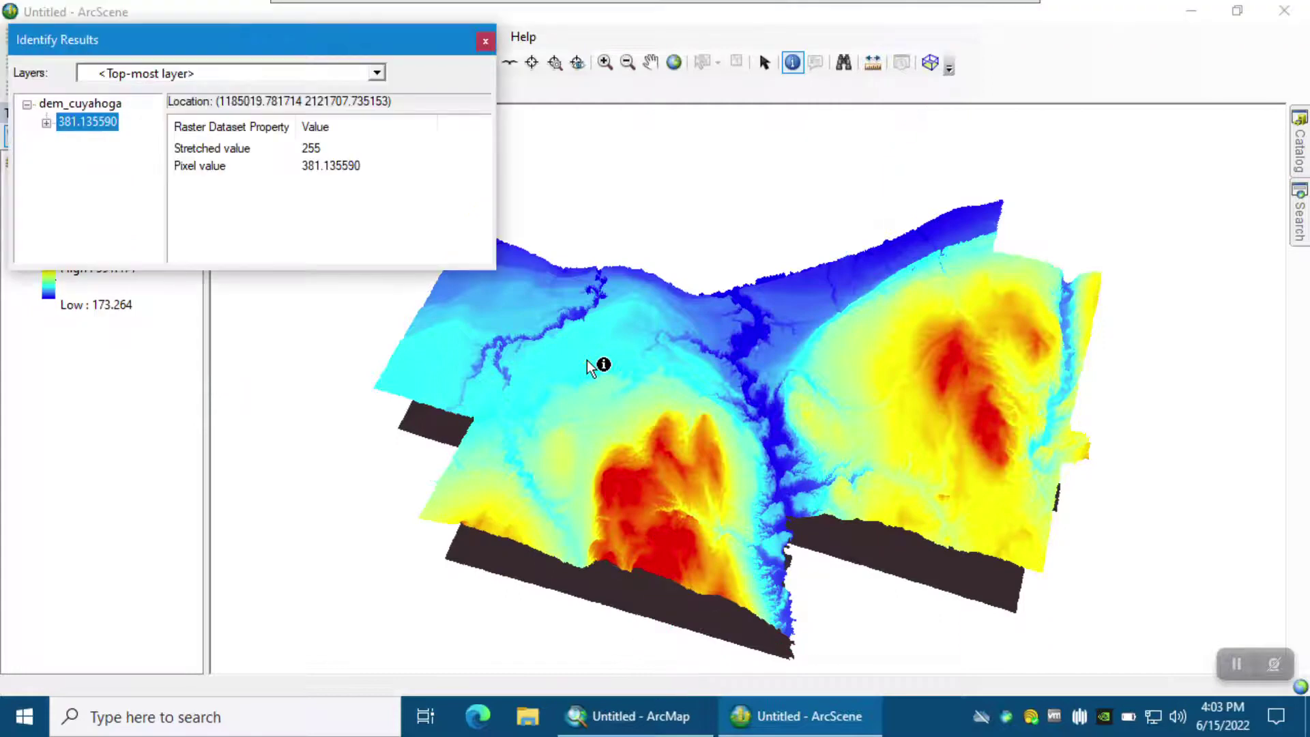
pyautogui.click(485, 41)
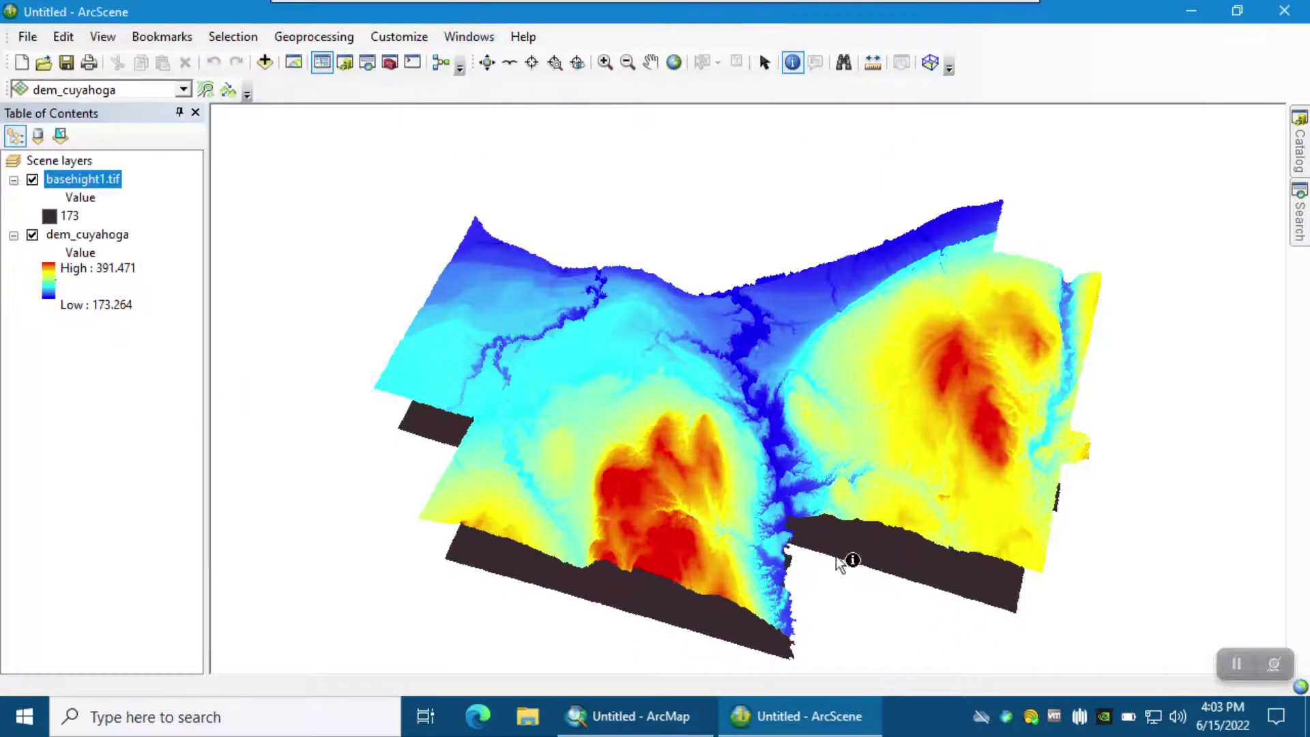
# - Set the basehight1.tif layer's base heights to float on the custom surface H:\GIS\Animation\basehight1.tif
pyautogui.rightClick(97, 182)
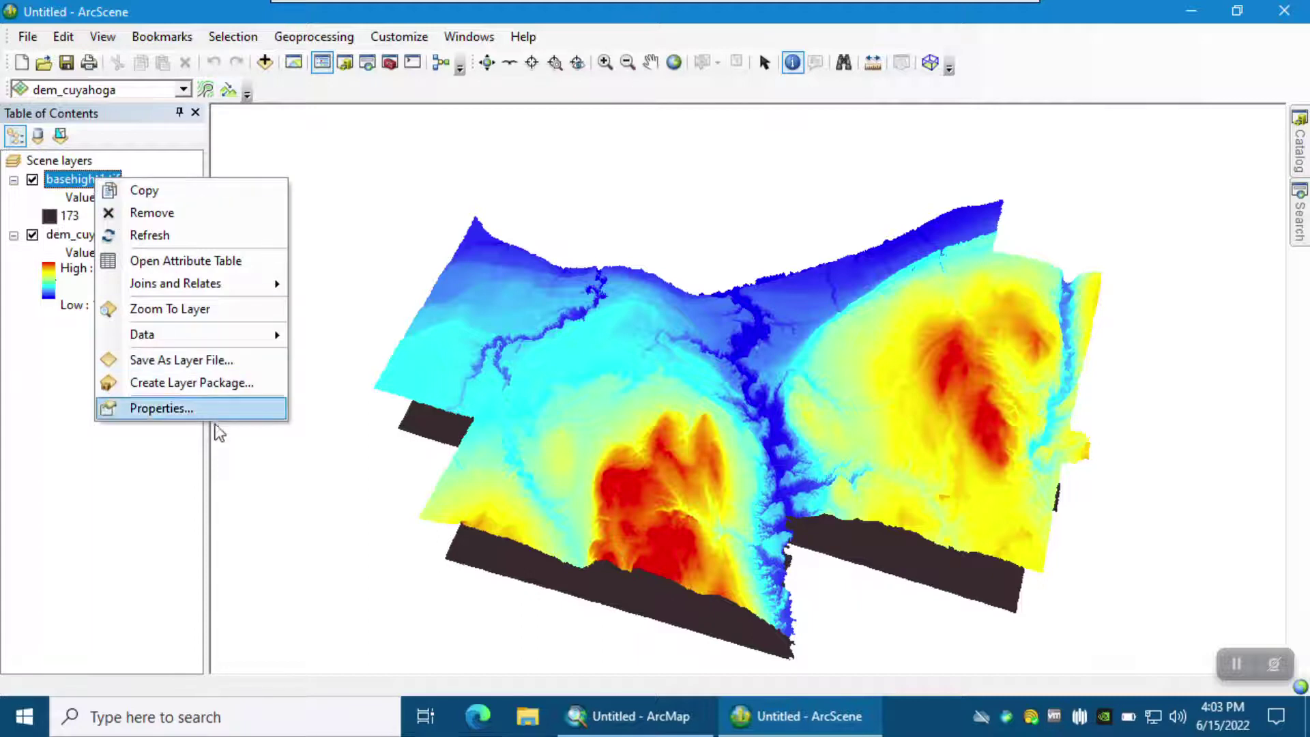
pyautogui.click(193, 412)
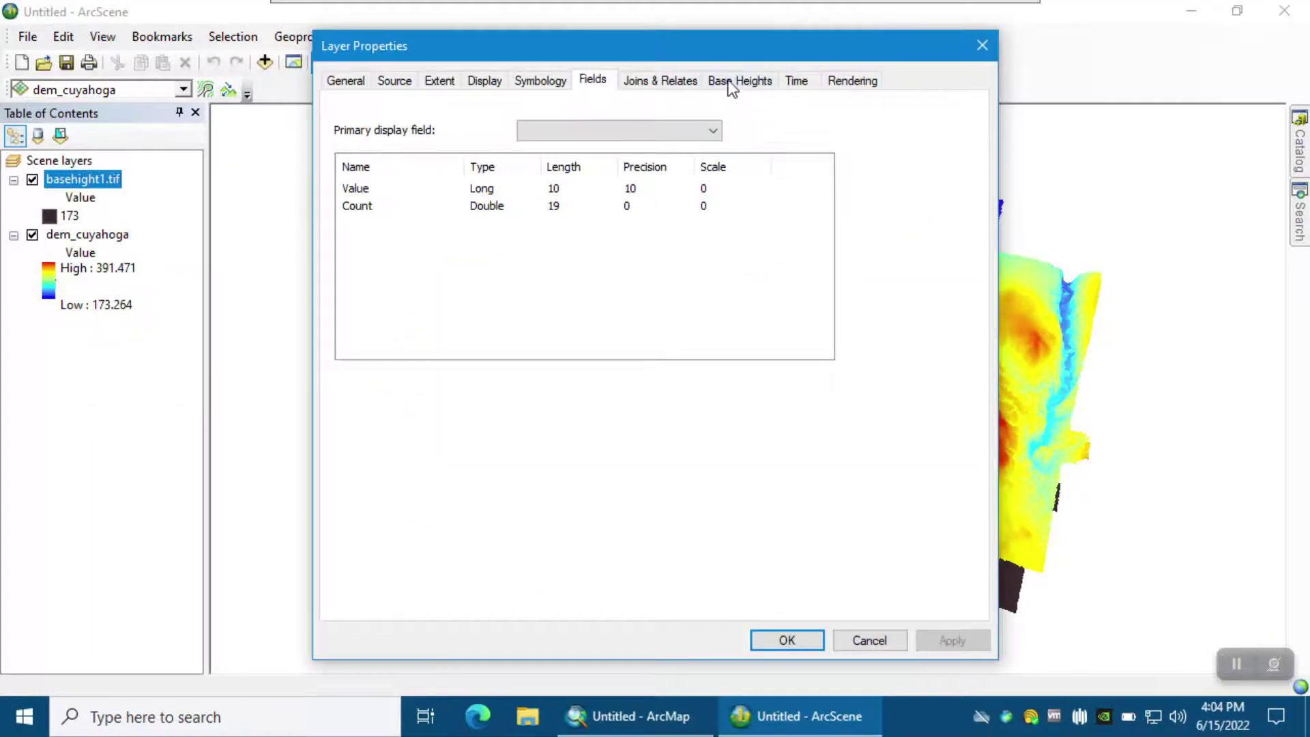
pyautogui.click(737, 87)
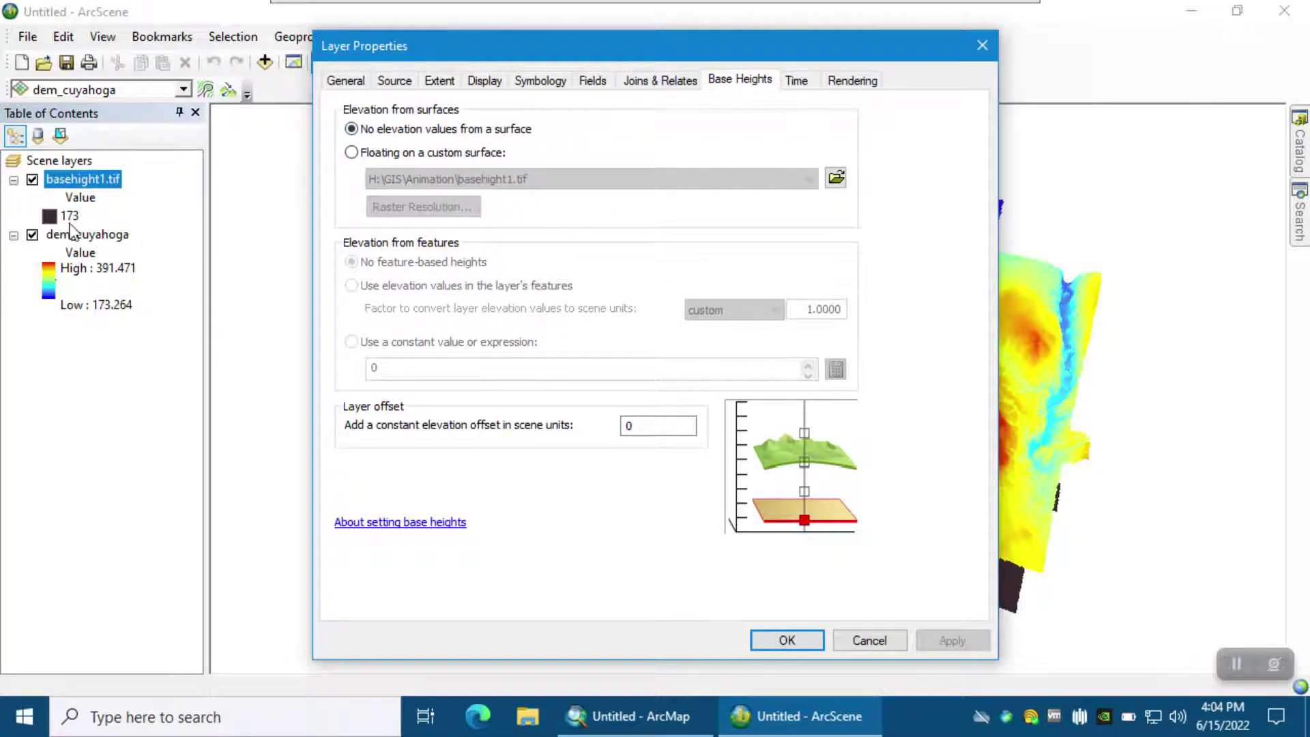
pyautogui.click(380, 155)
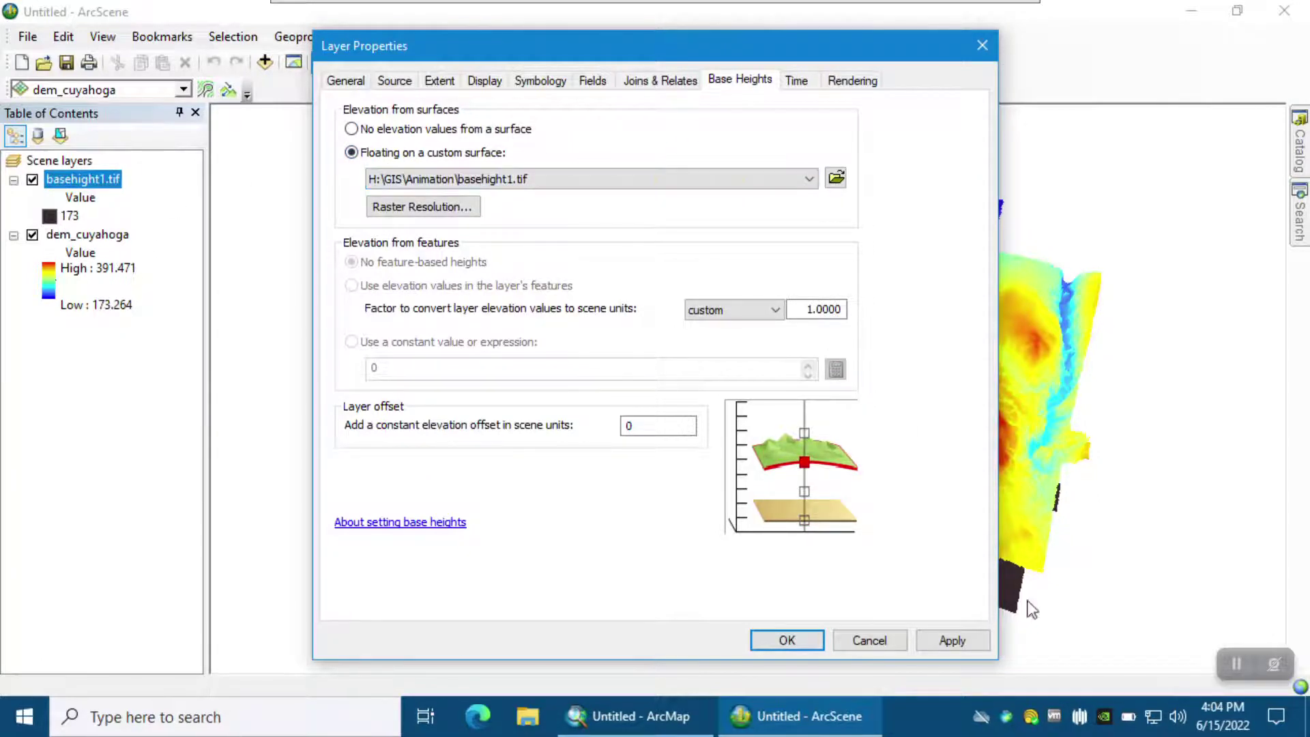
pyautogui.click(969, 647)
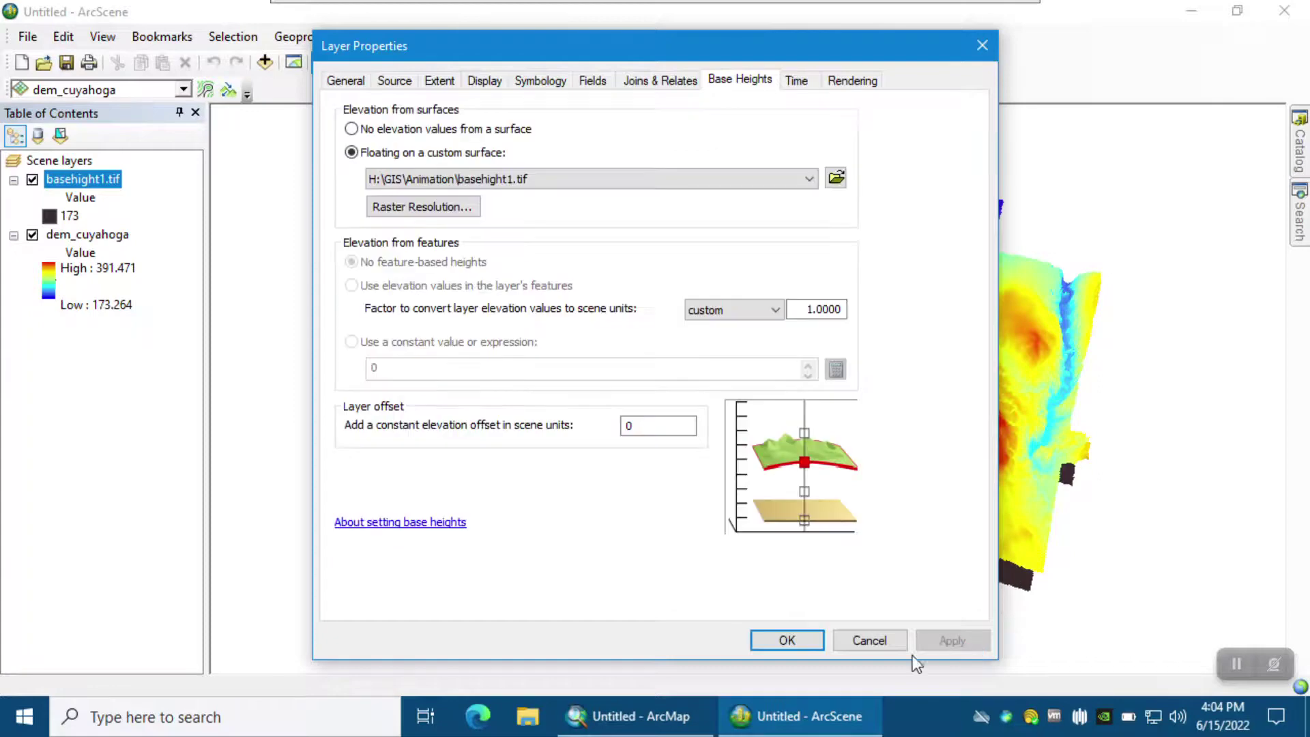
pyautogui.click(790, 642)
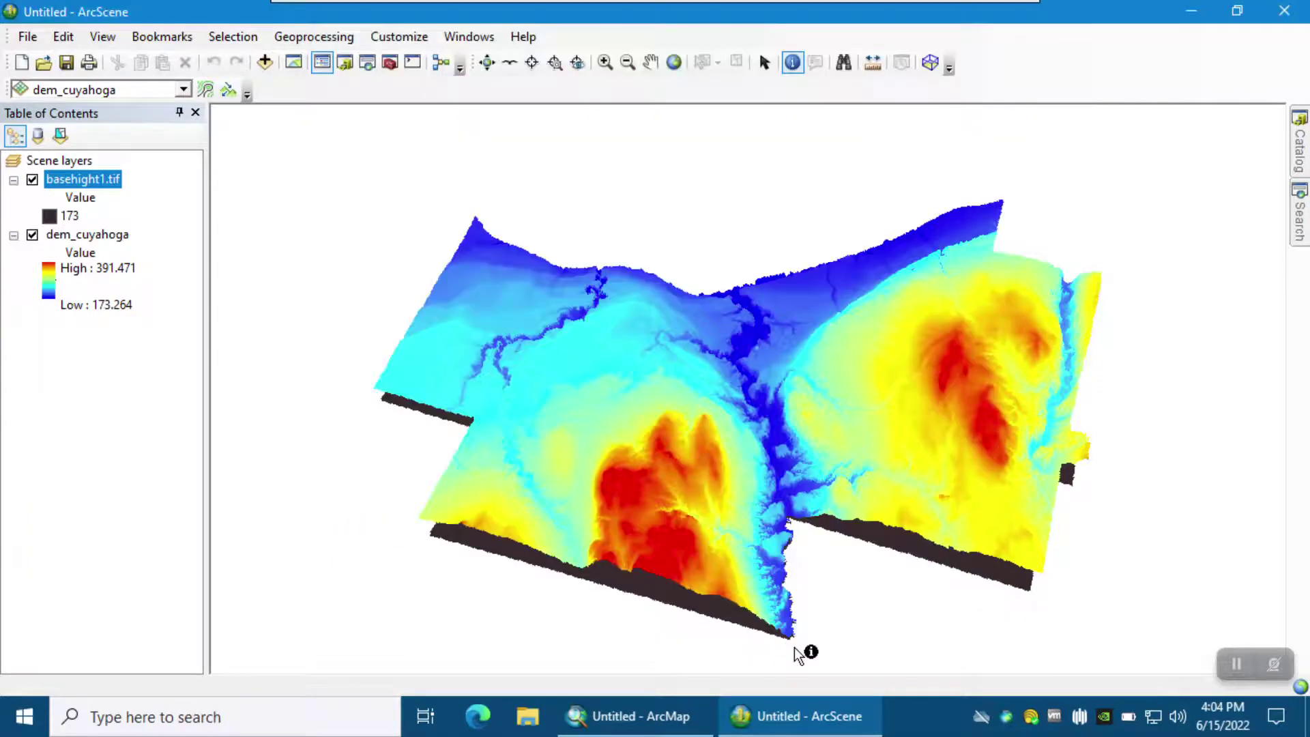
# - Change the symbol of the 173 class in basehight1.tif to the light blue Water Body style
pyautogui.click(487, 62)
pyautogui.moveTo(728, 527); pyautogui.dragTo(737, 348)
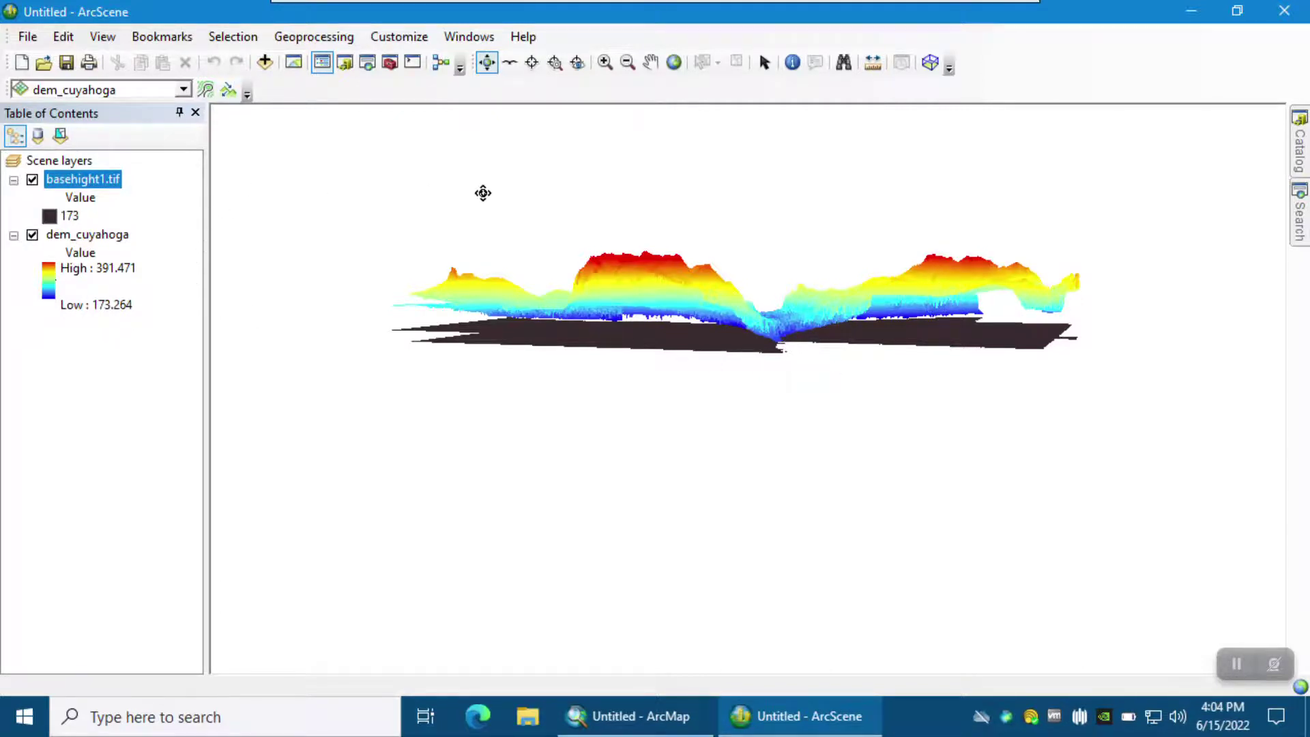
pyautogui.click(53, 219)
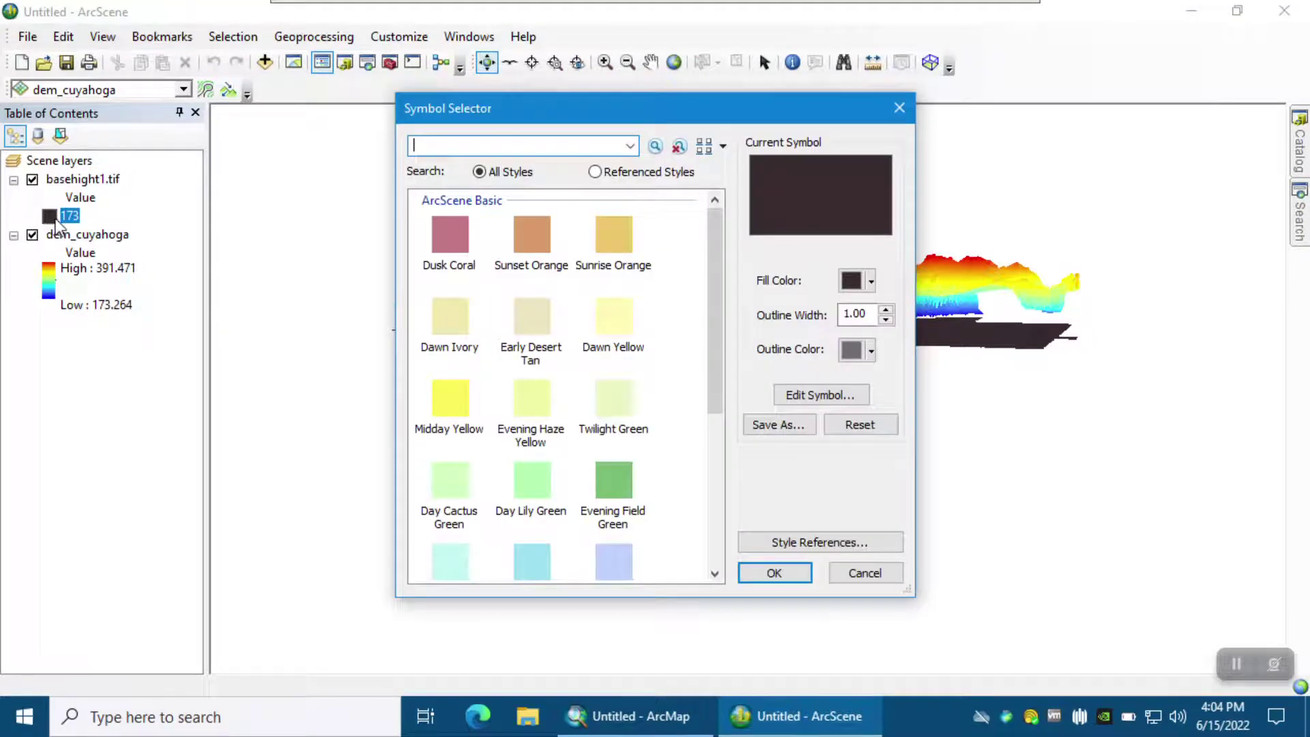
pyautogui.scroll(-2, 600, 482)
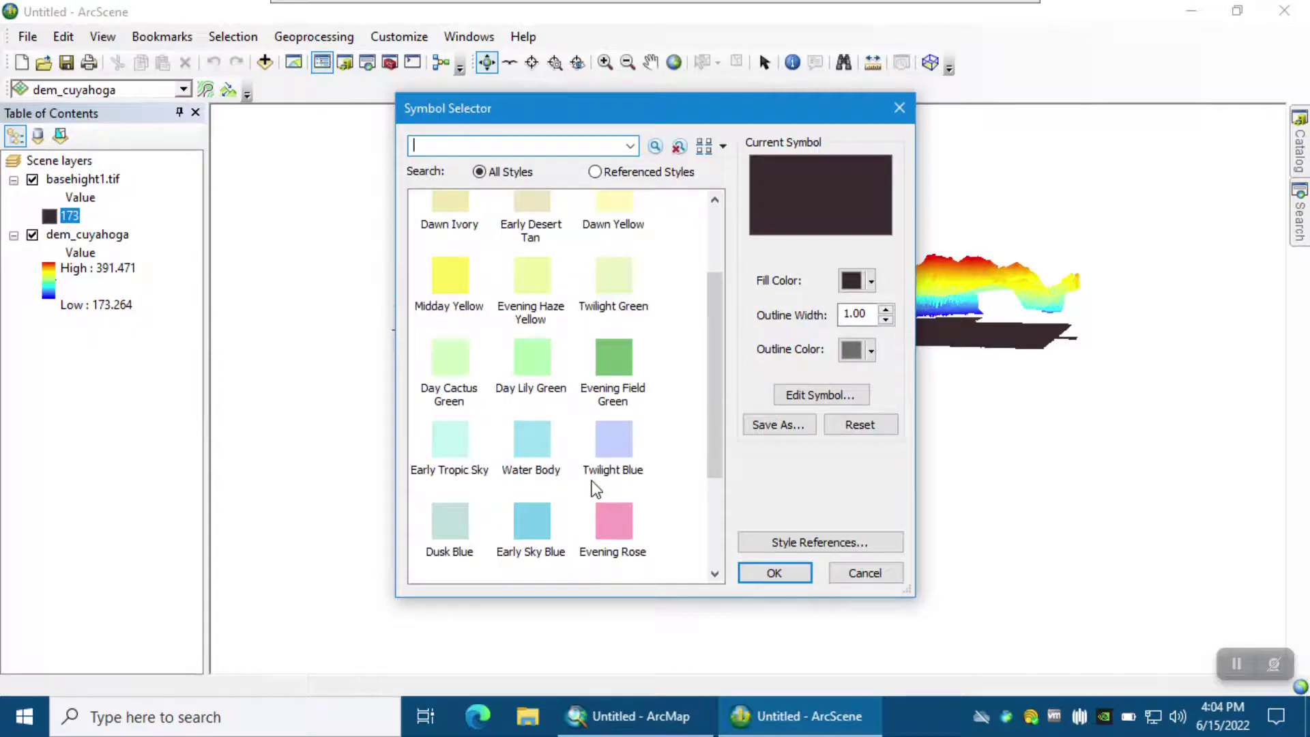
pyautogui.click(536, 462)
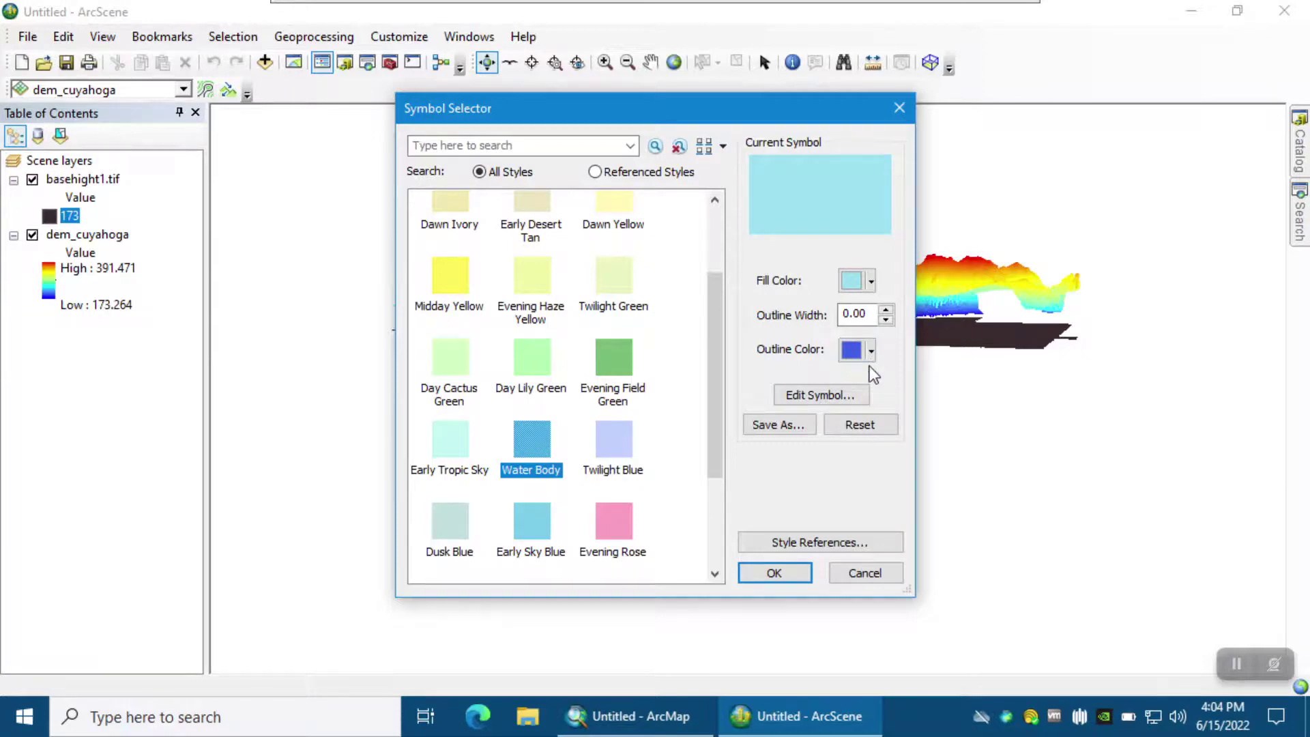
pyautogui.click(773, 573)
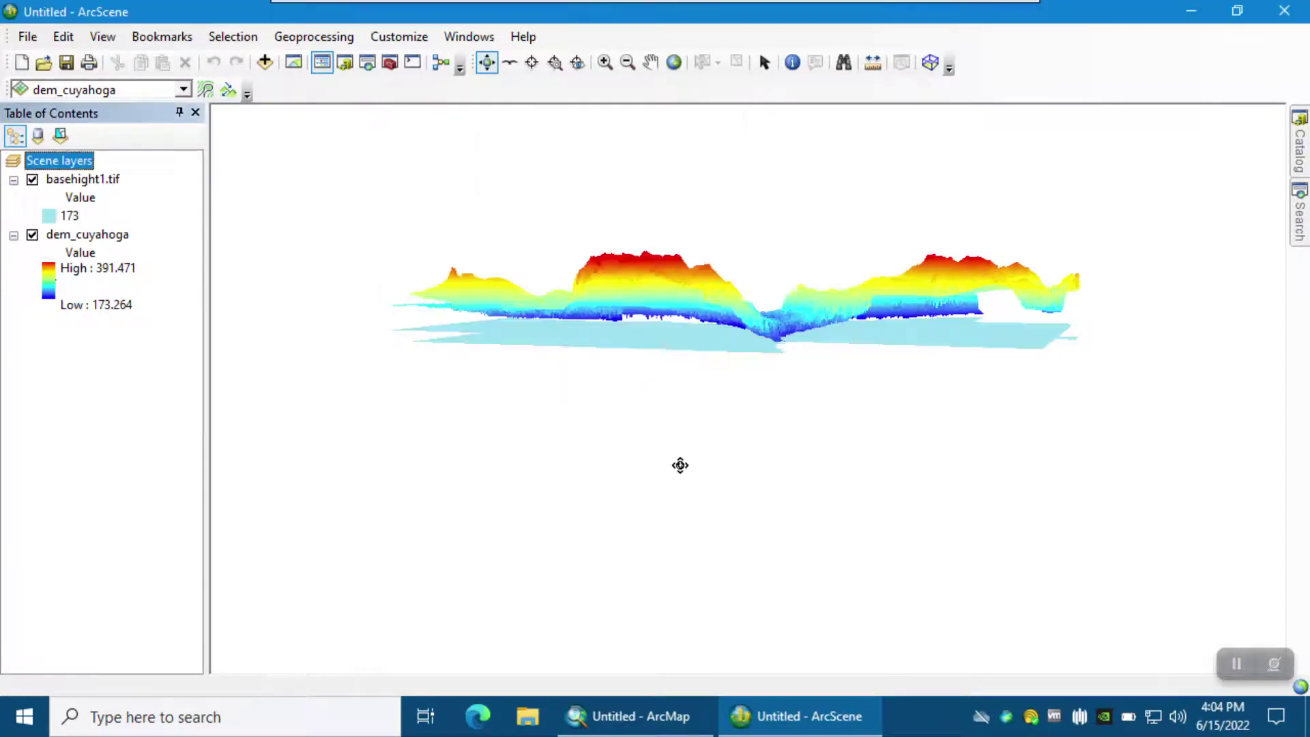
# - Display the Animation toolbar and open the Animation Manager
pyautogui.moveTo(678, 464); pyautogui.dragTo(710, 530)
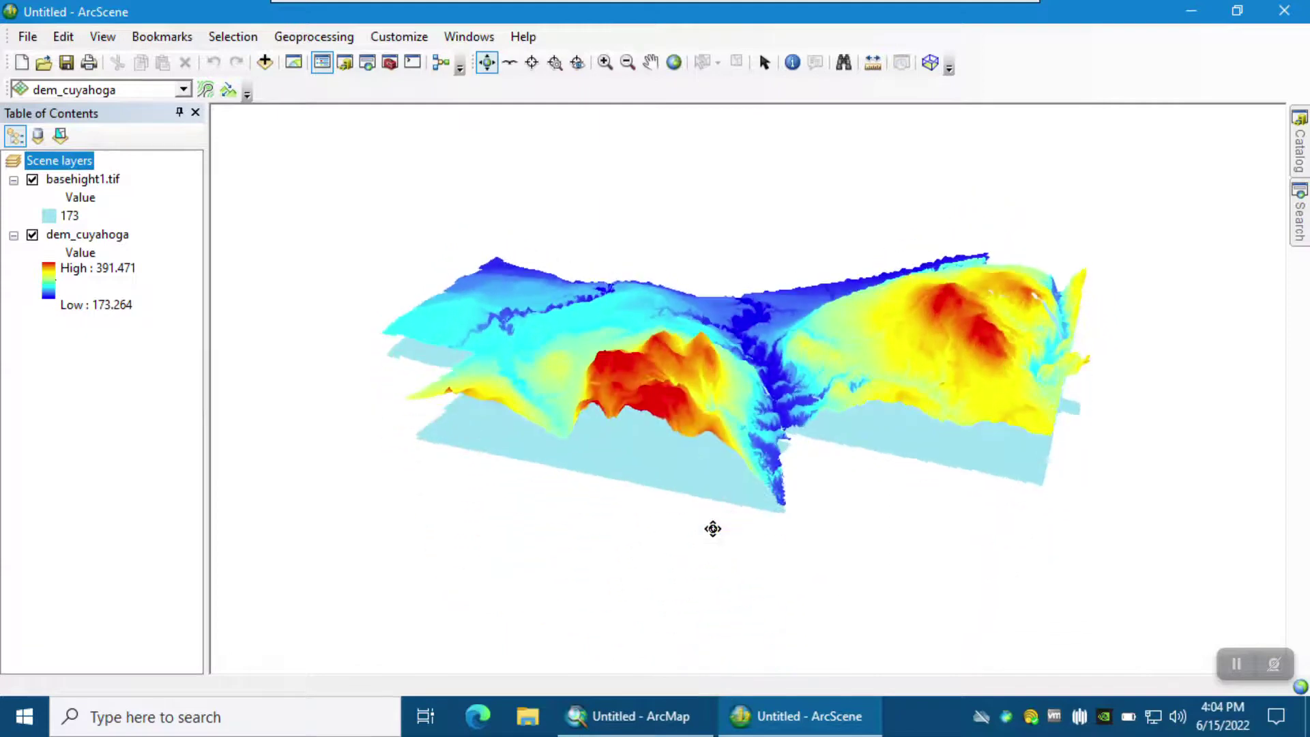
pyautogui.moveTo(546, 407); pyautogui.dragTo(664, 617)
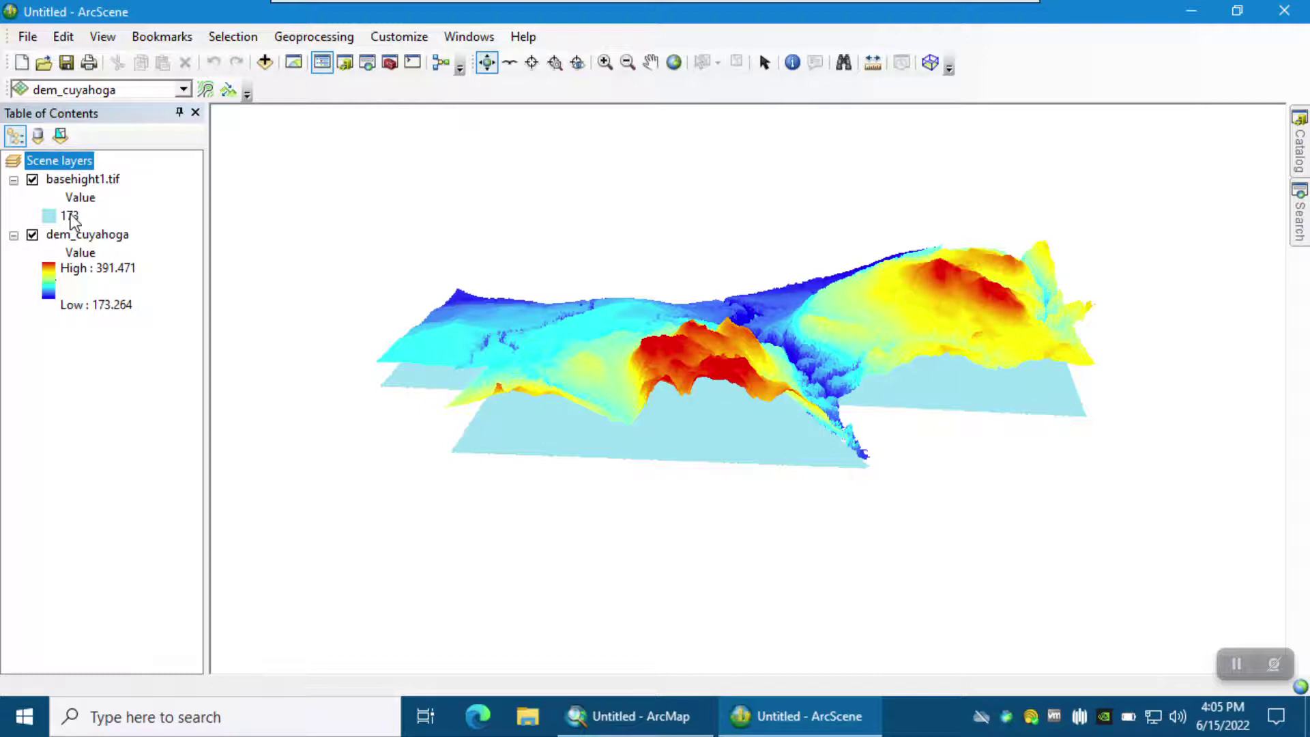
pyautogui.moveTo(562, 465); pyautogui.dragTo(555, 392)
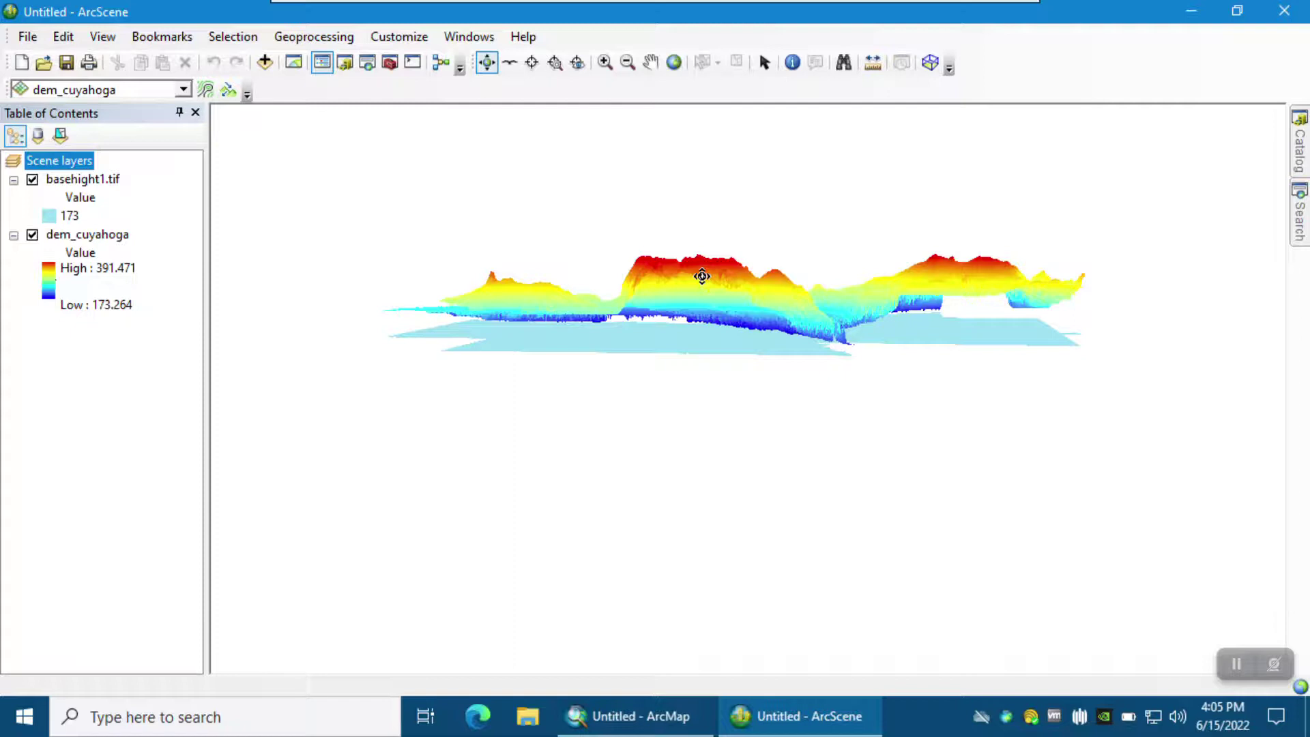
pyautogui.rightClick(1016, 68)
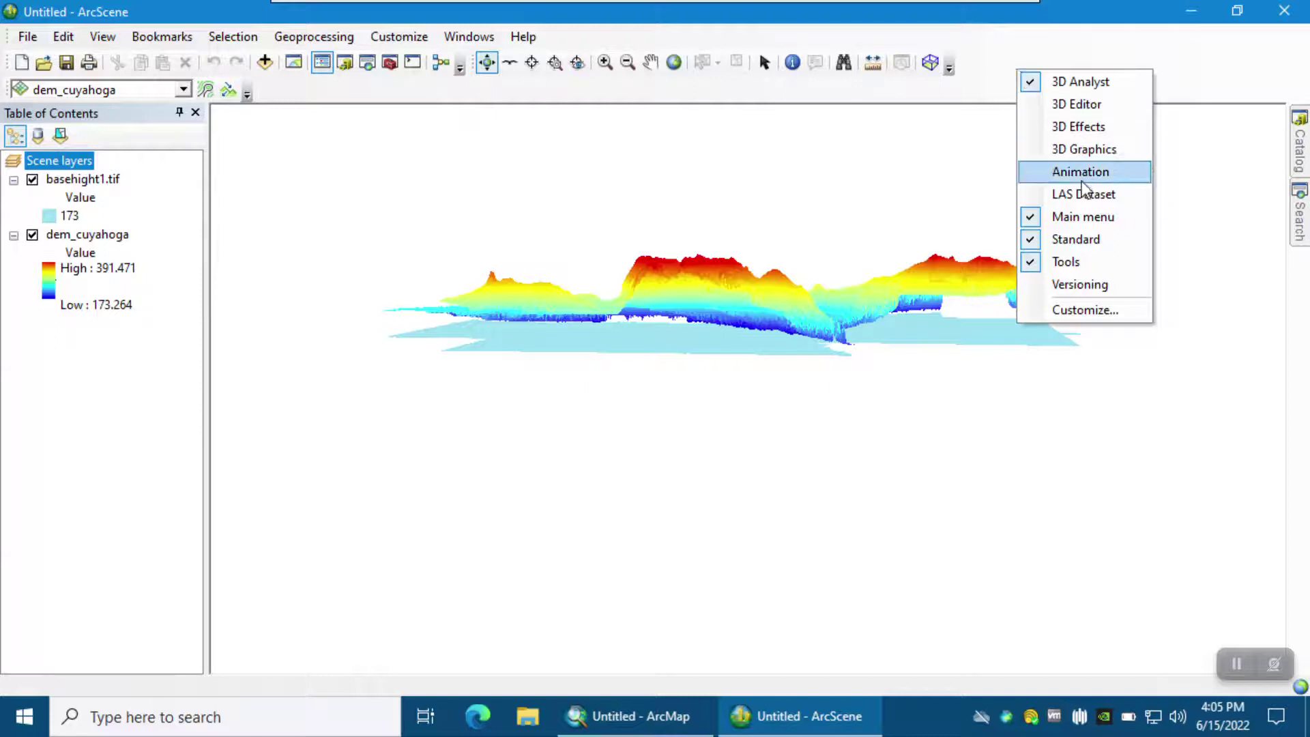
pyautogui.click(403, 38)
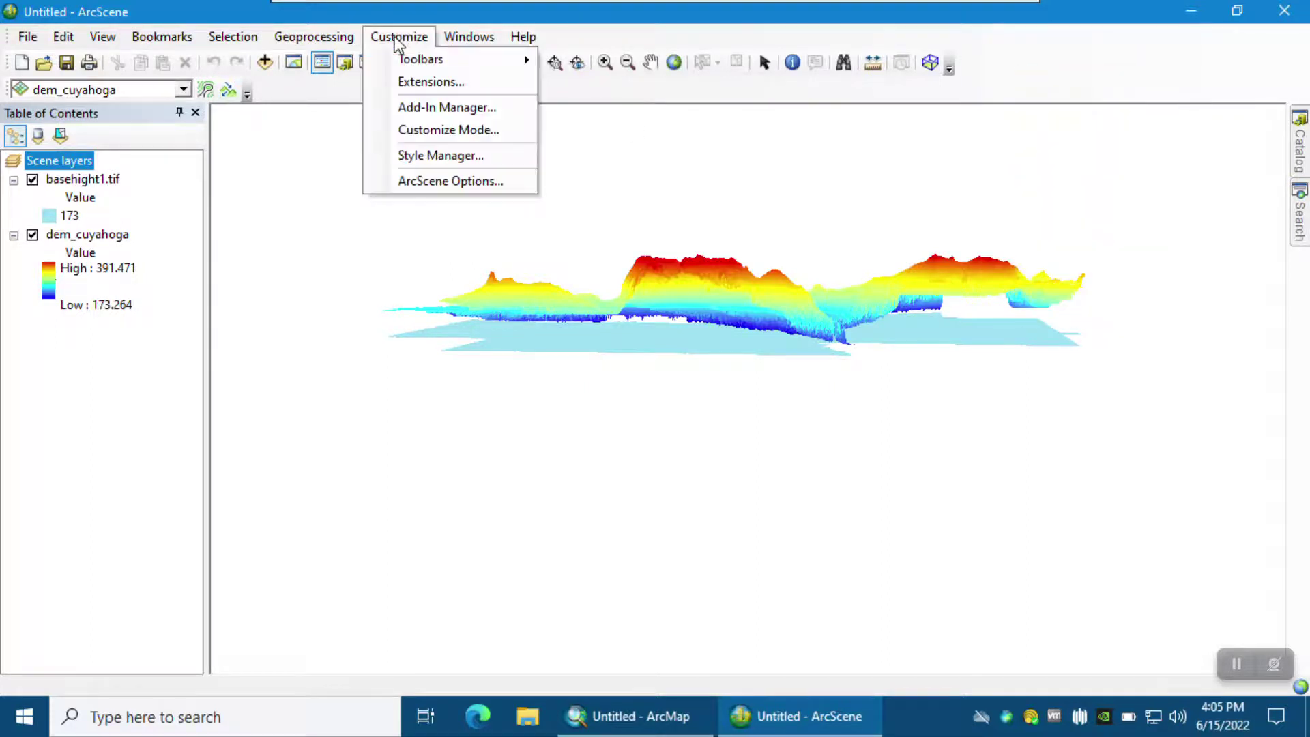
pyautogui.moveTo(432, 61)
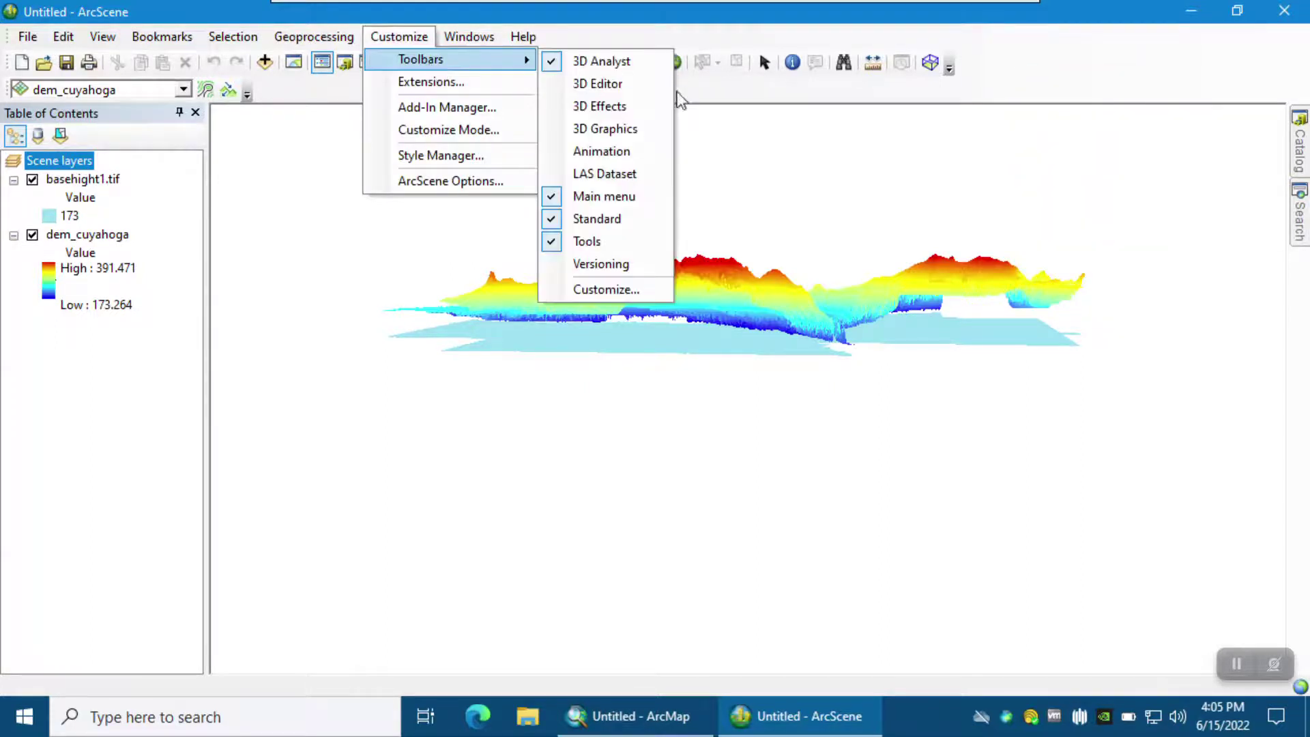
pyautogui.click(614, 152)
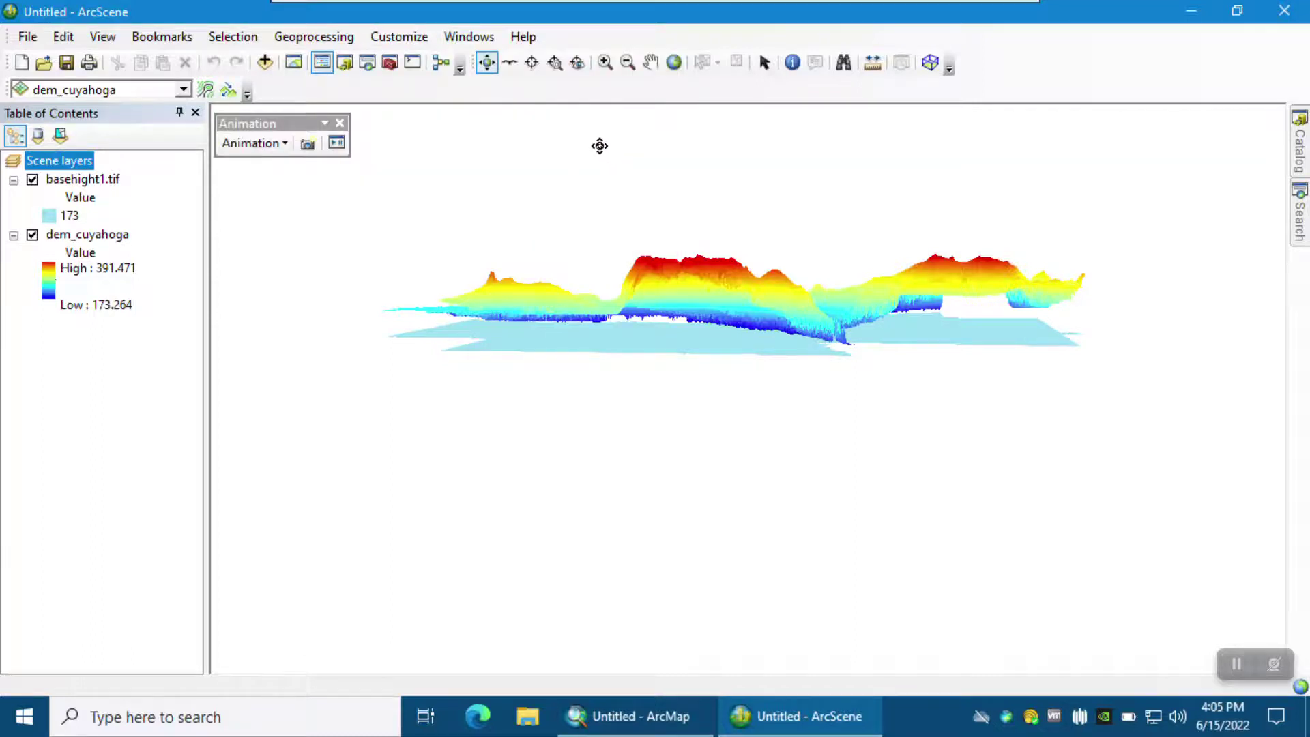
pyautogui.click(252, 143)
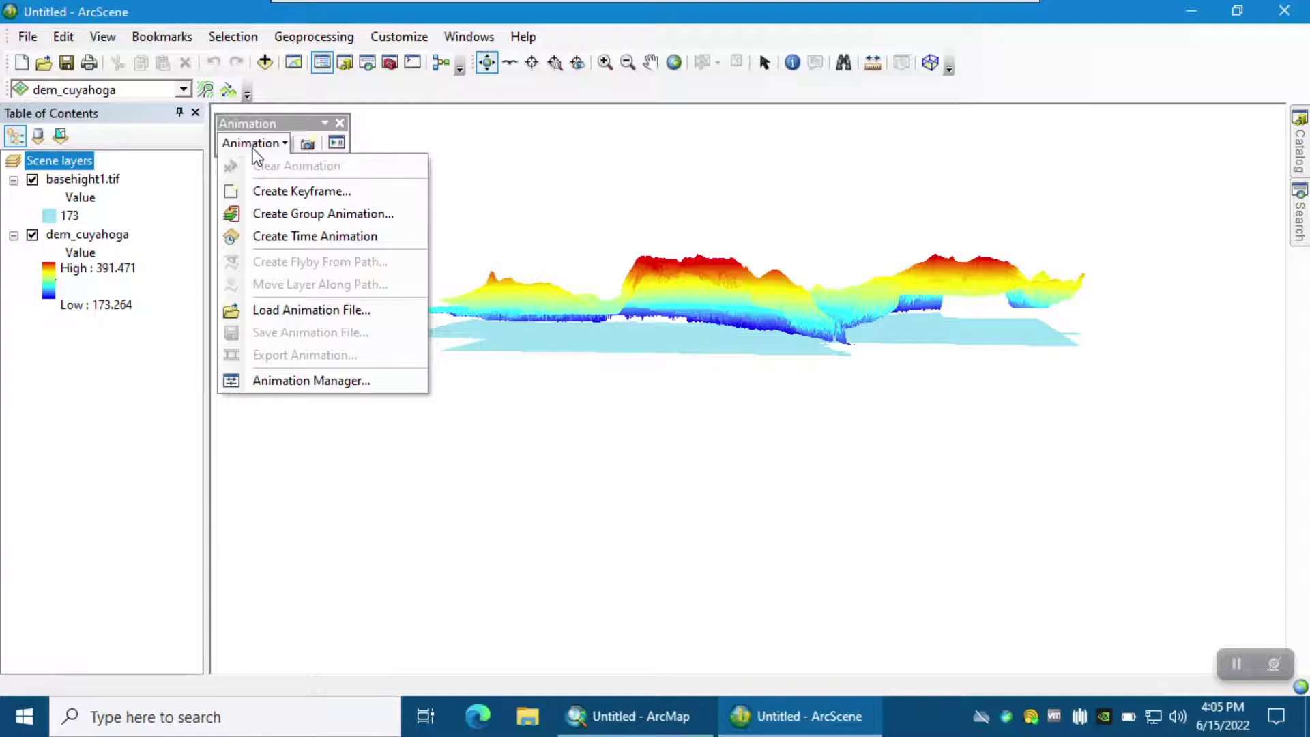
pyautogui.click(344, 382)
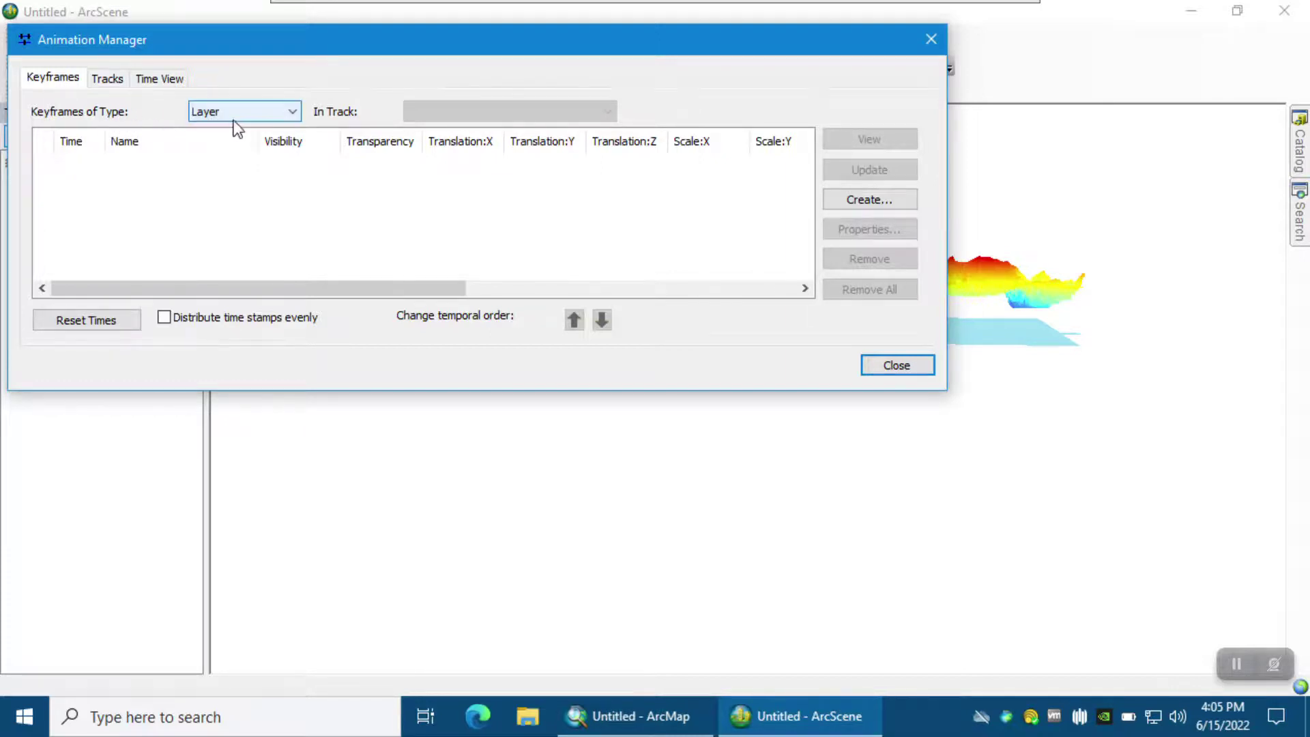
# - Create ten keyframes of type Layer in a new track, using basehight1.tif as the source object
pyautogui.click(885, 202)
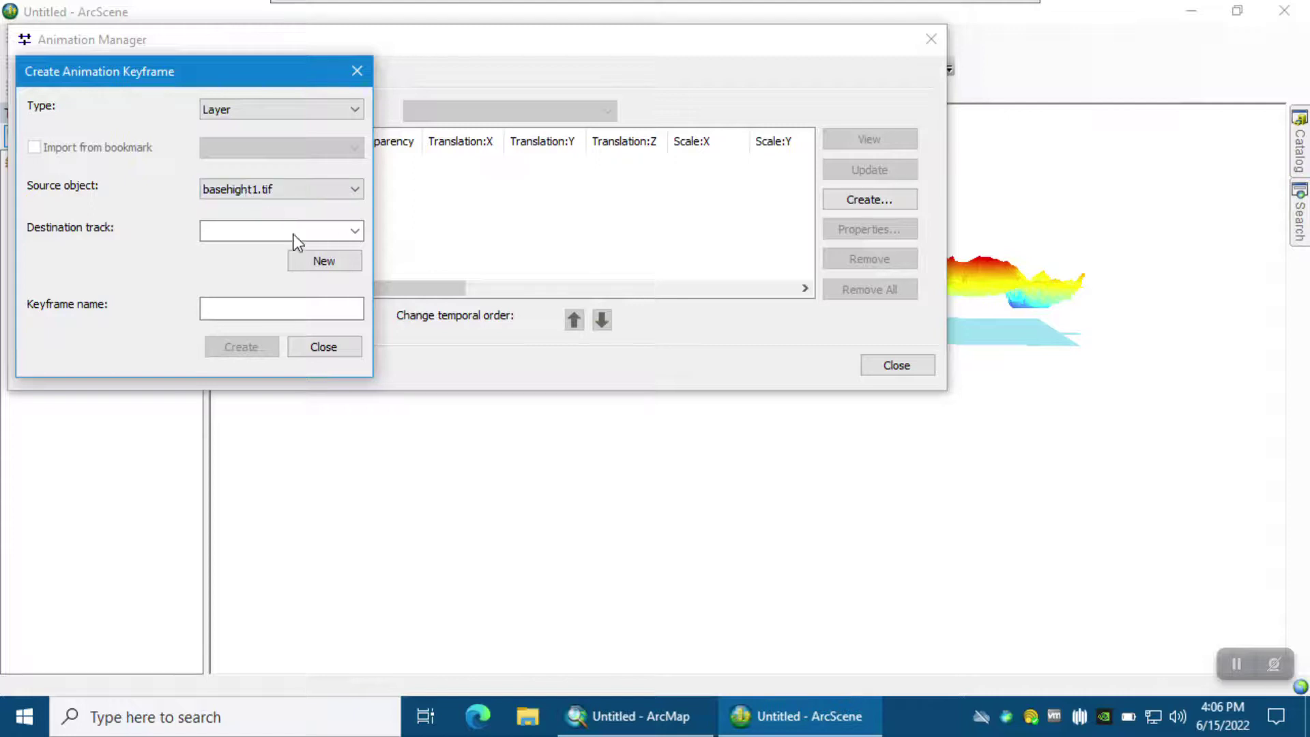
pyautogui.click(310, 263)
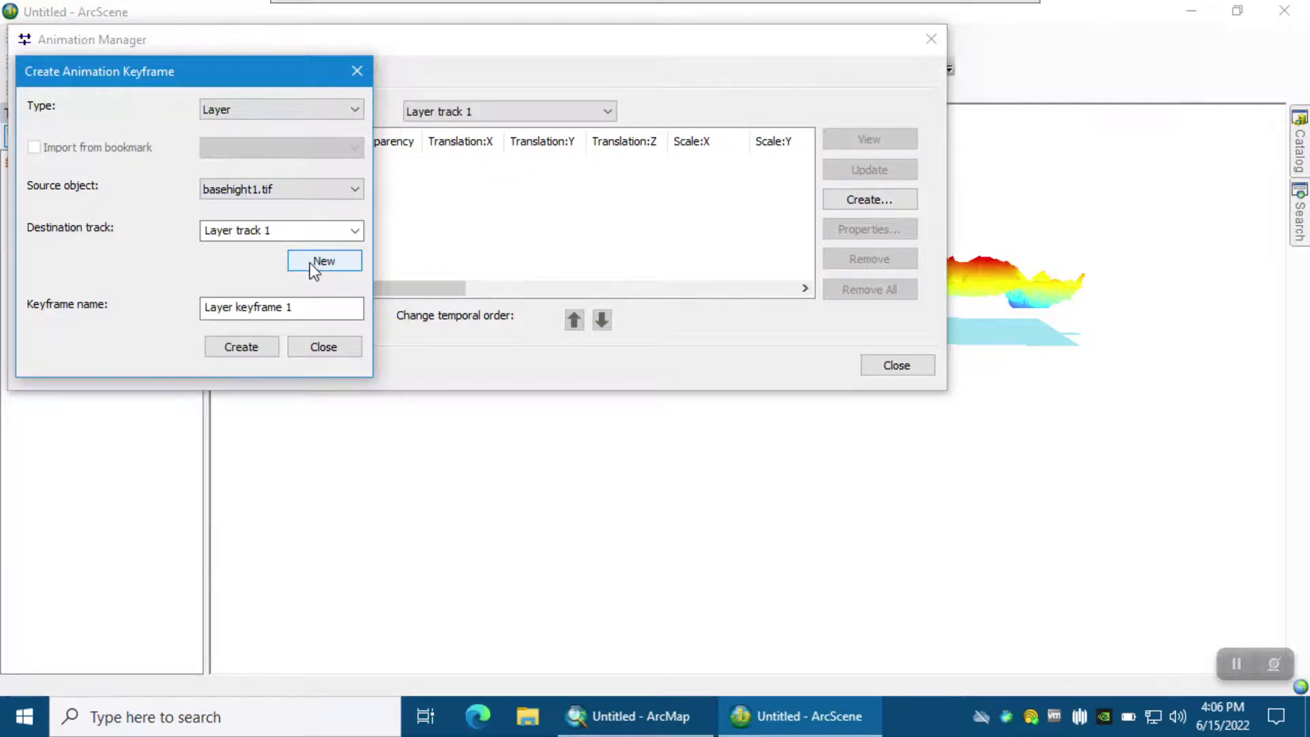
pyautogui.click(242, 346)
pyautogui.click(242, 347)
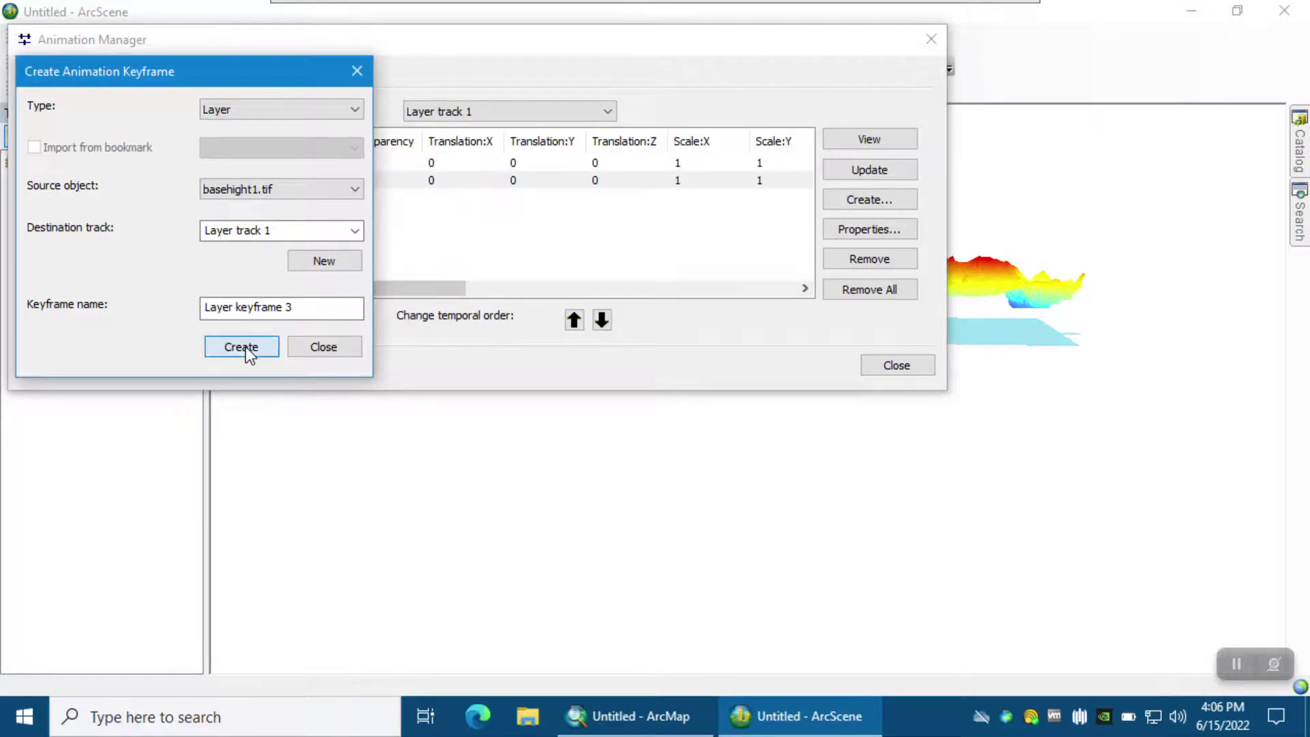
pyautogui.click(246, 346)
pyautogui.click(246, 347)
pyautogui.click(246, 347)
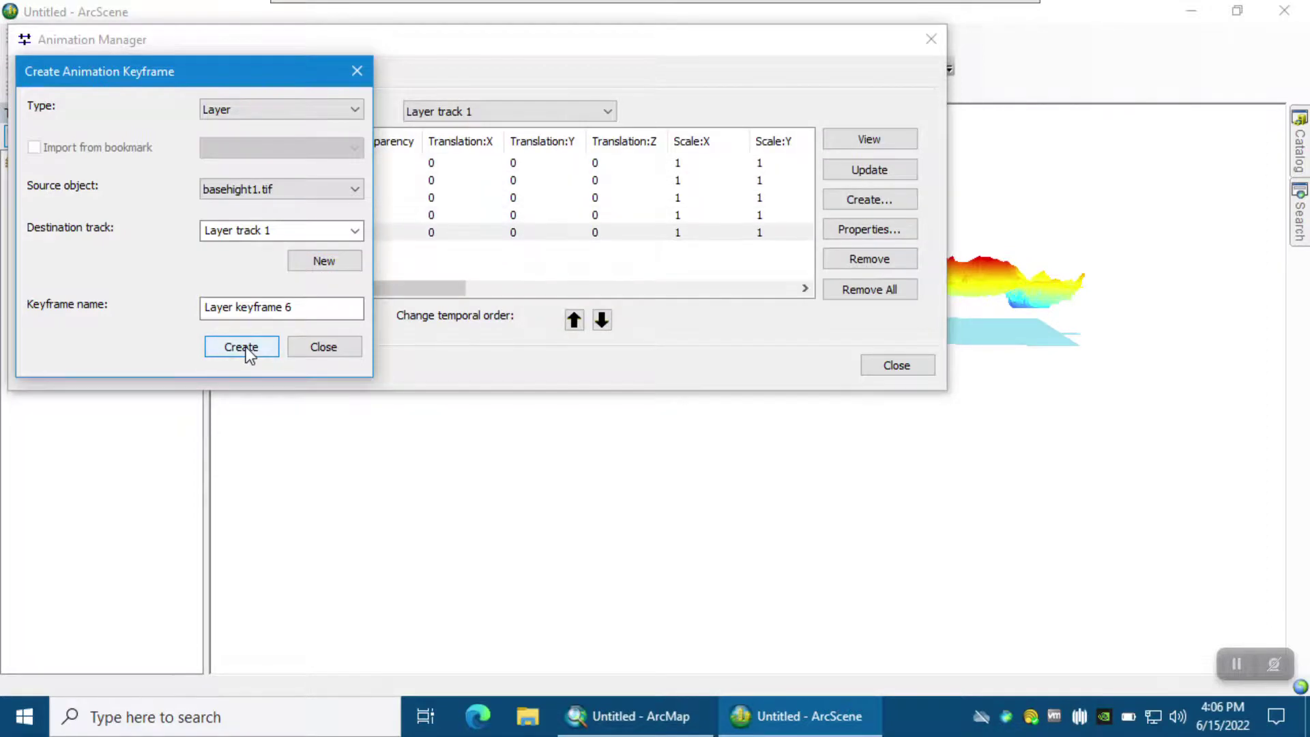
pyautogui.click(245, 347)
pyautogui.click(246, 347)
pyautogui.click(245, 347)
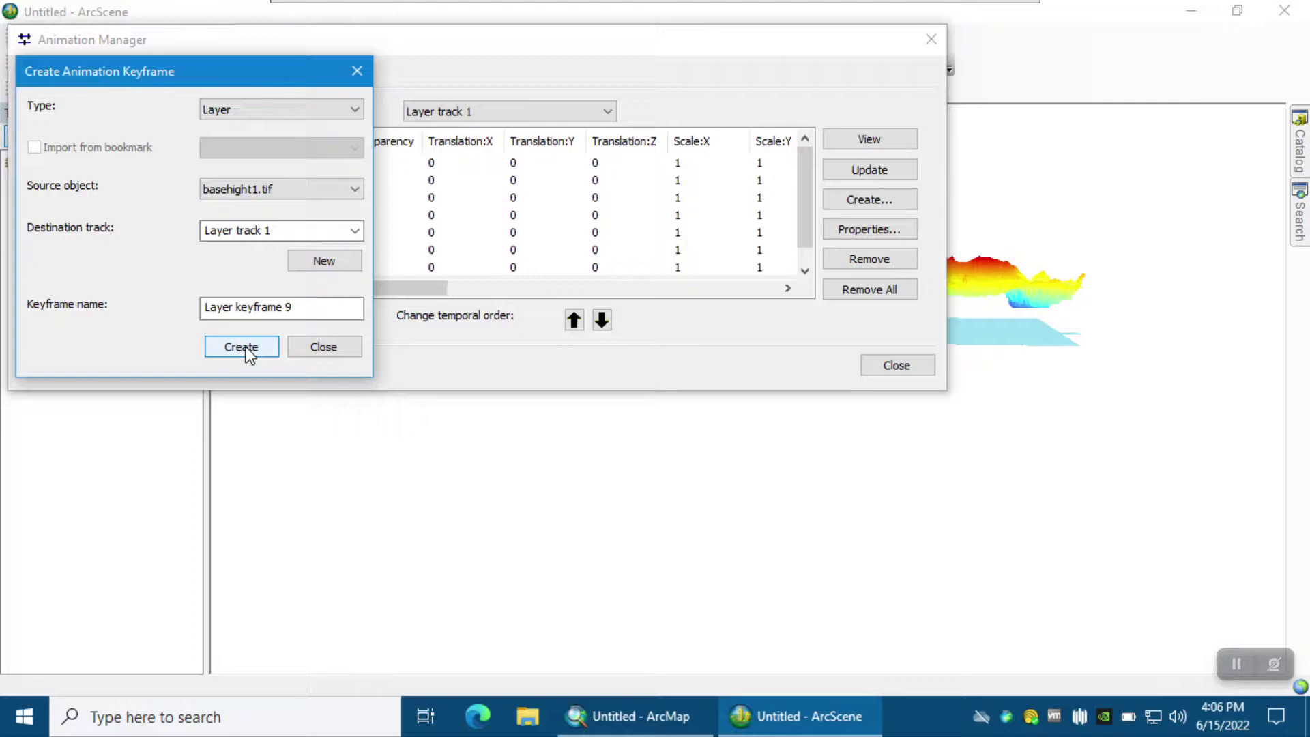
pyautogui.click(245, 347)
pyautogui.click(246, 347)
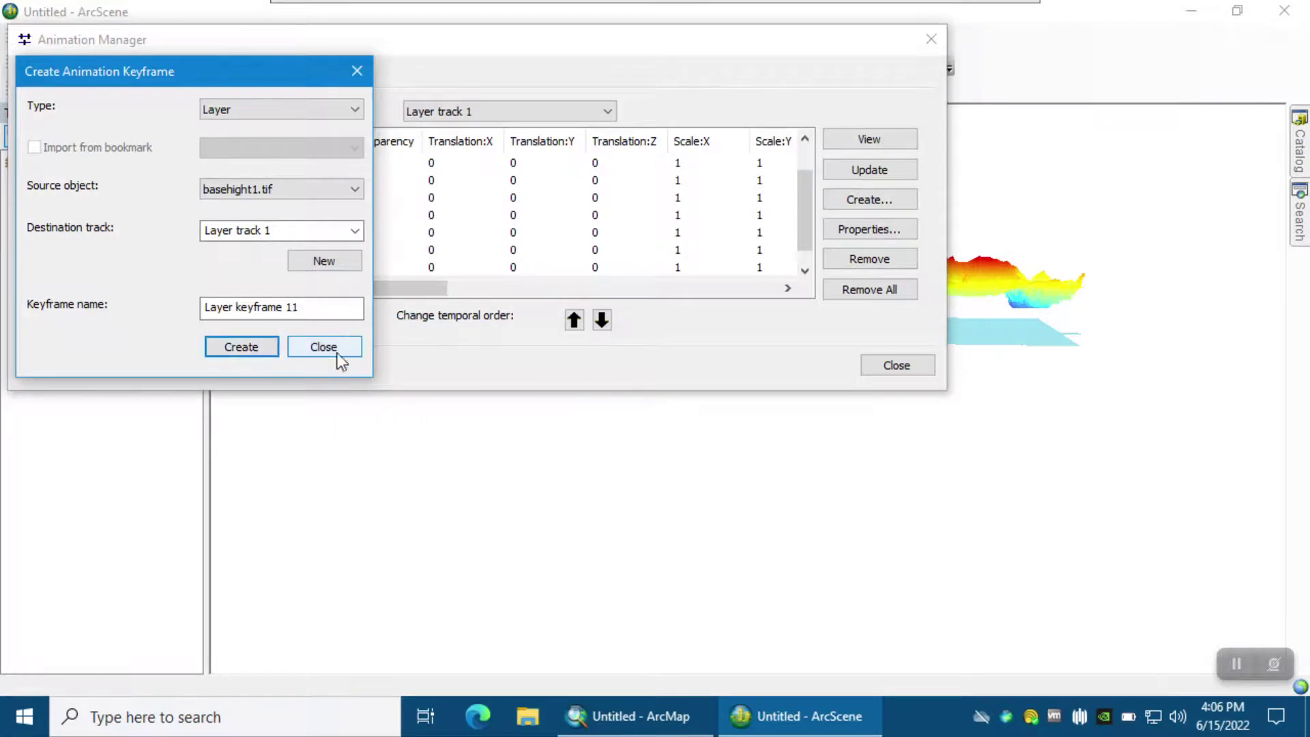
pyautogui.click(337, 354)
# - Set the Z translation of layer keyframes 1 through 5 to 10, 20, 30, 40 and 50 respectively
pyautogui.moveTo(808, 228); pyautogui.dragTo(797, 197)
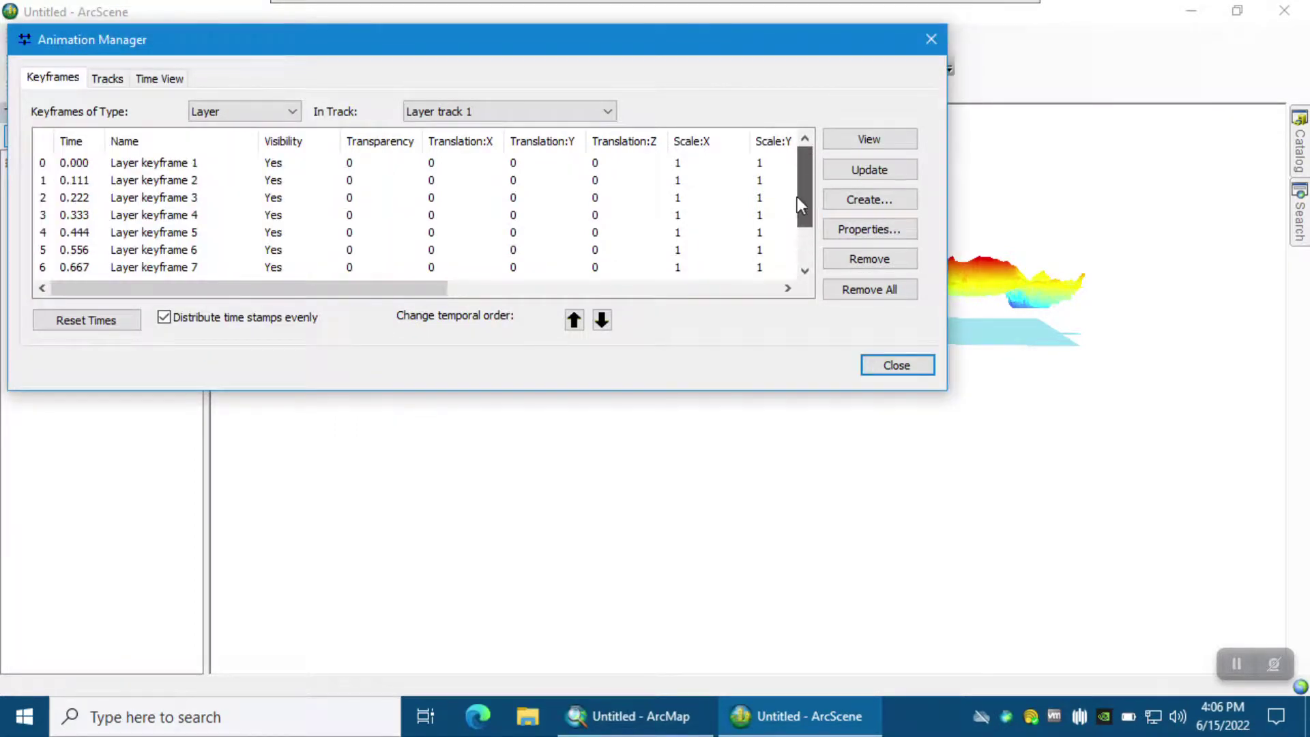
pyautogui.click(615, 169)
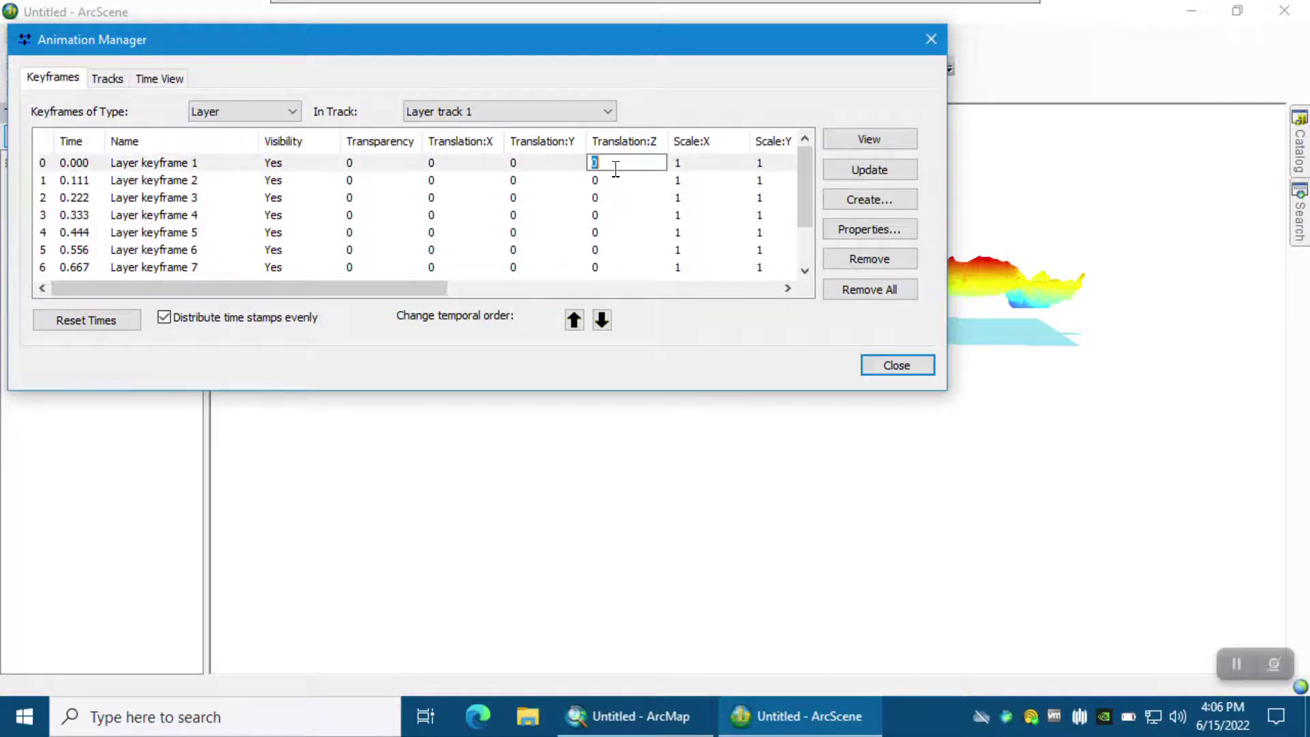
pyautogui.write('10')
pyautogui.press('Down')
pyautogui.write('20')
pyautogui.press('Down')
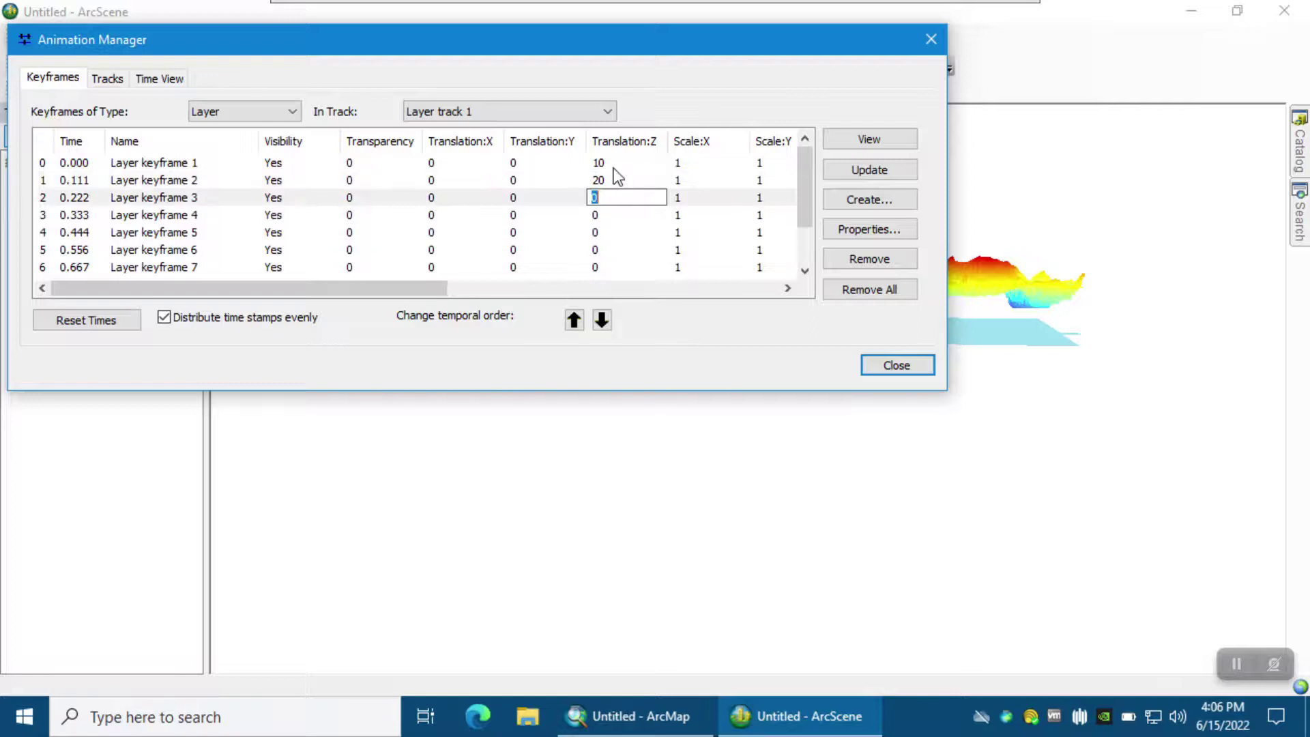
pyautogui.write('3')
pyautogui.press('Down')
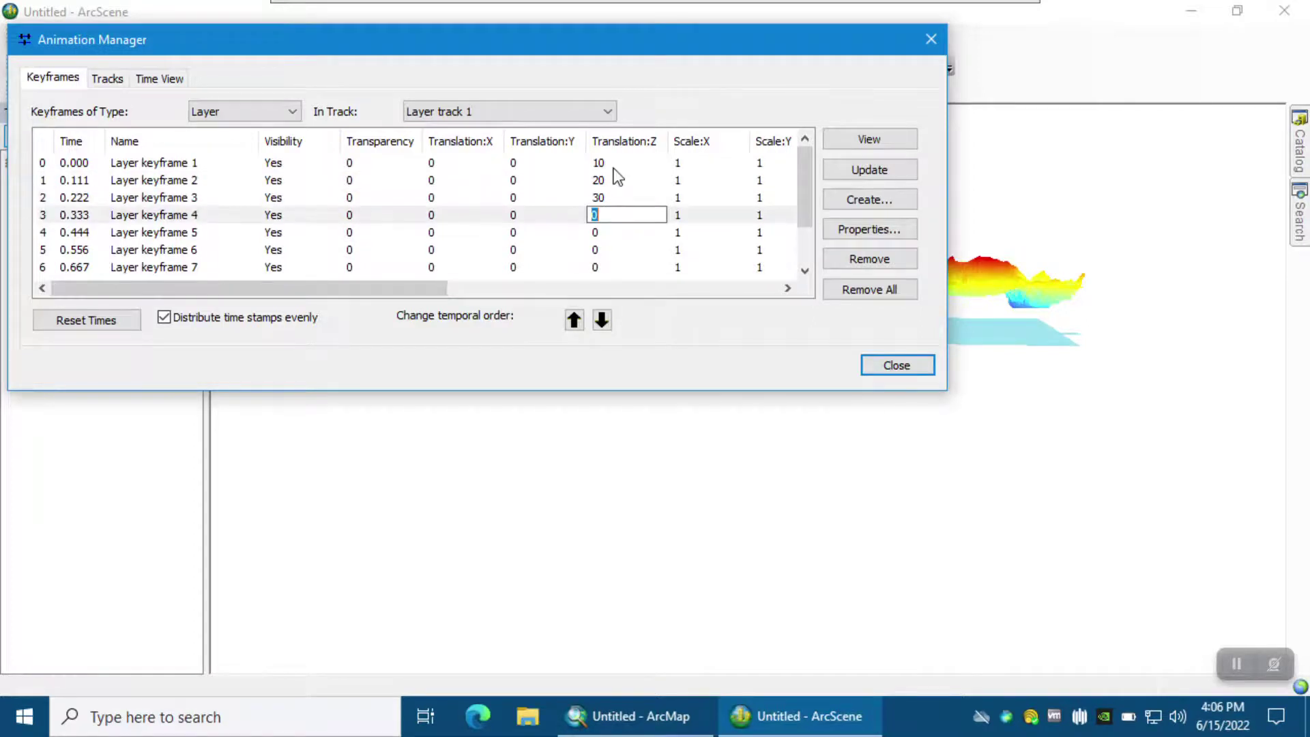
pyautogui.write('40')
pyautogui.press('Down')
pyautogui.write('5')
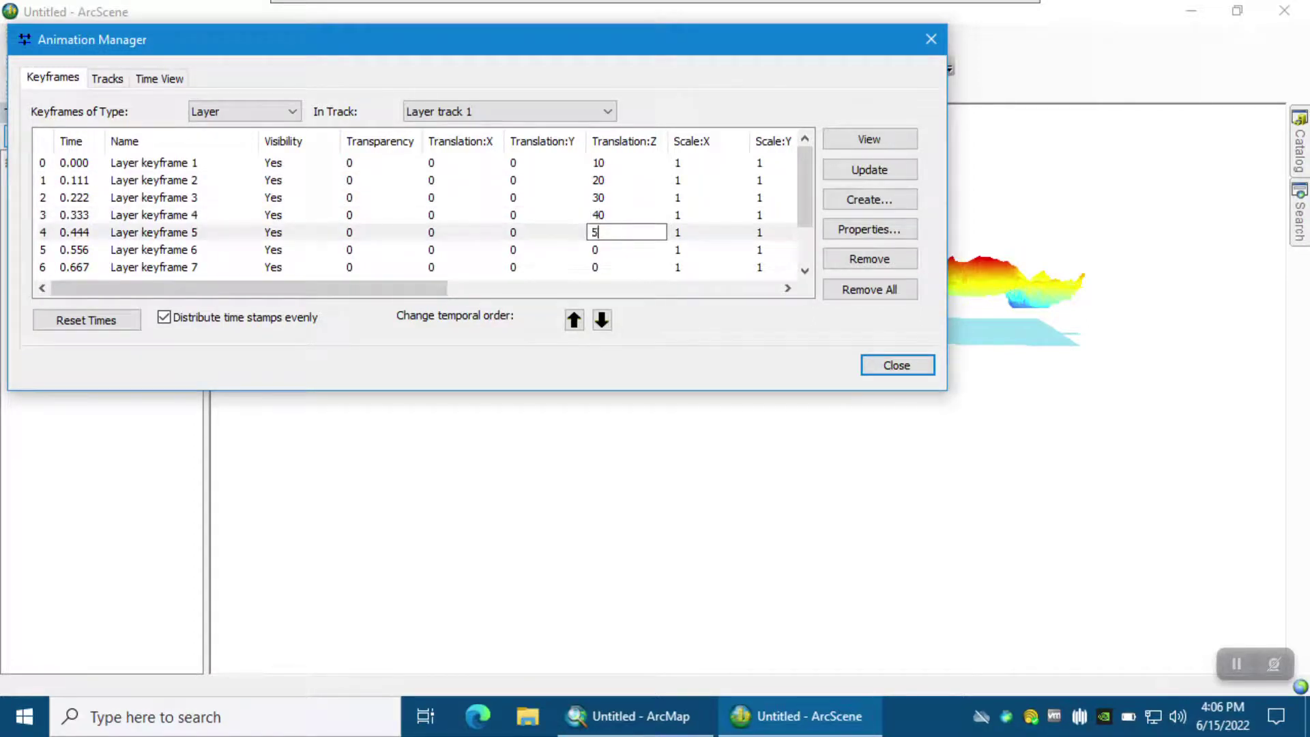
pyautogui.write('0')
pyautogui.press('Down')
# - Set the Z translation of layer keyframes 6 through 10 to 60, 70, 80, 90 and 100, and close the Animation Manager
pyautogui.write('6')
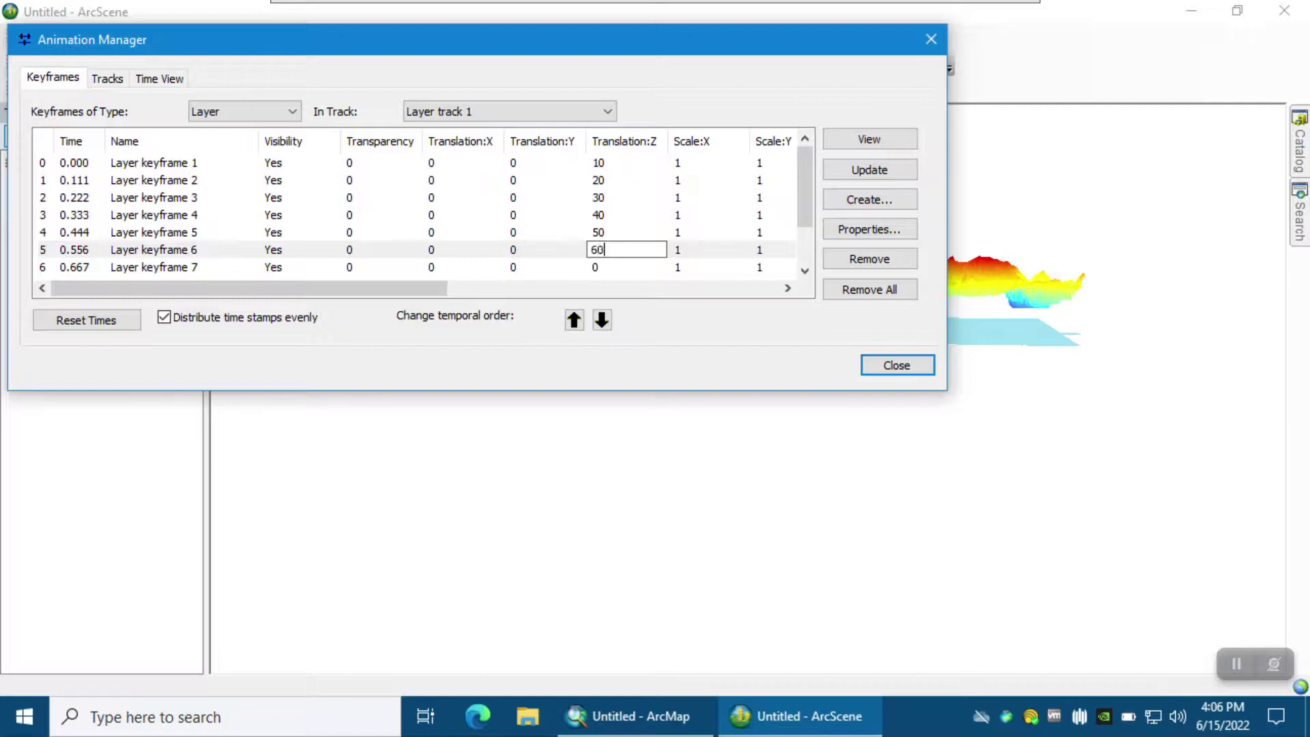
pyautogui.write('0')
pyautogui.press('Down')
pyautogui.press('Return')
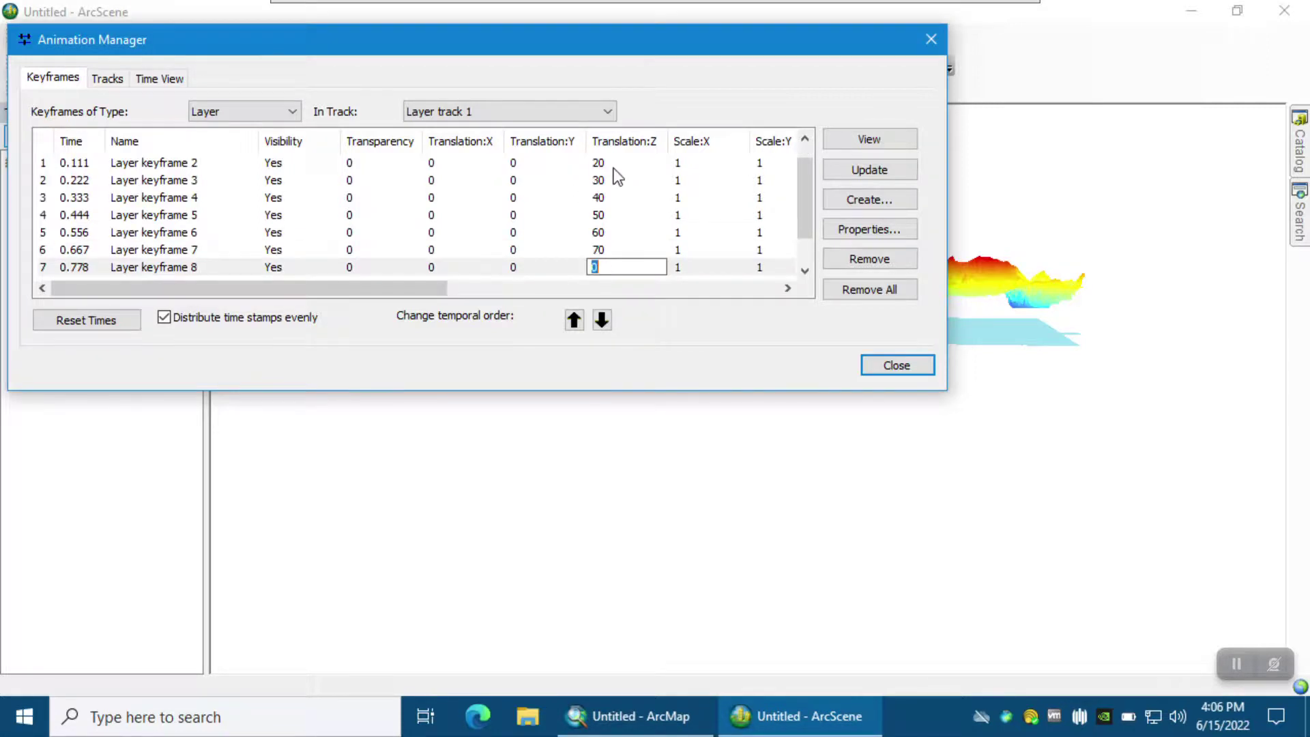
pyautogui.write('80')
pyautogui.press('Return')
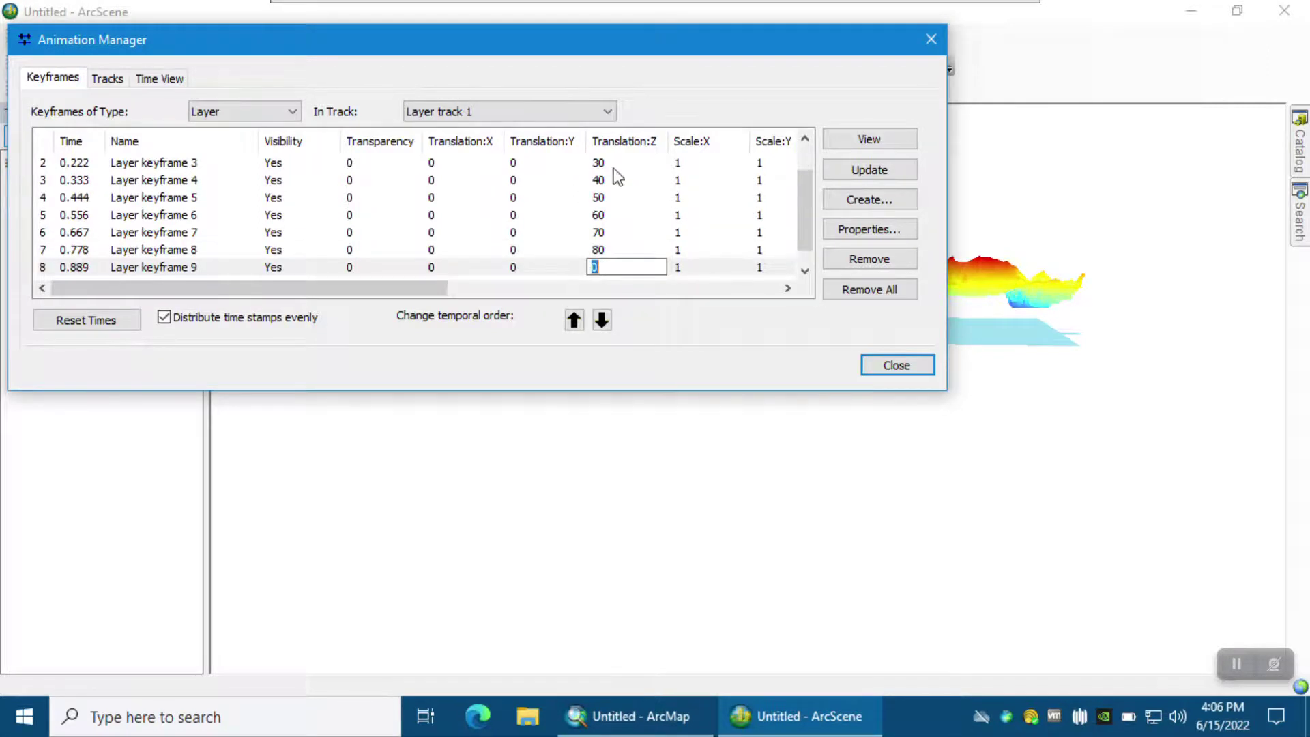
pyautogui.write('90')
pyautogui.press('Return')
pyautogui.write('100')
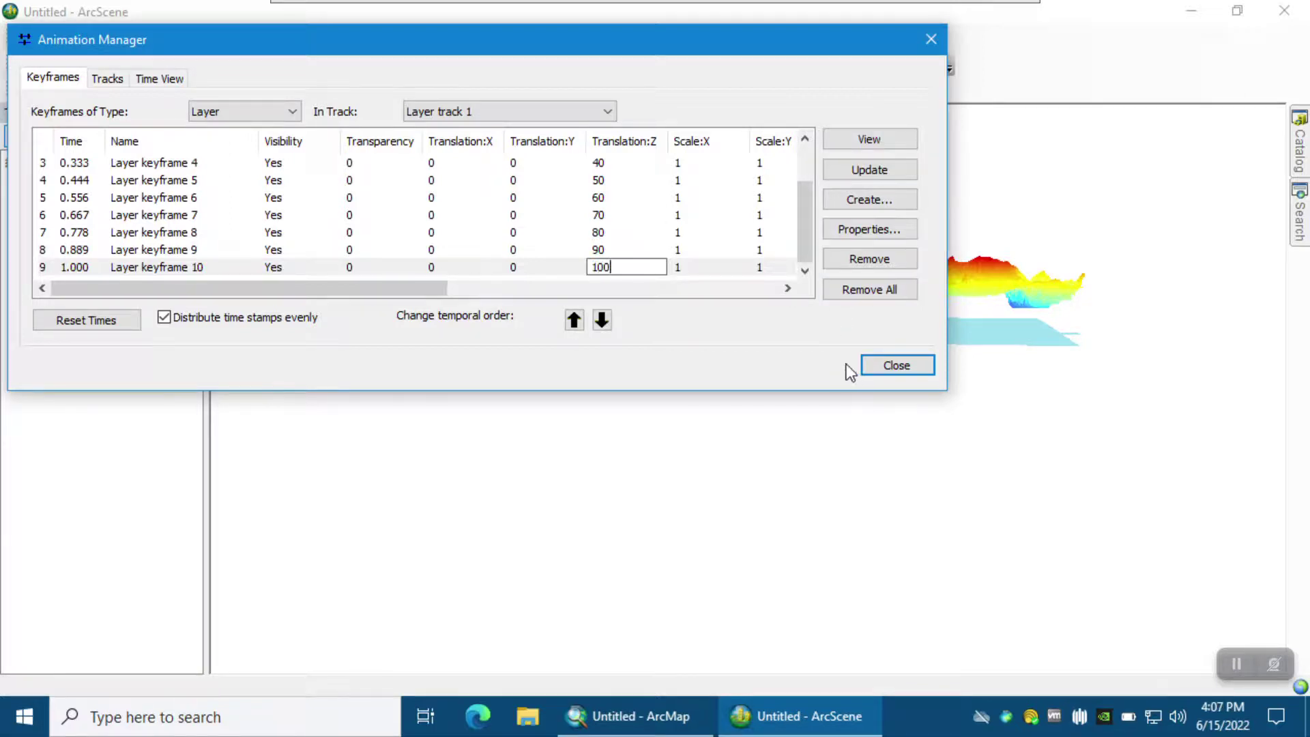
pyautogui.click(894, 368)
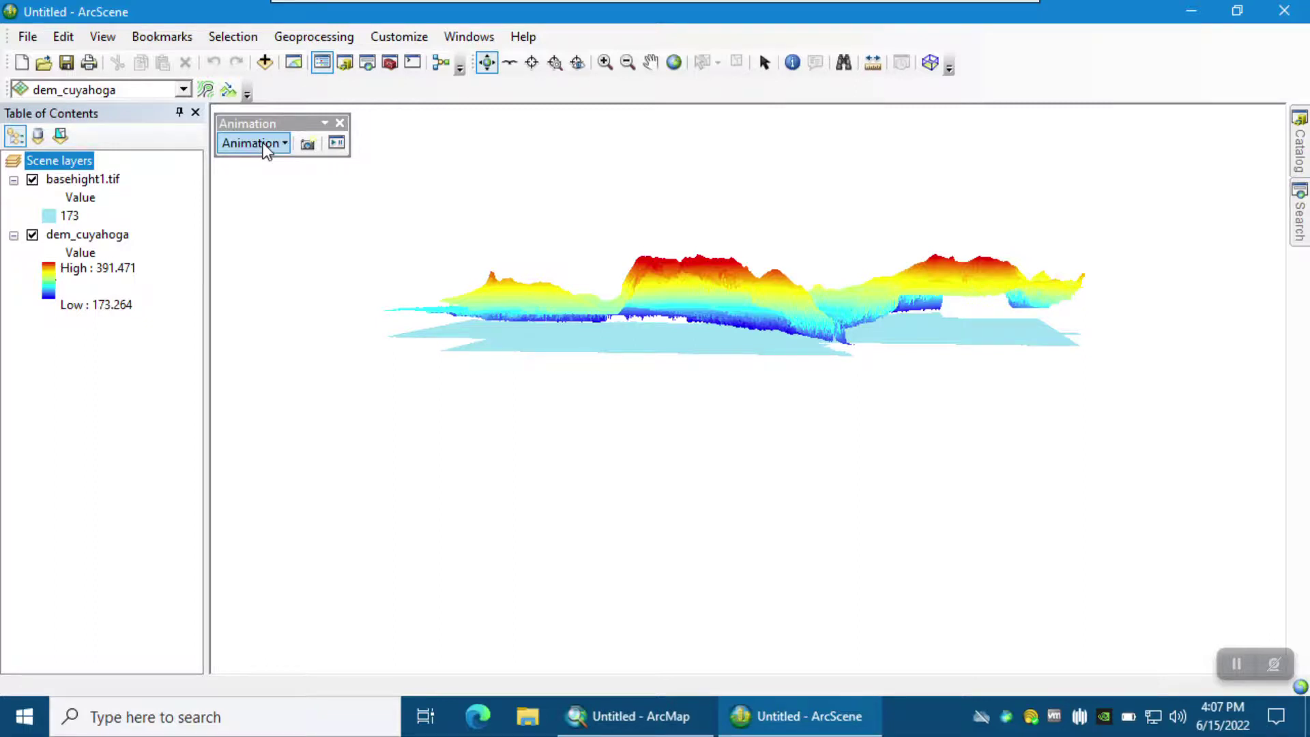
# - Set the animation playback to a duration of 15 seconds in Loop forward and reverse mode, and preview it
pyautogui.click(334, 144)
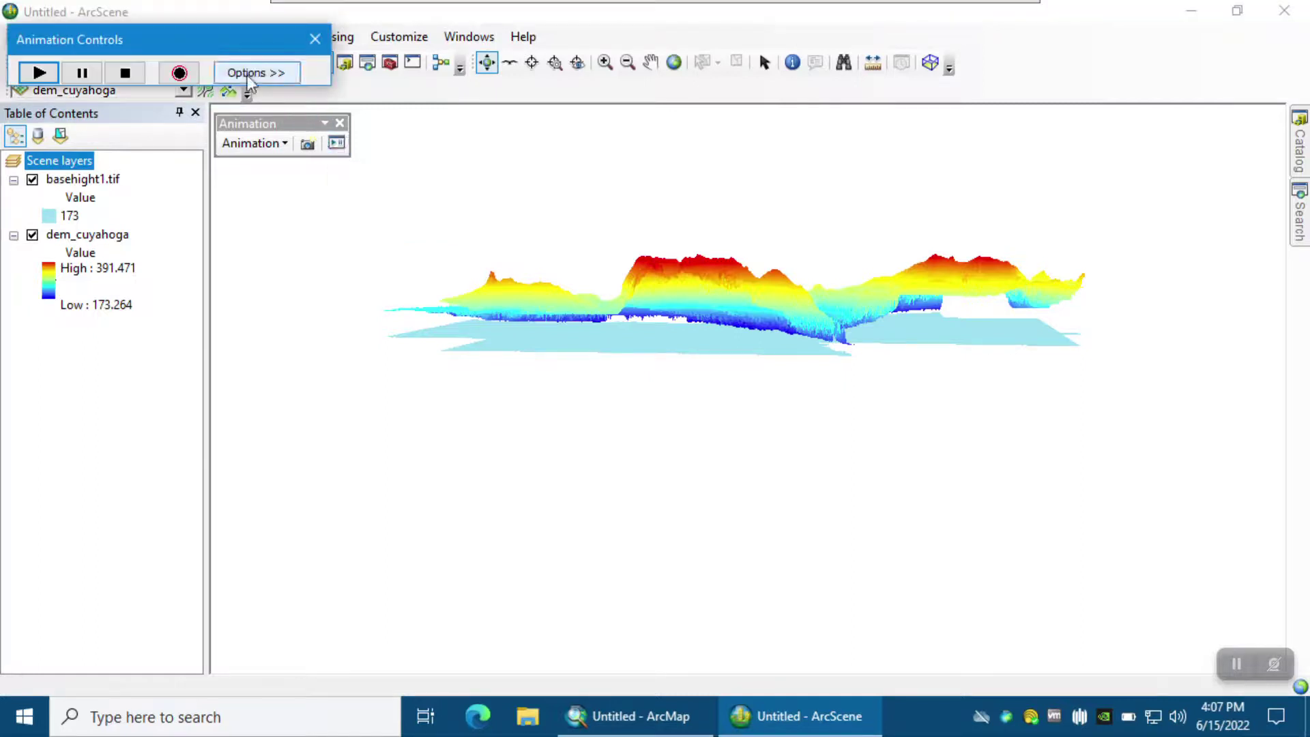
pyautogui.click(247, 74)
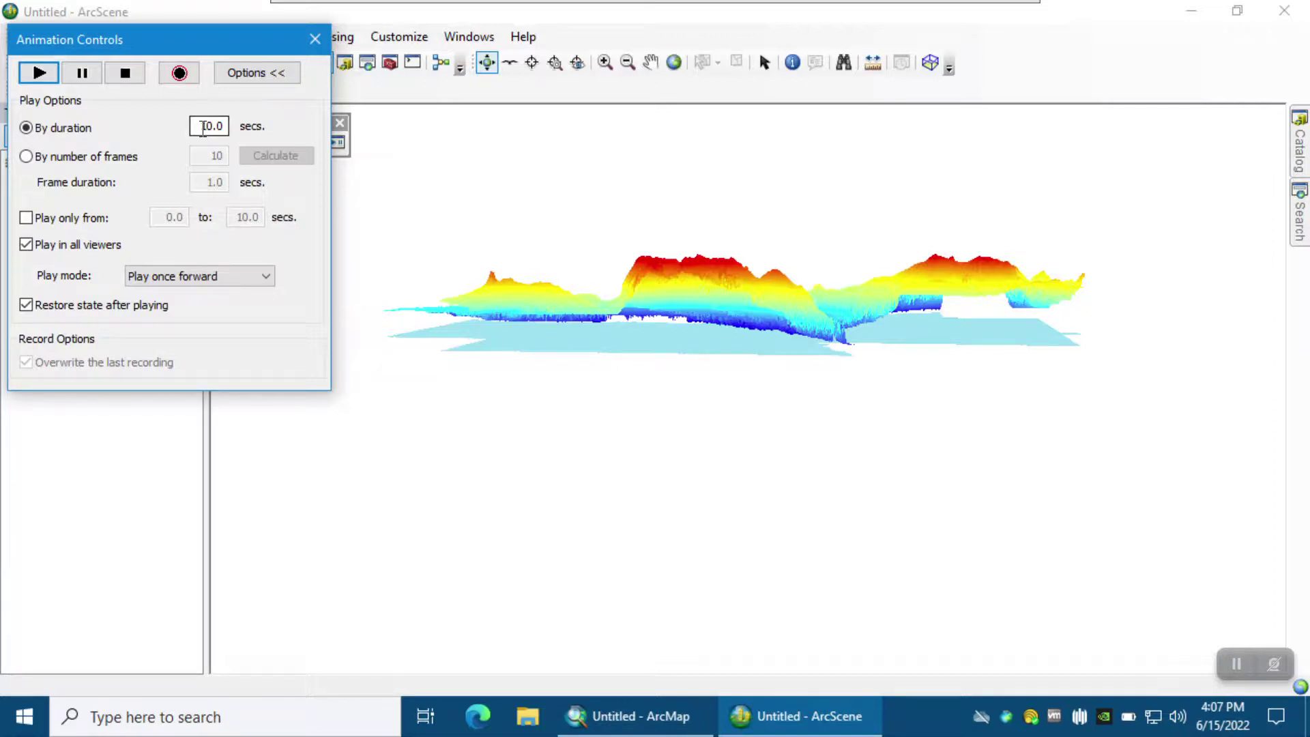
pyautogui.moveTo(203, 129); pyautogui.dragTo(254, 137)
pyautogui.write('15')
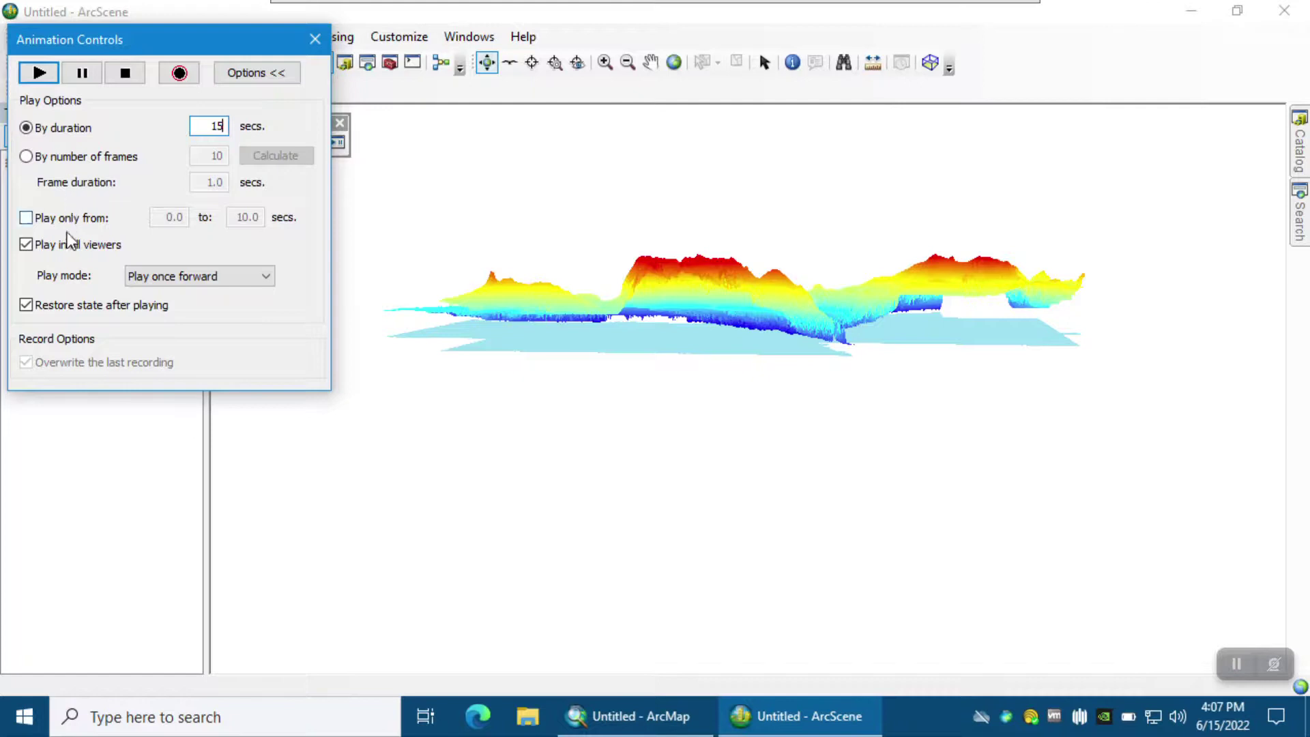
pyautogui.click(154, 279)
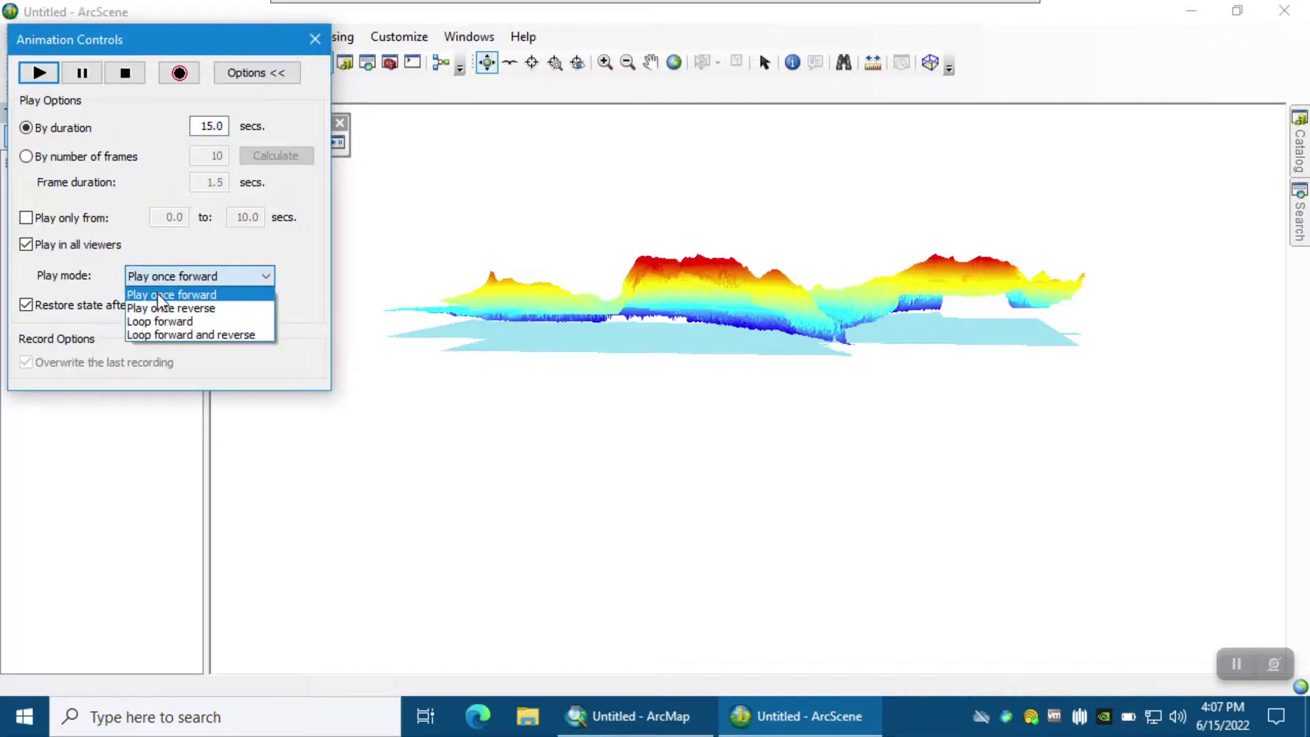
pyautogui.click(219, 333)
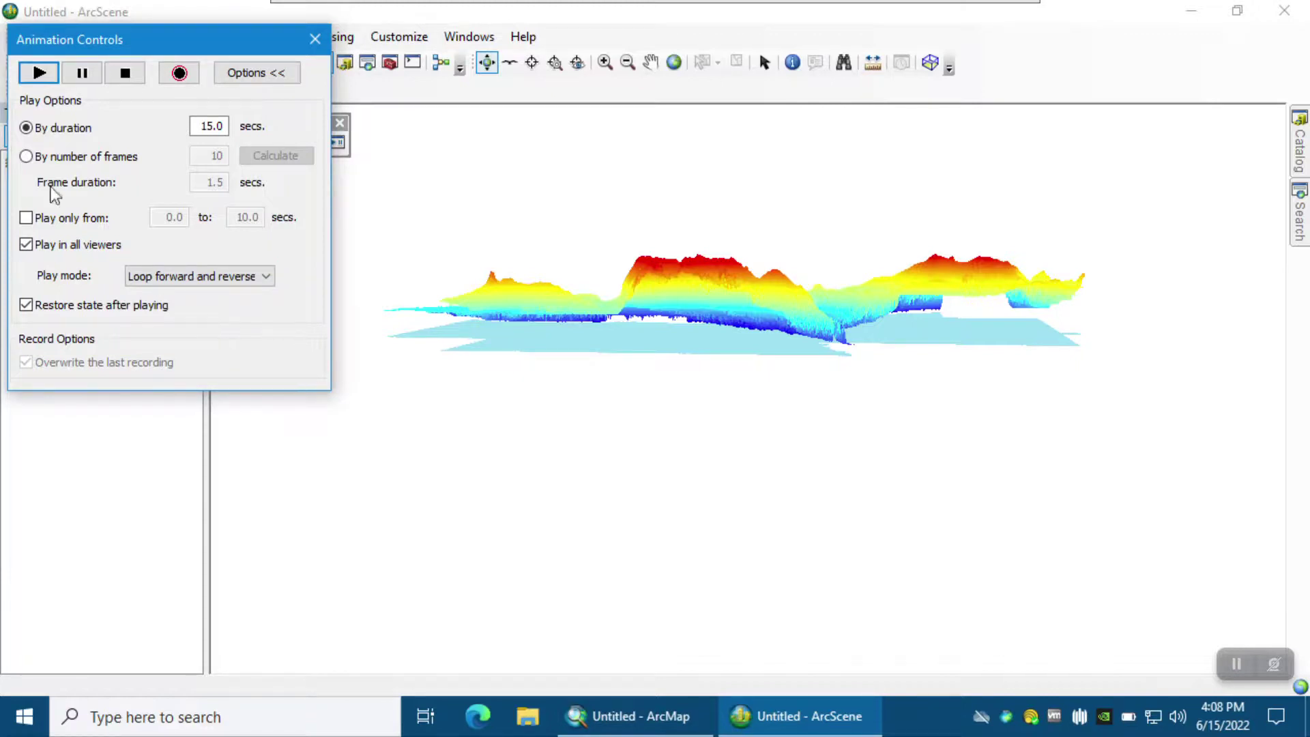
pyautogui.click(41, 73)
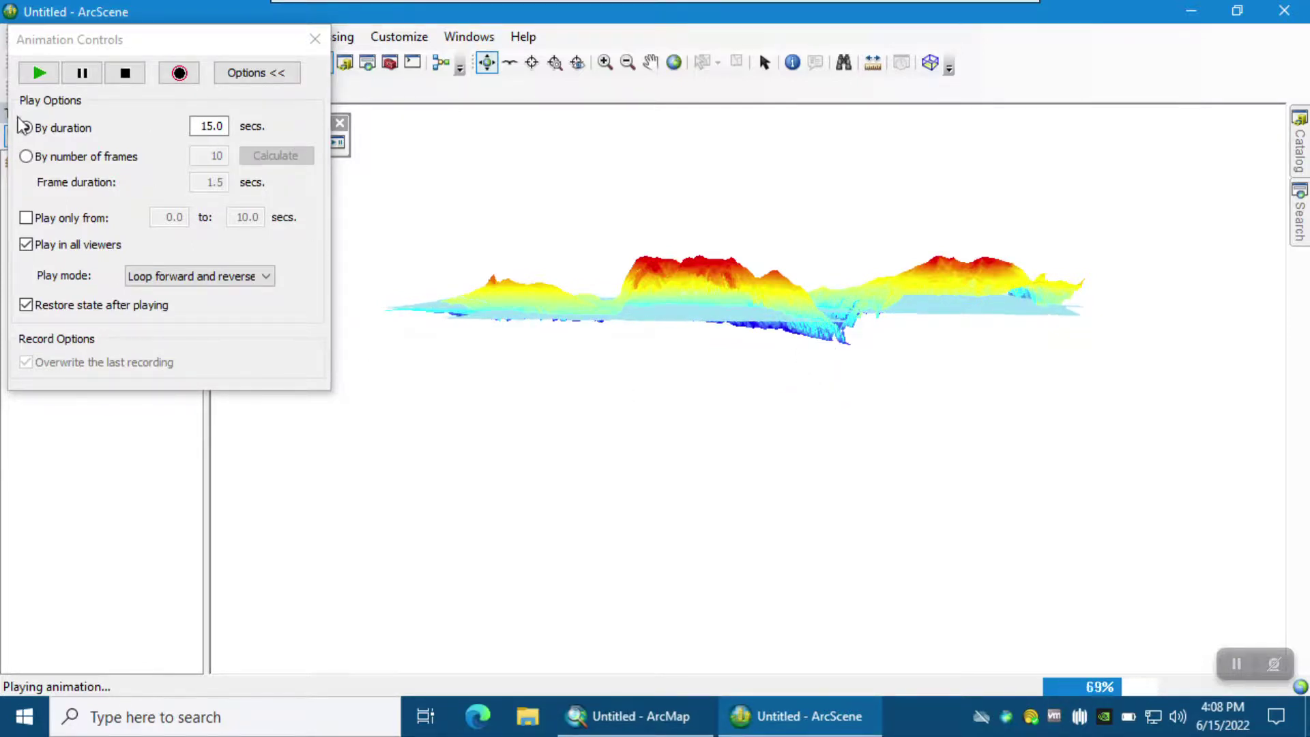
pyautogui.click(33, 74)
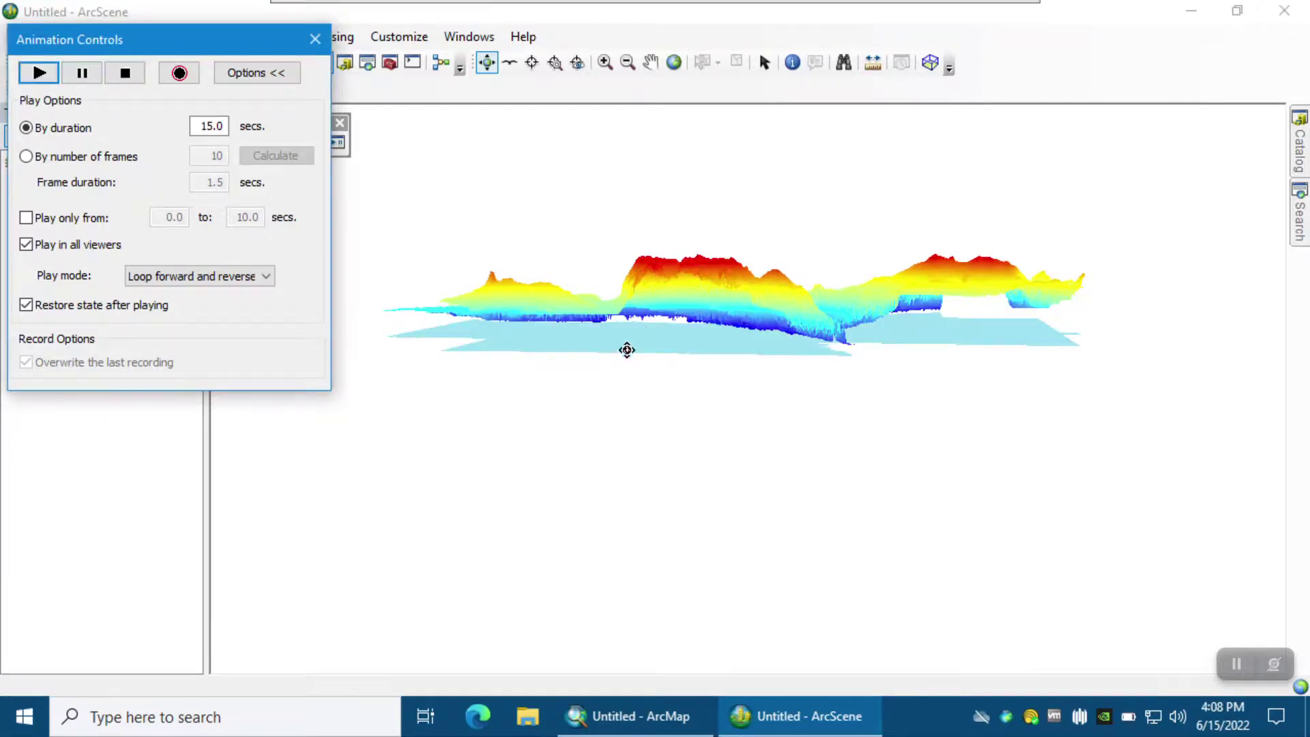
# - Orient the scene to look down on the DEM from above, preview the flood animation and close the animation controls
pyautogui.moveTo(759, 287); pyautogui.dragTo(748, 519)
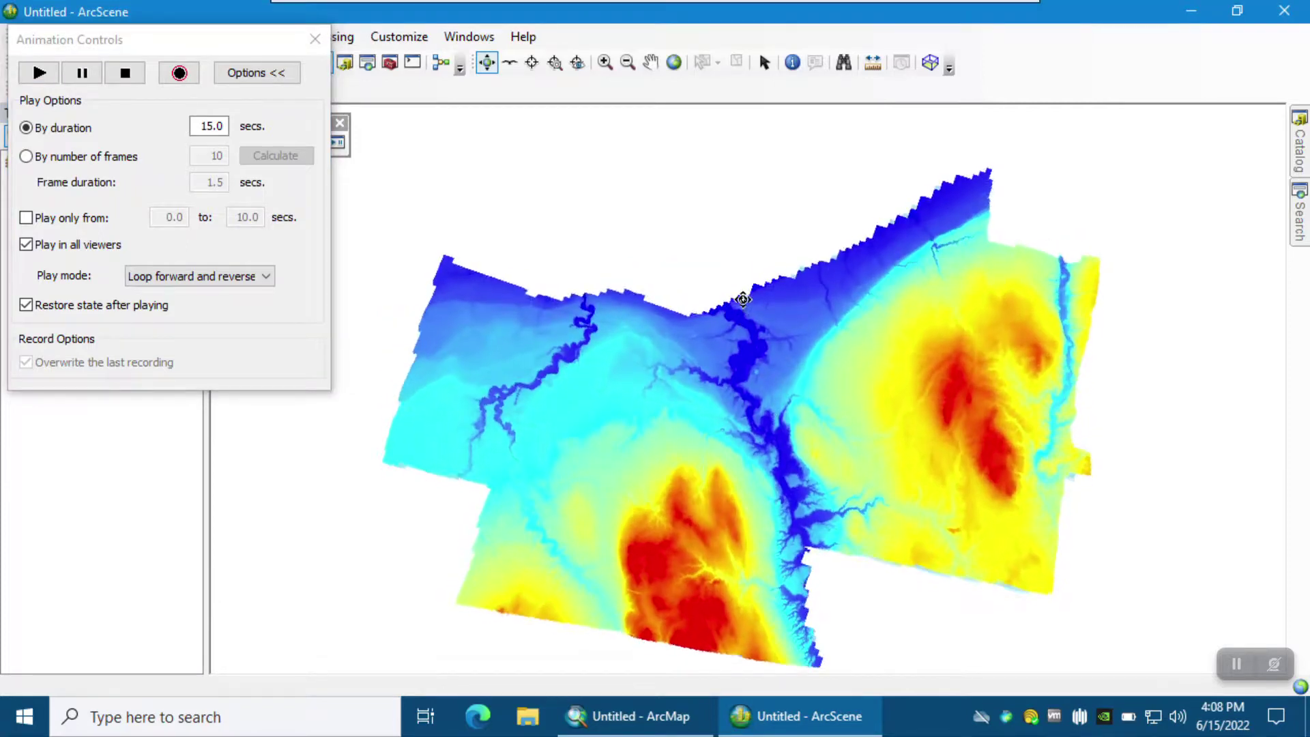
pyautogui.click(650, 62)
pyautogui.moveTo(580, 164); pyautogui.dragTo(579, 131)
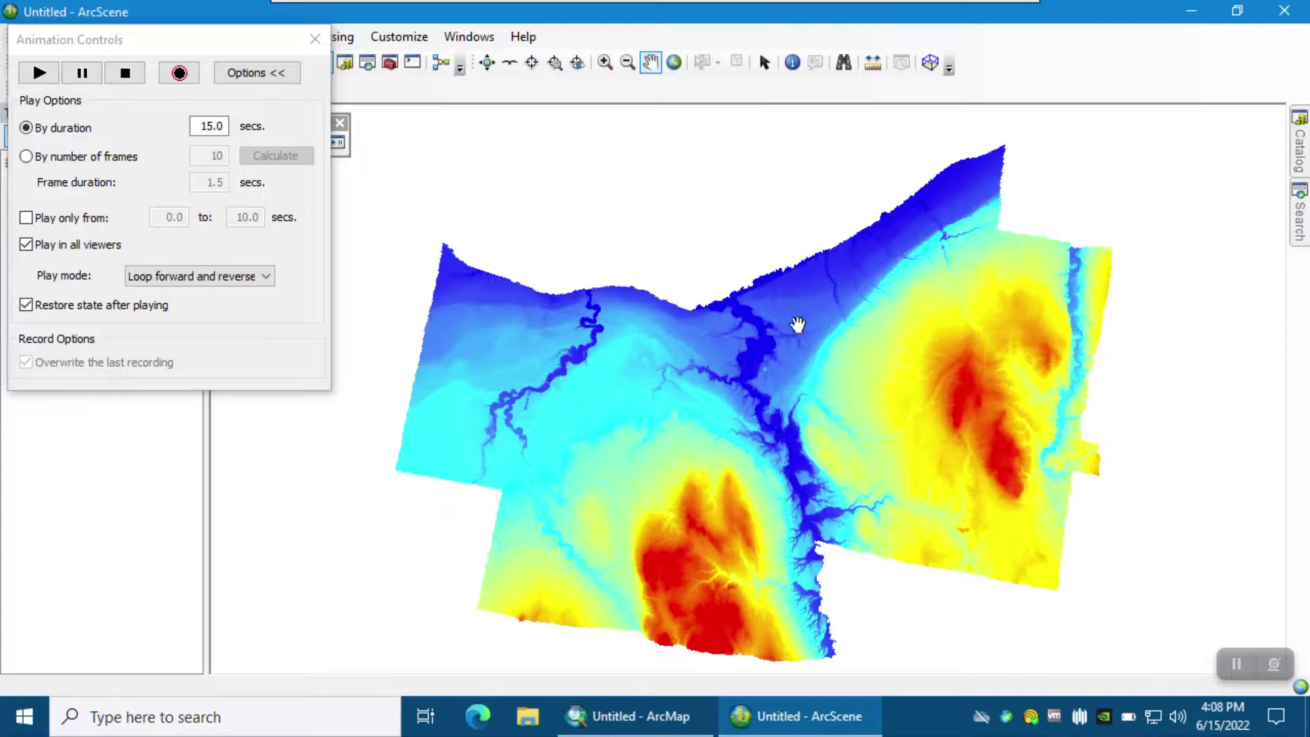
pyautogui.click(487, 62)
pyautogui.moveTo(809, 342); pyautogui.dragTo(740, 474)
pyautogui.click(647, 65)
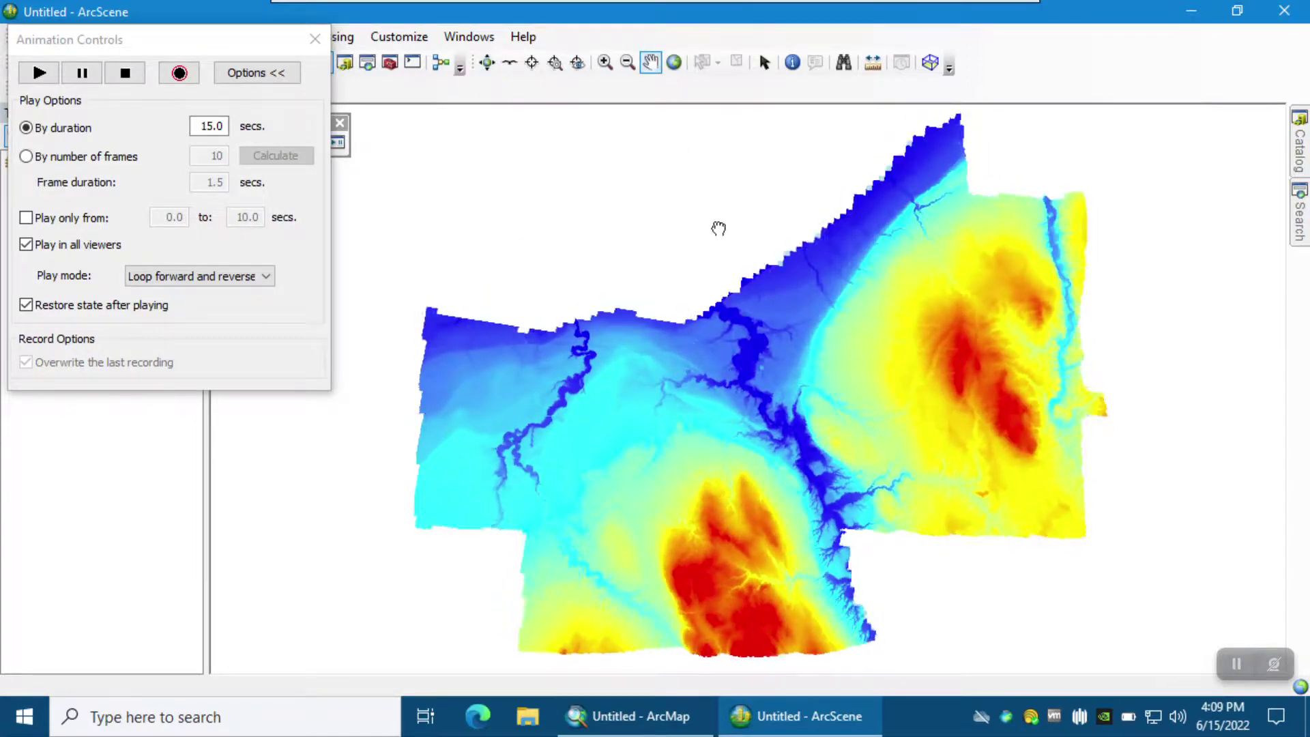
pyautogui.click(173, 137)
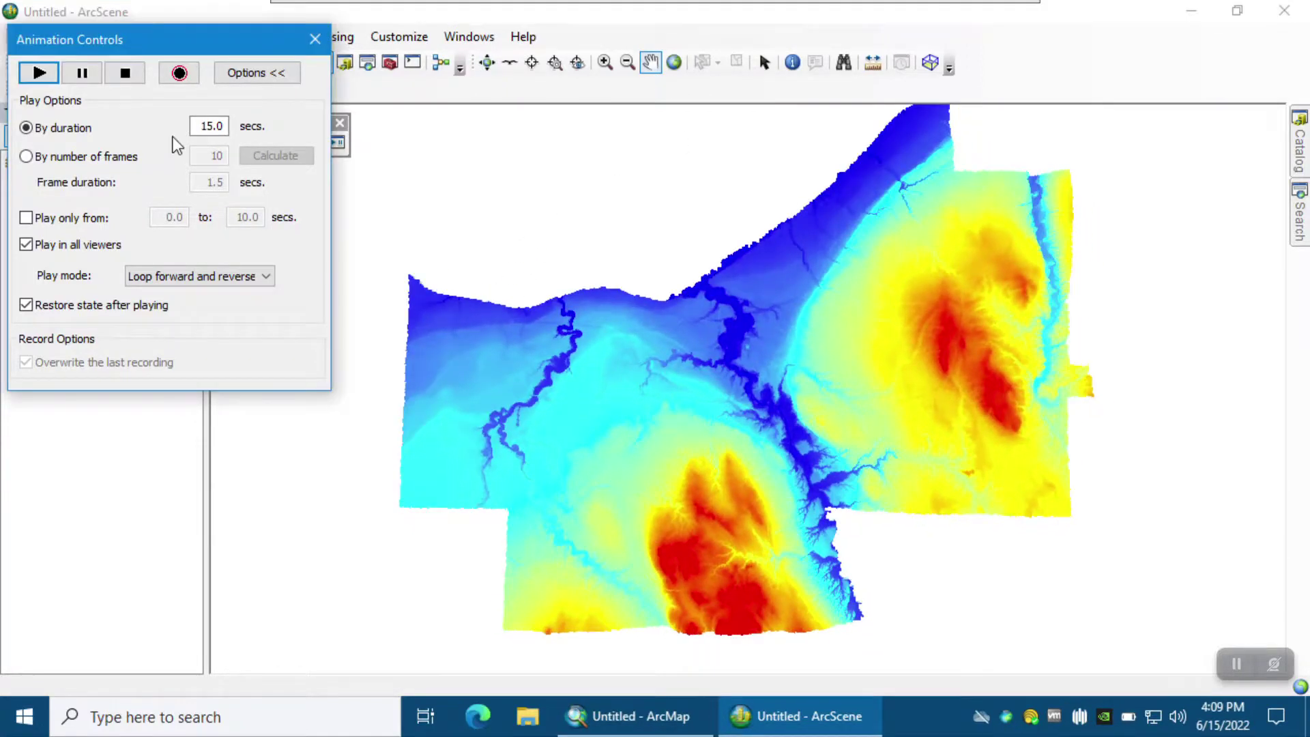
pyautogui.click(37, 74)
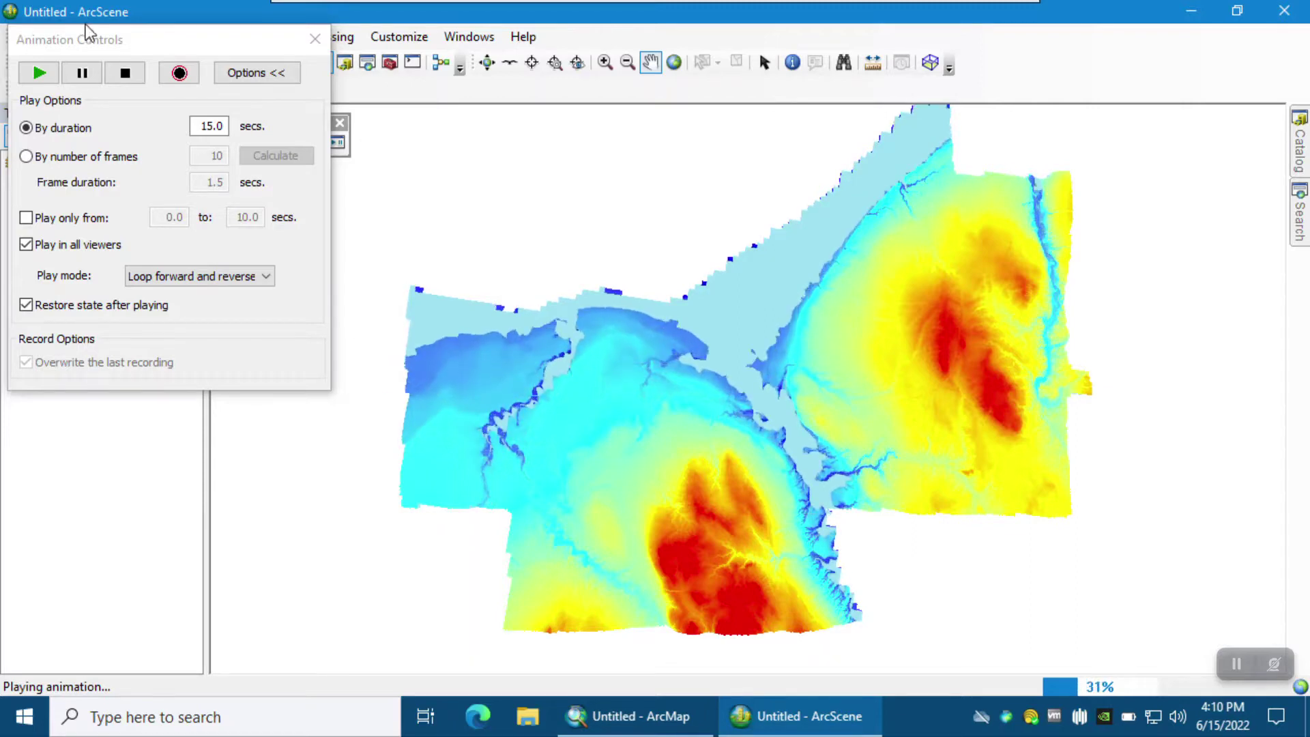
pyautogui.click(138, 74)
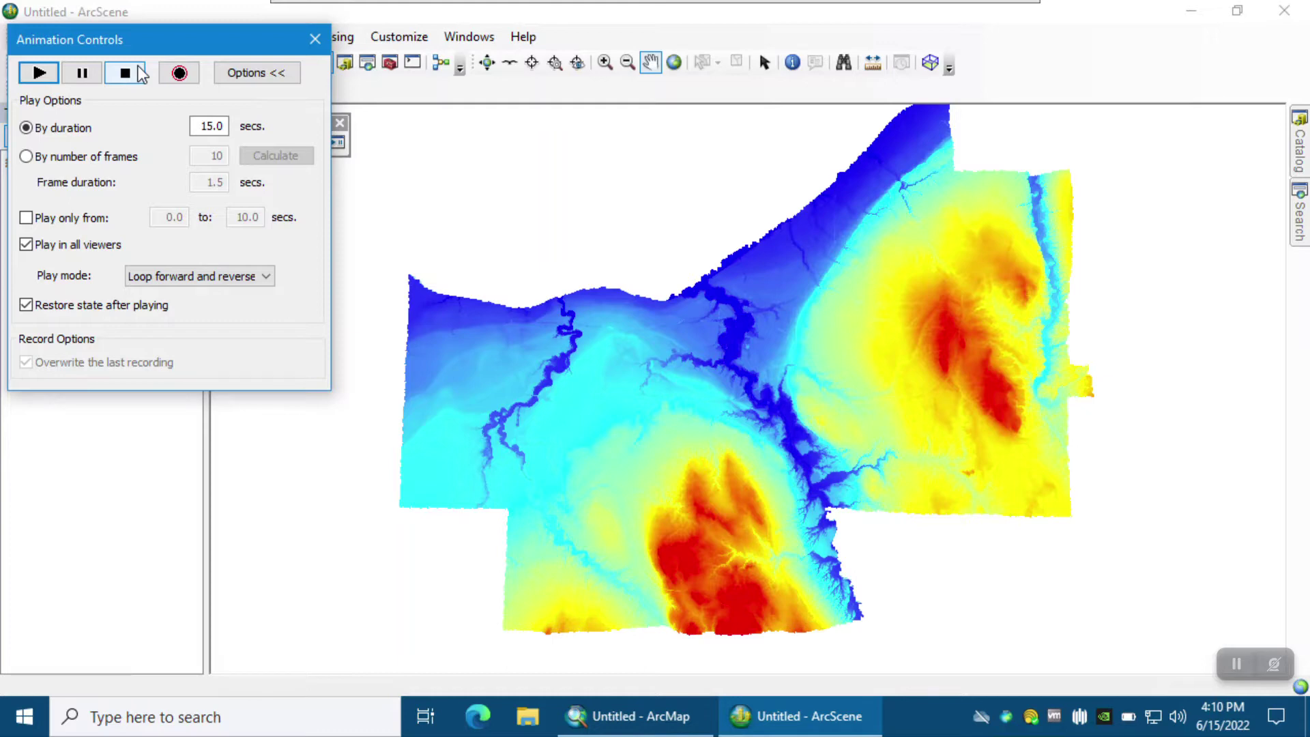
pyautogui.click(315, 39)
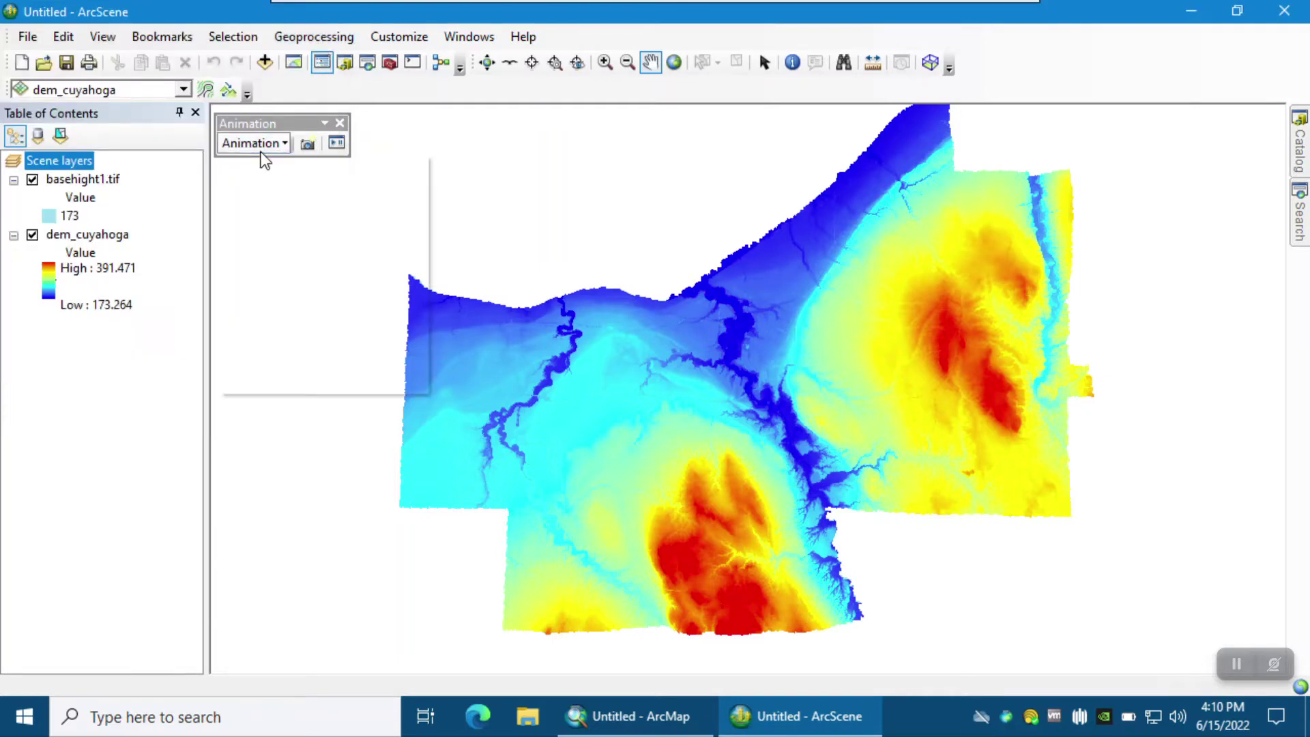
# - Export the animation to the Desktop as an AVI named Flood_Ohio, using Microsoft Video 1 compression at quality 90
pyautogui.click(261, 150)
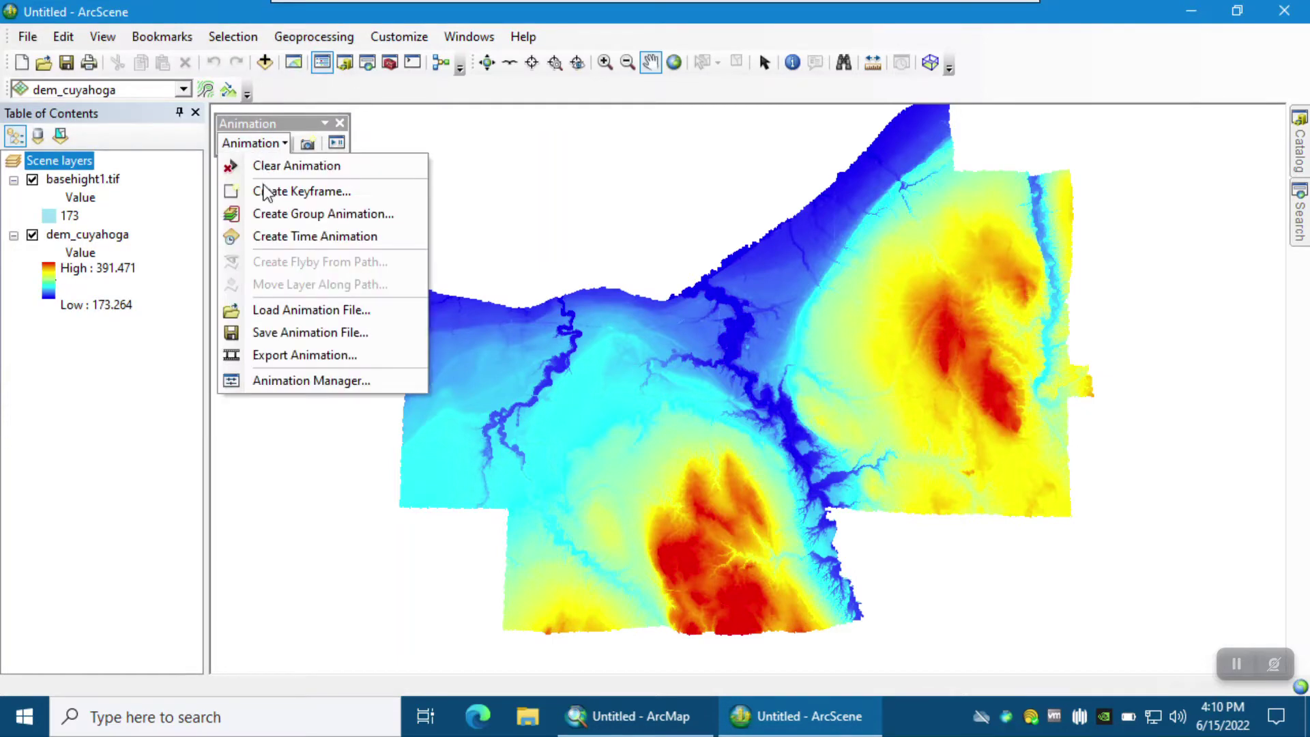
pyautogui.click(292, 361)
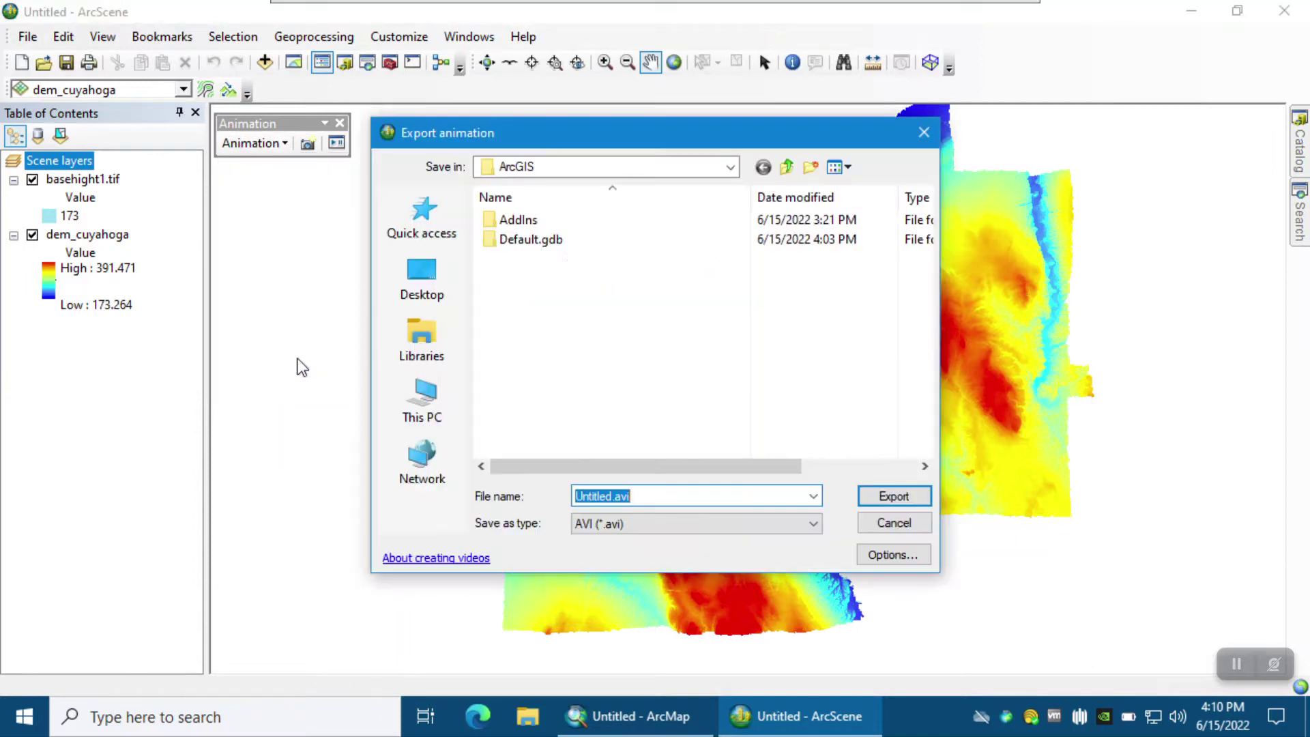
pyautogui.click(433, 284)
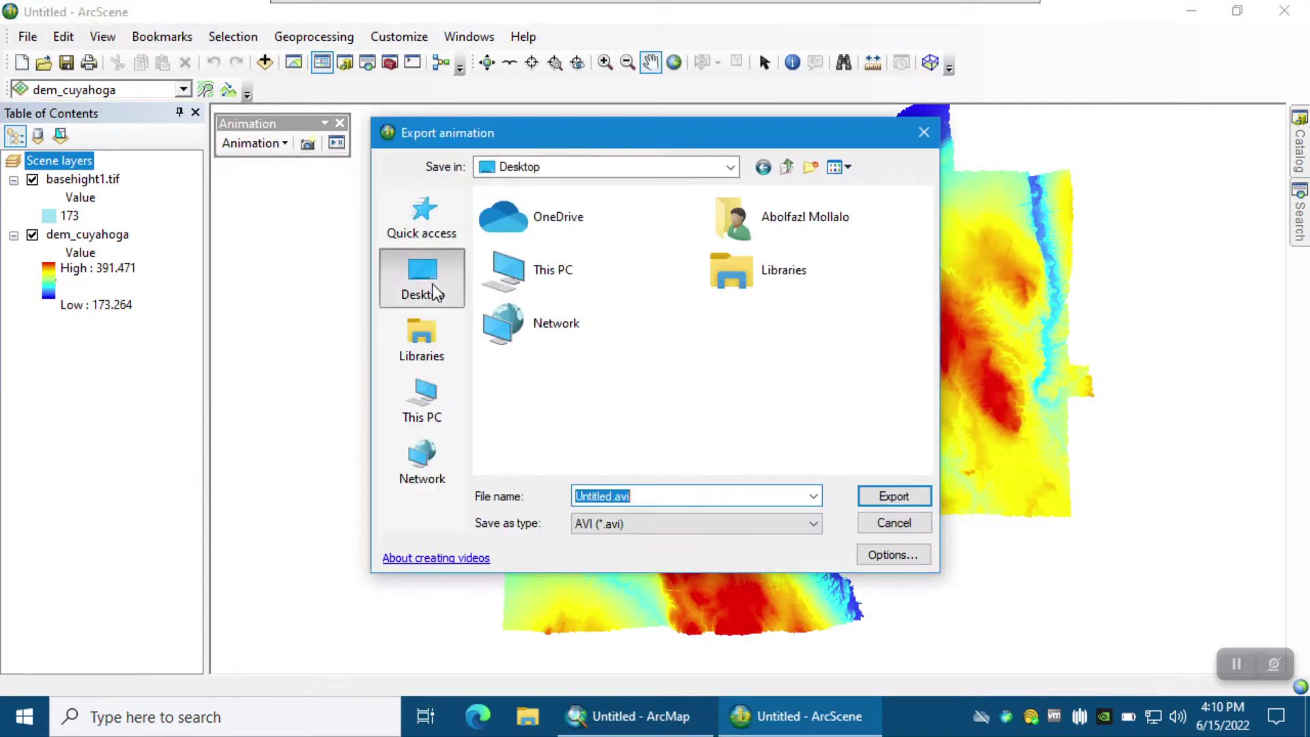
pyautogui.click(437, 397)
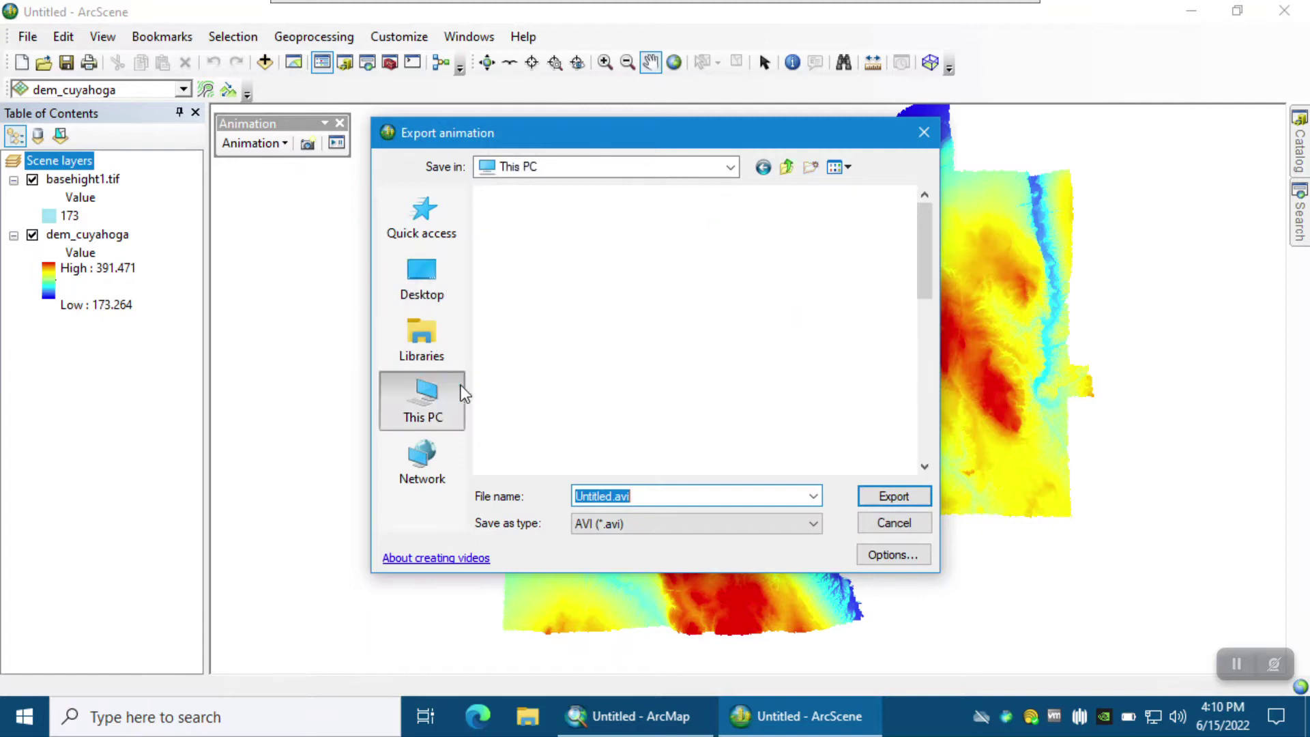
pyautogui.click(441, 278)
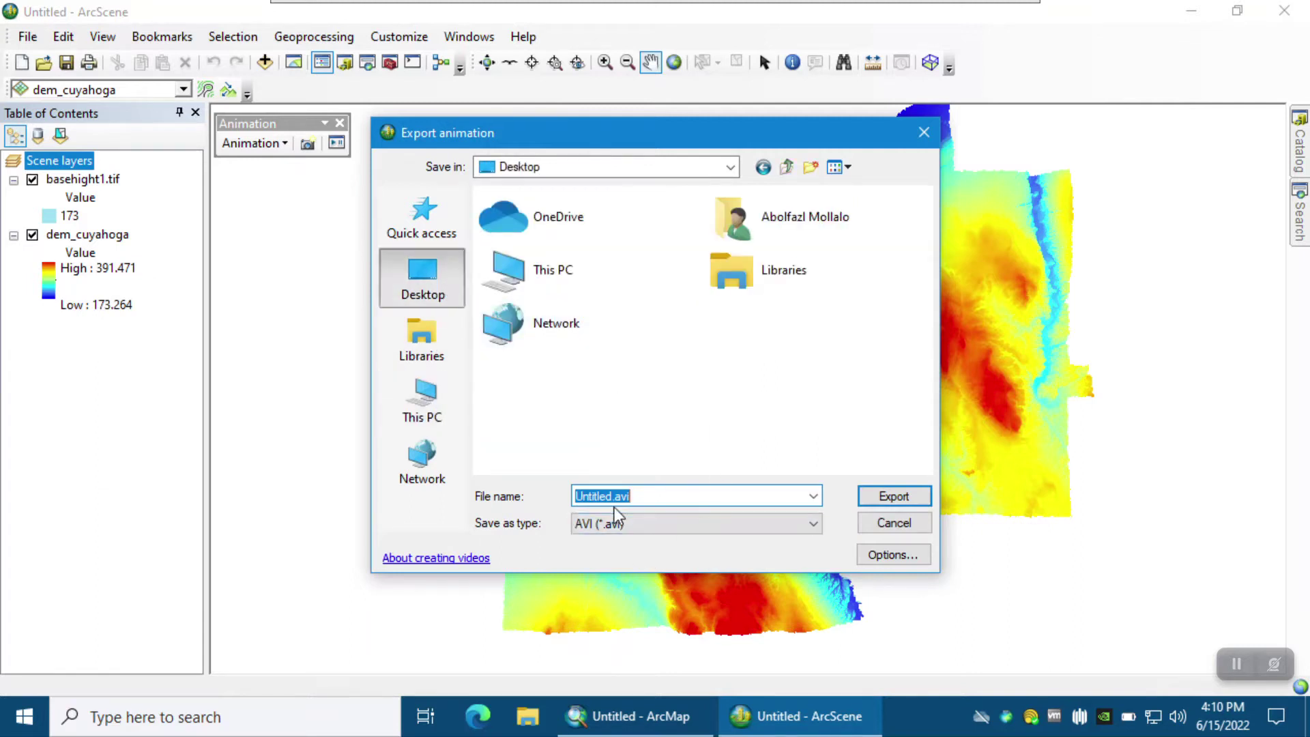
pyautogui.write('Flood_Ohio')
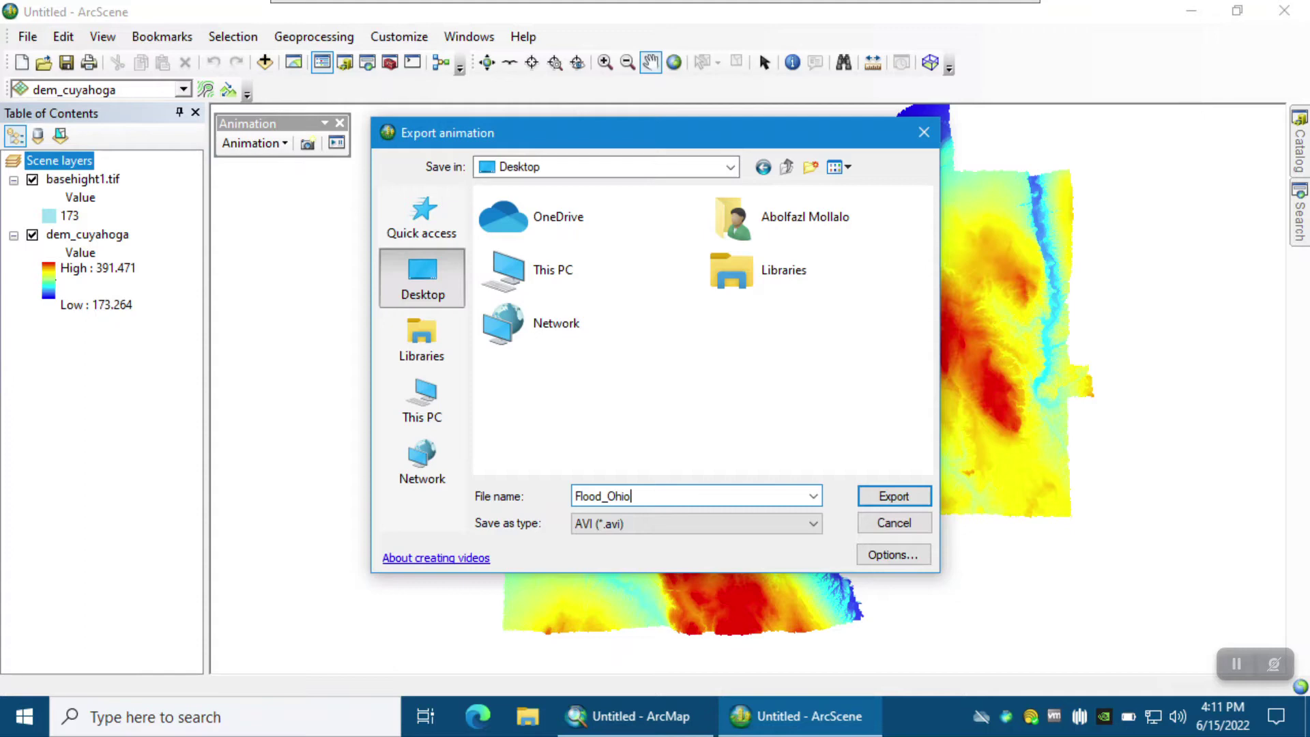
pyautogui.click(904, 496)
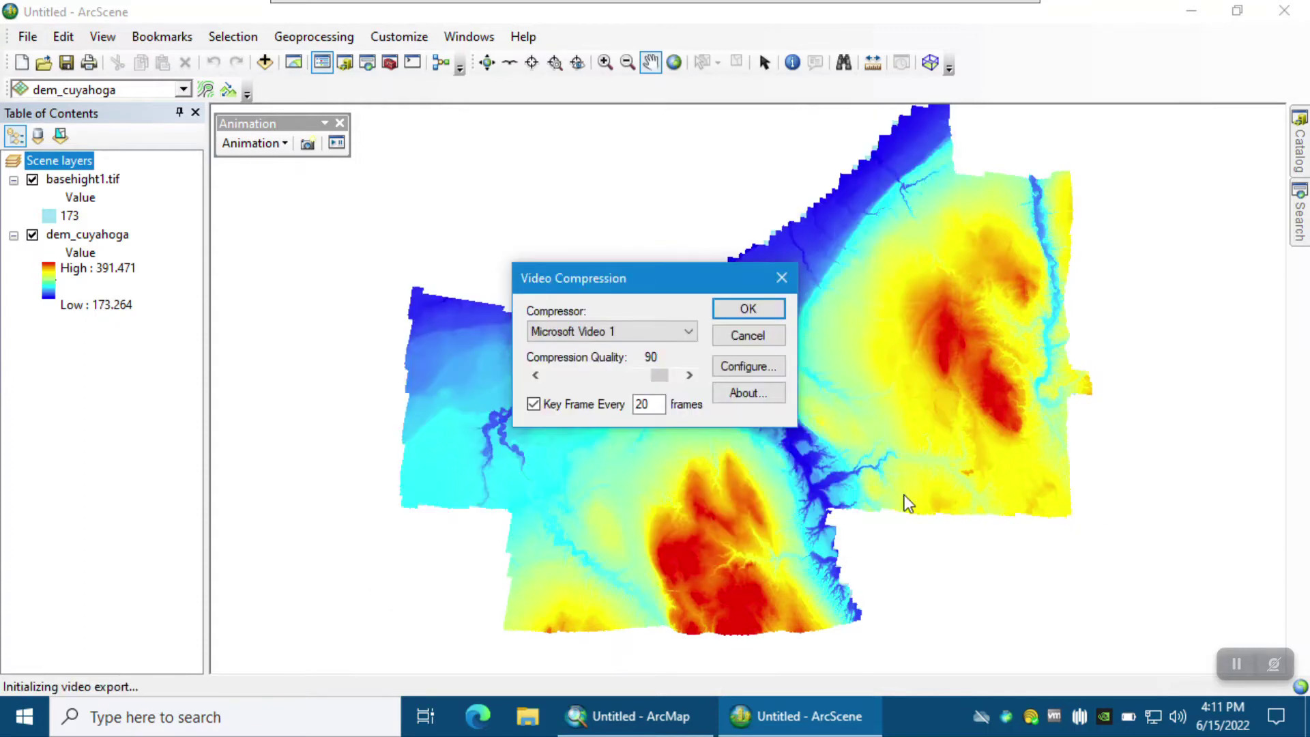
pyautogui.click(745, 310)
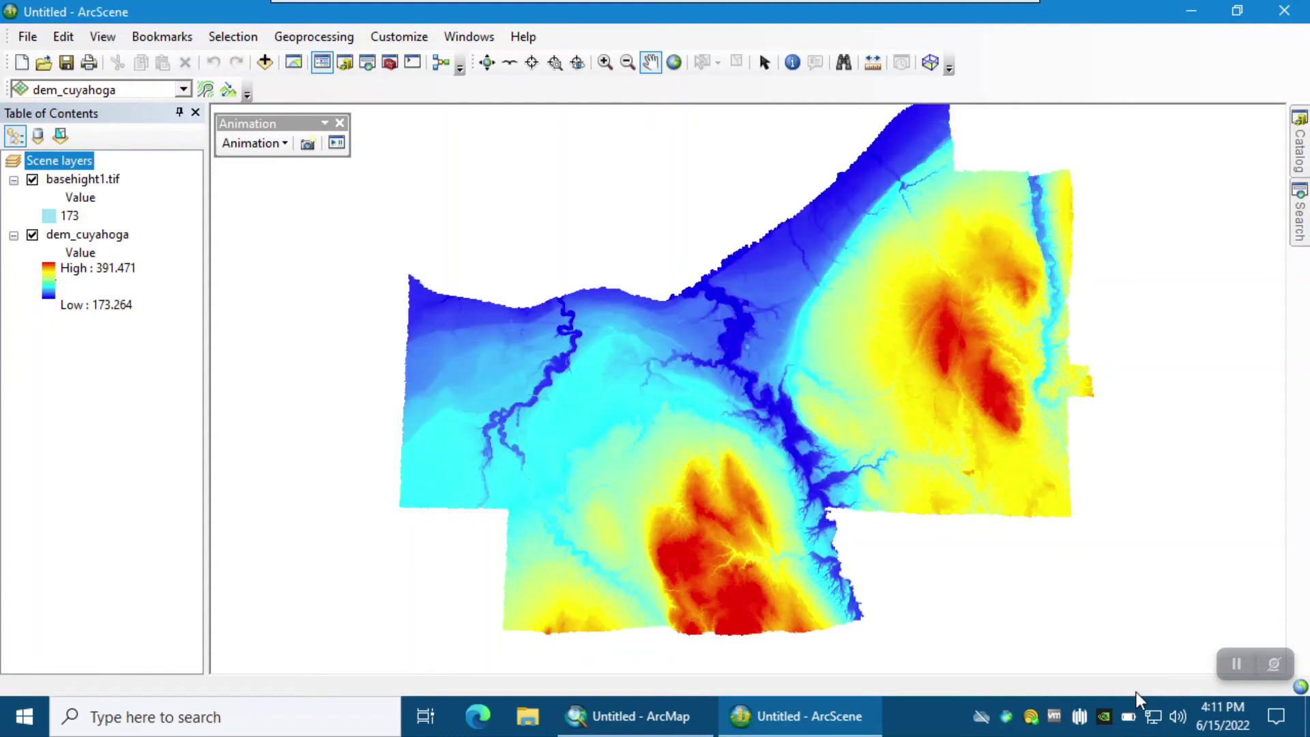
# - Play the exported Flood_Ohio.avi from the desktop in VLC media player, accepting its privacy and network access policy
pyautogui.click(1191, 11)
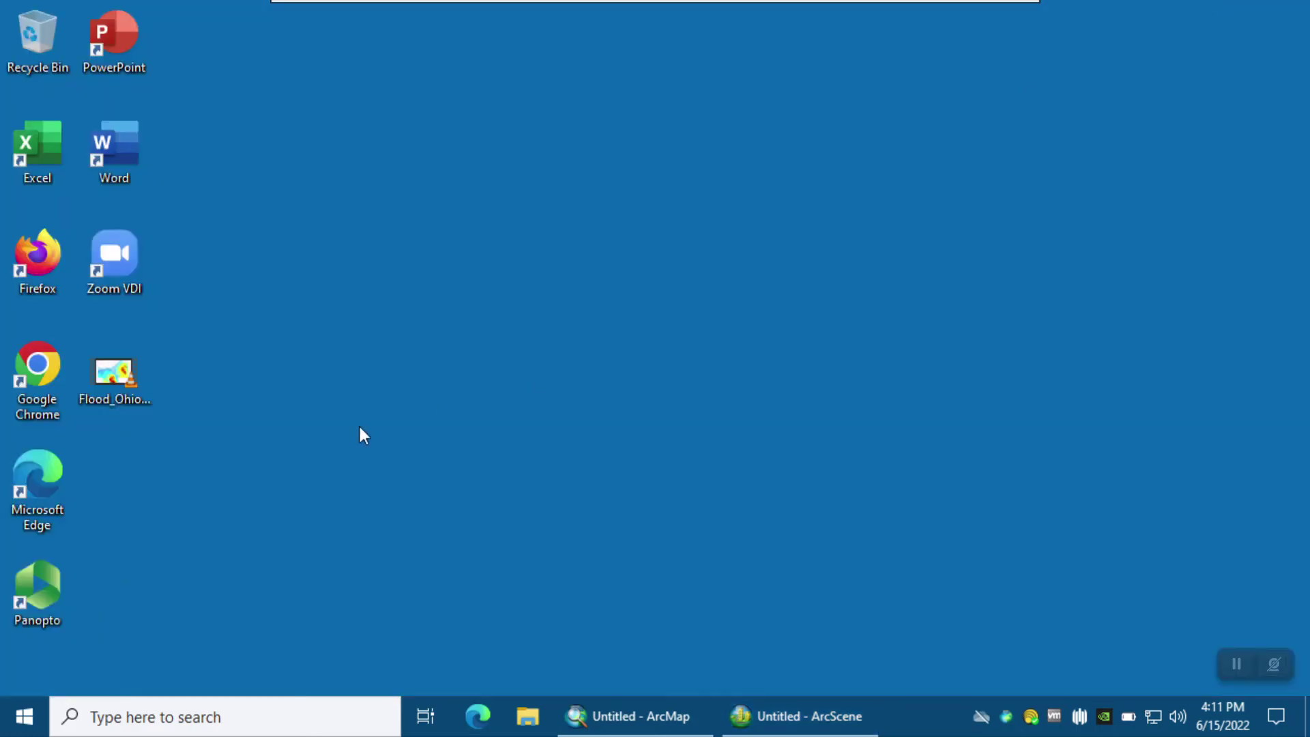
pyautogui.doubleClick(122, 398)
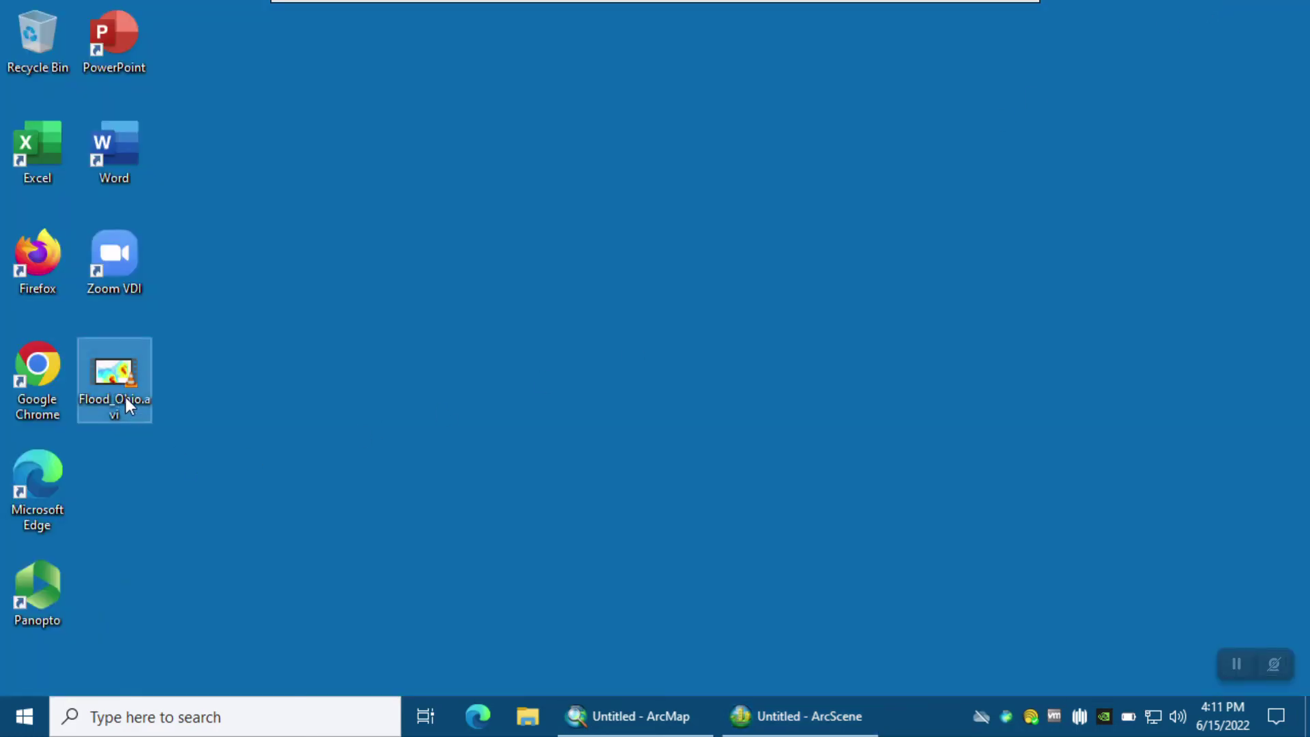
pyautogui.doubleClick(543, 285)
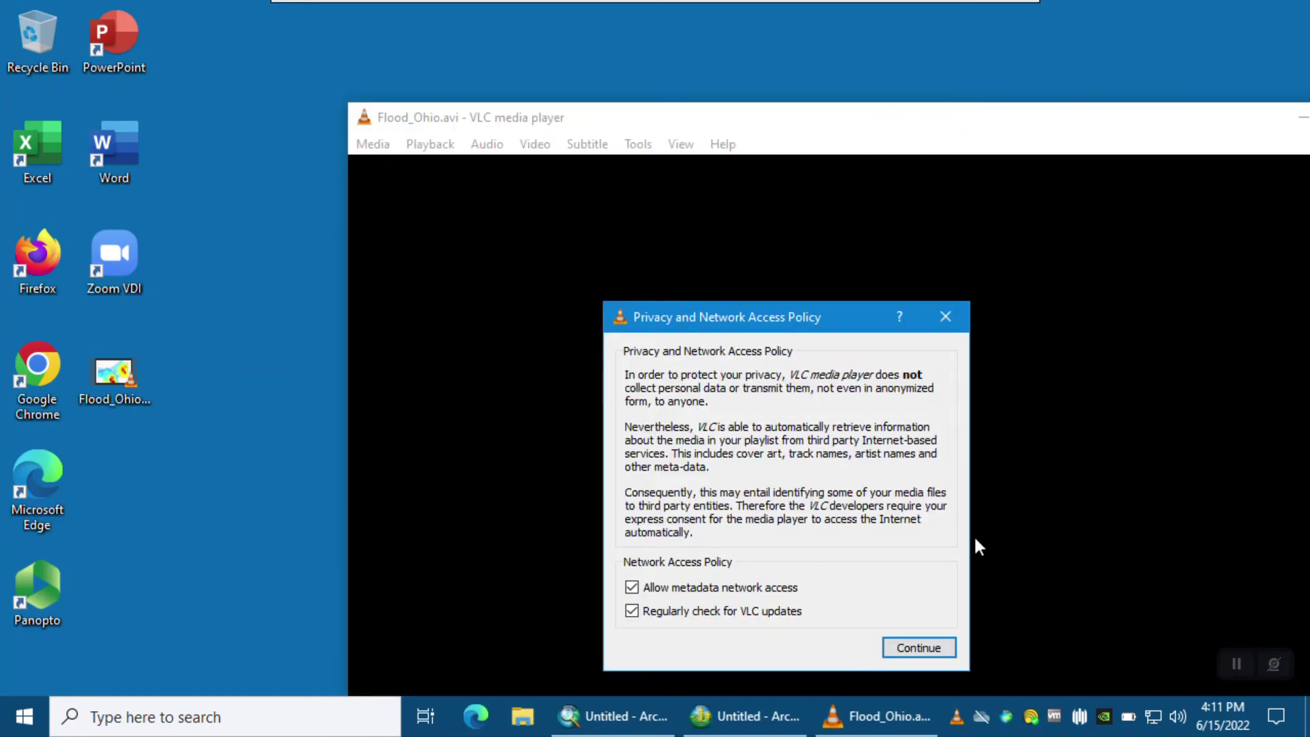
pyautogui.click(919, 647)
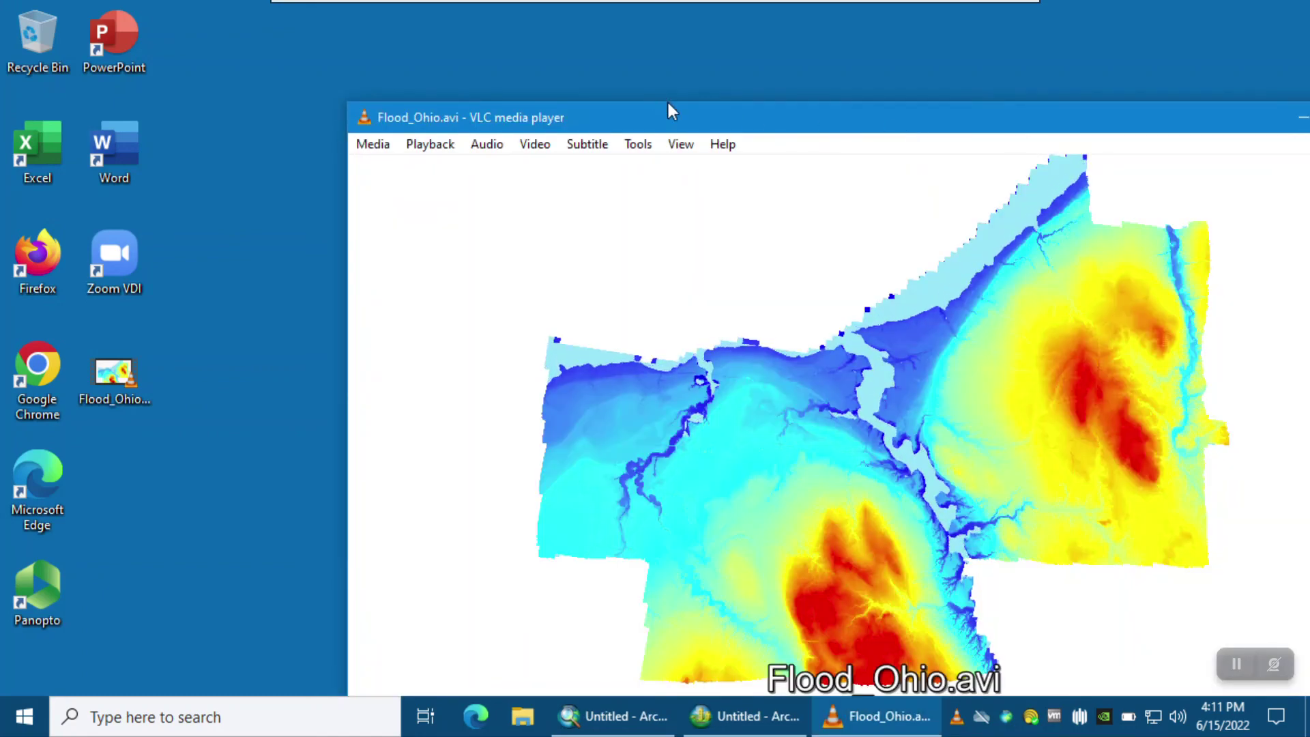